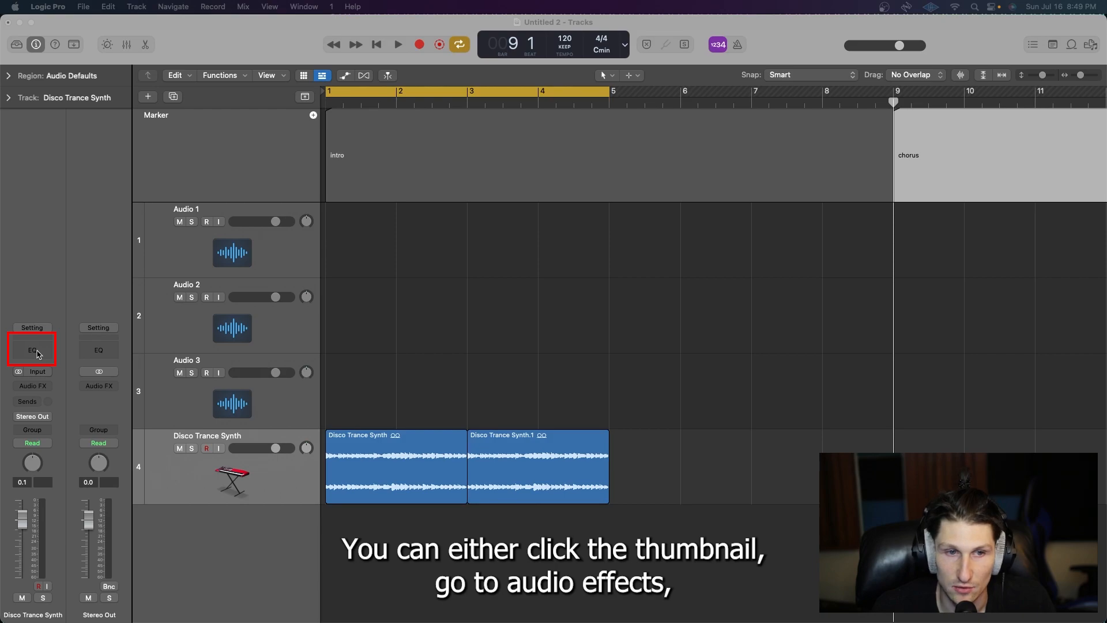
click(38, 385)
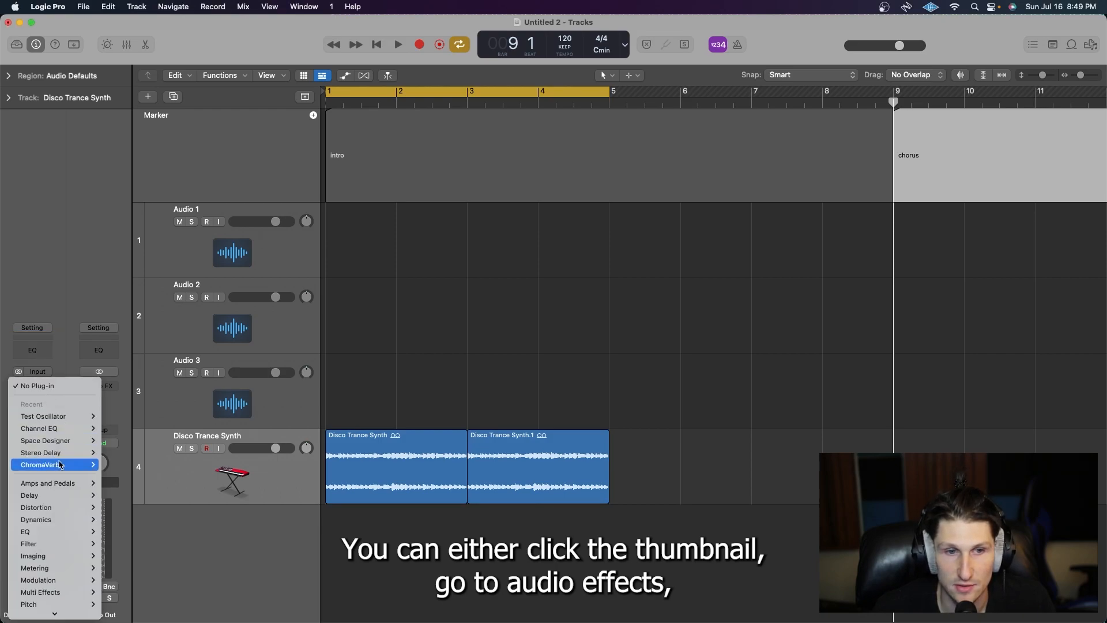
mouse_move(57, 616)
mouse_move(52, 484)
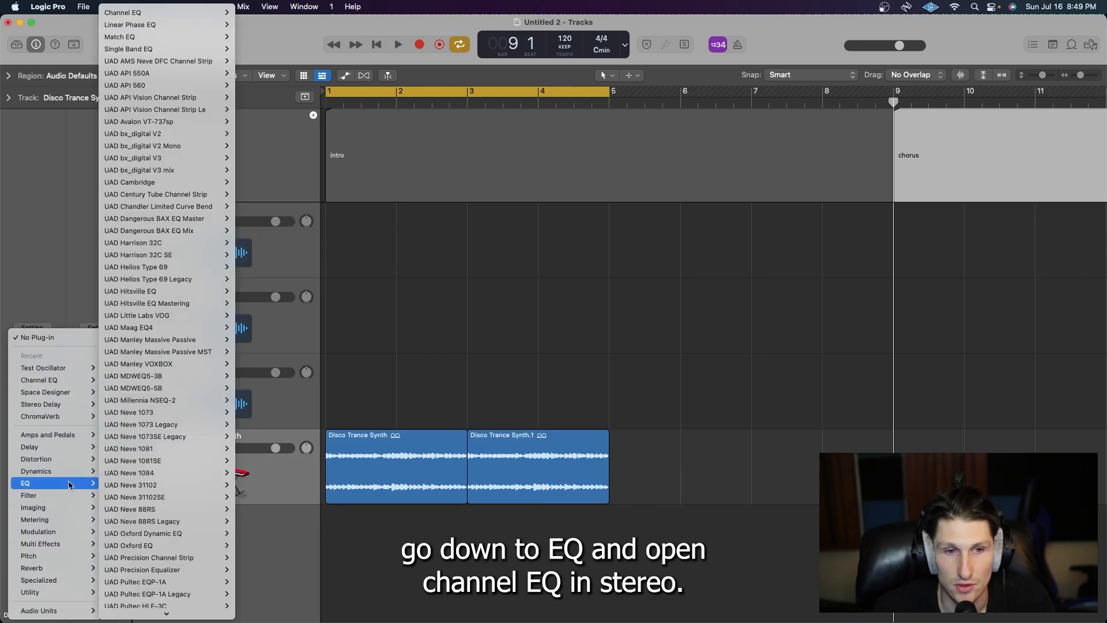
mouse_move(146, 16)
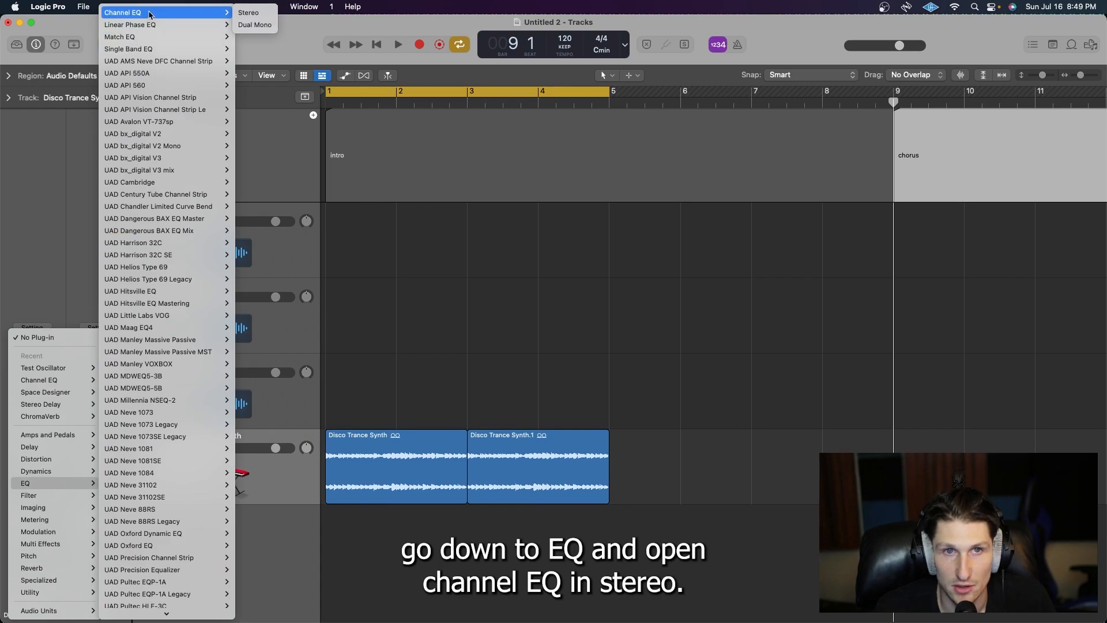
click(257, 25)
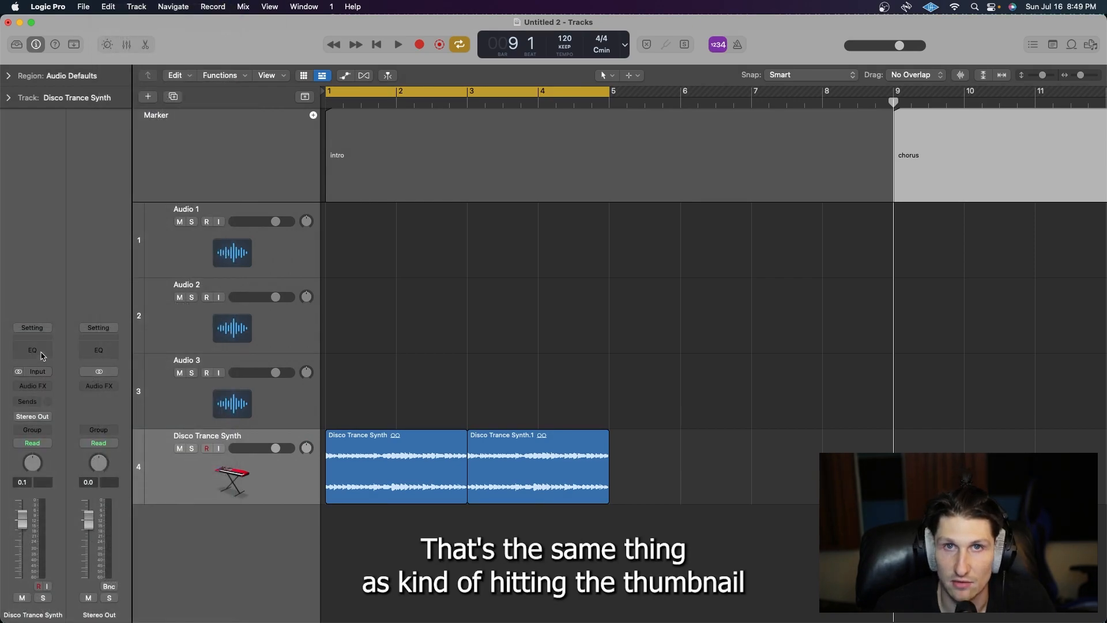
Step: Insert a Channel EQ on the Disco Trance Synth track and switch on its low cut band
click(42, 356)
drag(677, 204, 676, 209)
drag(536, 192, 537, 192)
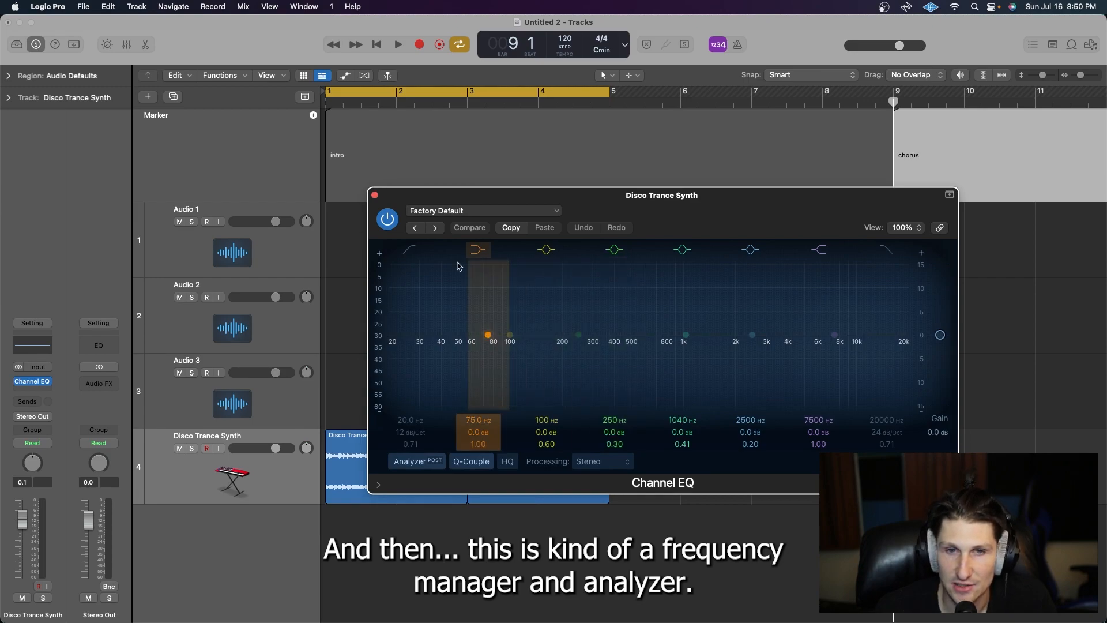
click(415, 254)
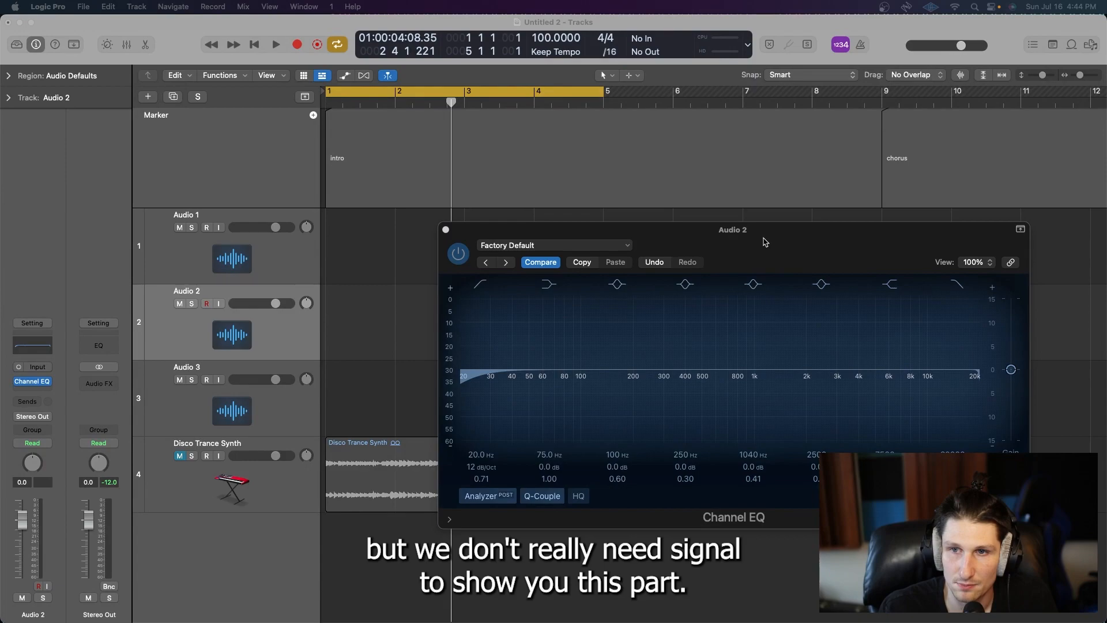
Step: Try out the low cut and a low shelf boost of varying width in Audio 2's Channel EQ, resetting the low shelf
drag(762, 240, 684, 209)
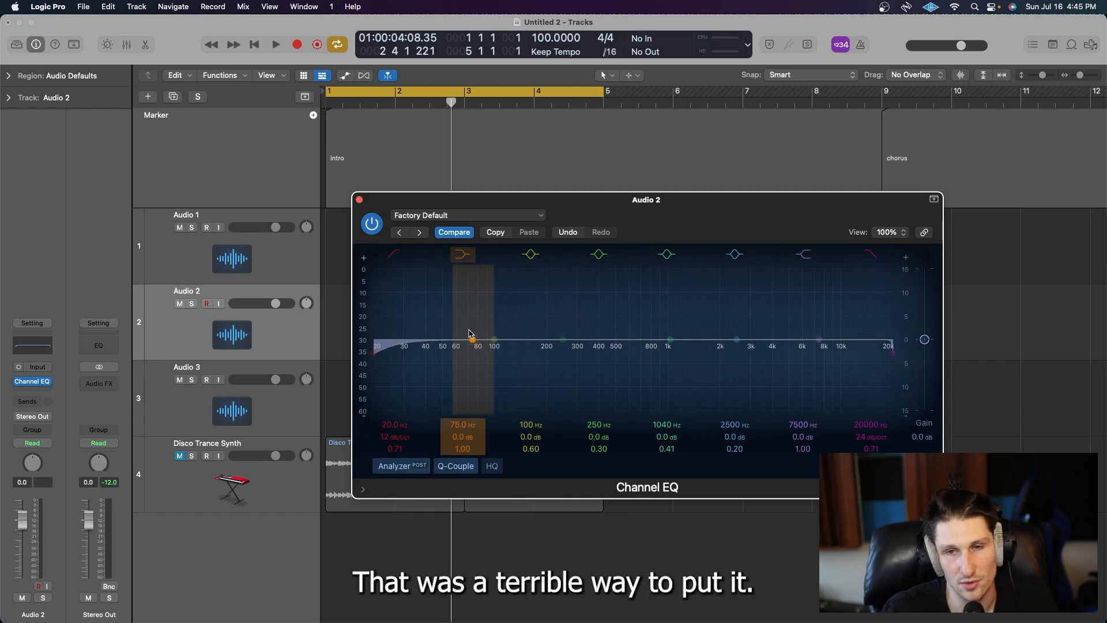
drag(396, 379, 573, 362)
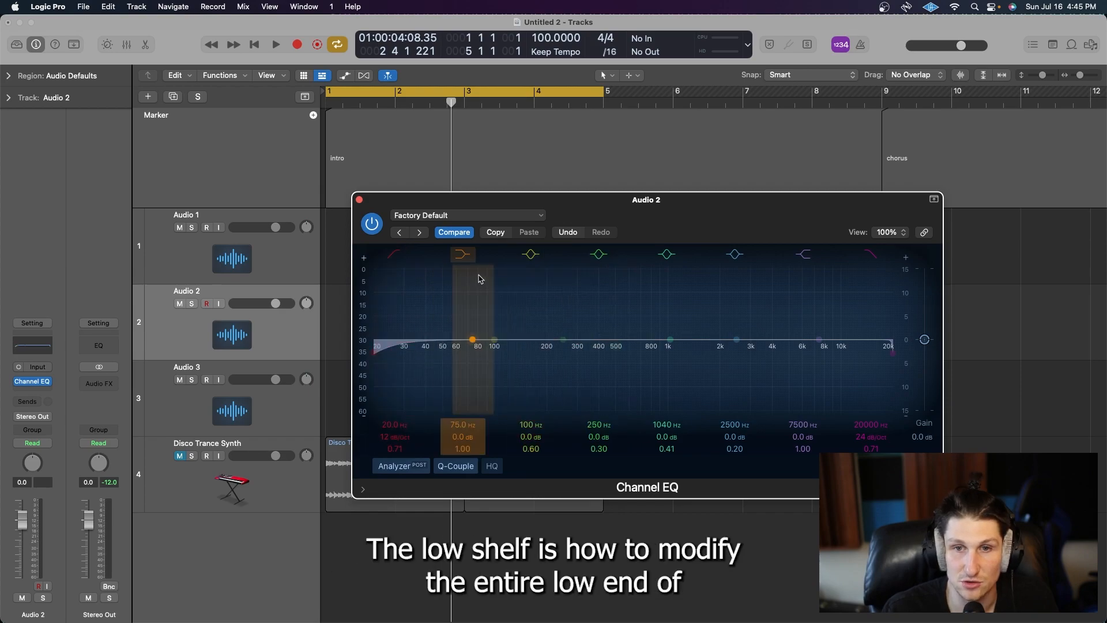
drag(472, 345, 521, 318)
alt+click(498, 314)
scroll(522, 318, down, 10)
scroll(521, 319, up, 3)
alt+click(519, 325)
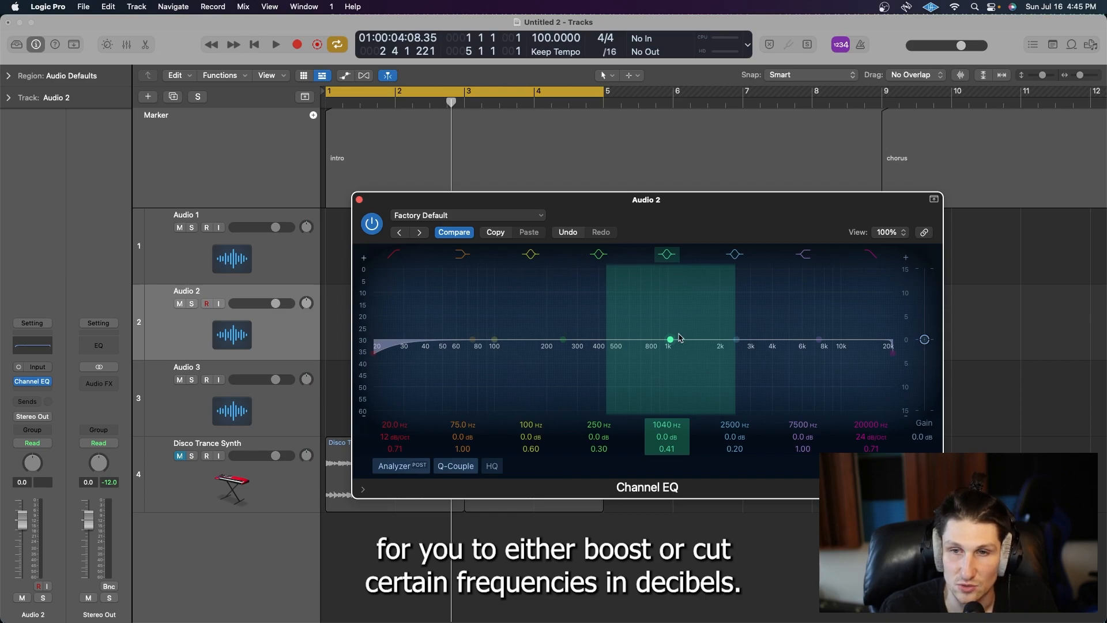
Step: Try a +9.0 dB boost at 1010 Hz on the teal bell band and a high shelf cut, resetting both bands
drag(669, 340, 667, 302)
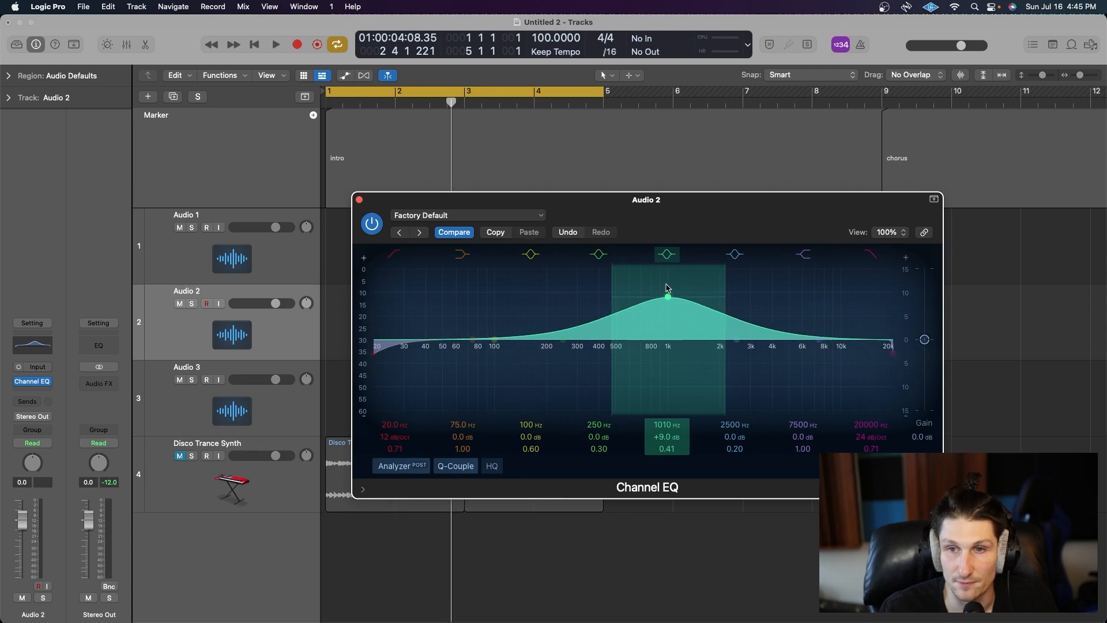
alt+click(666, 304)
drag(831, 353, 800, 398)
alt+click(799, 396)
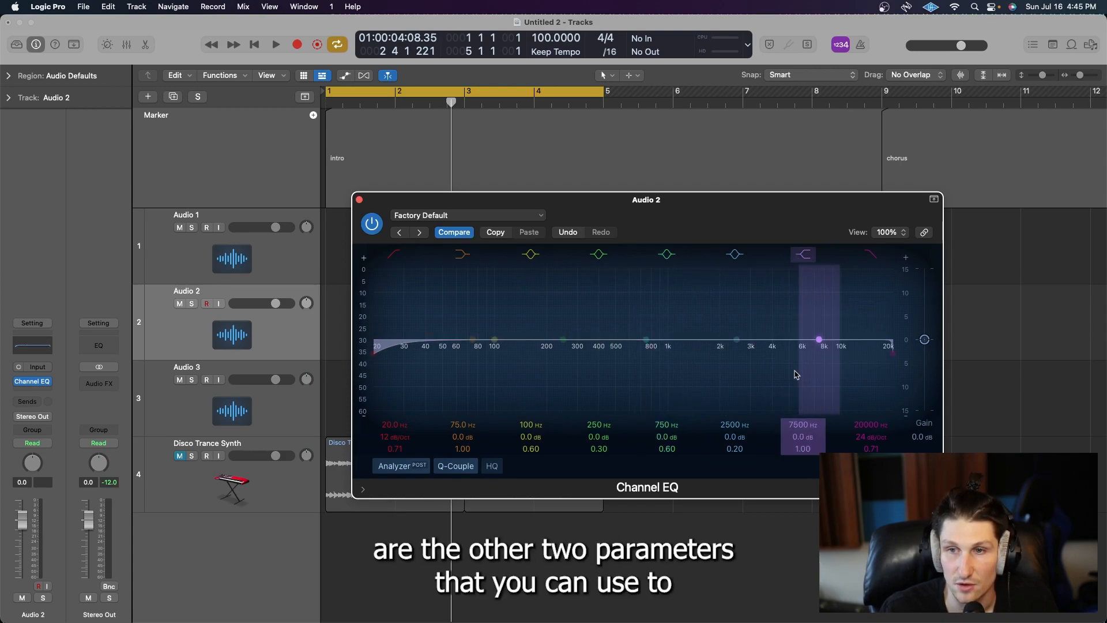
mouse_move(885, 332)
mouse_down()
mouse_move(760, 326)
mouse_move(881, 328)
mouse_up()
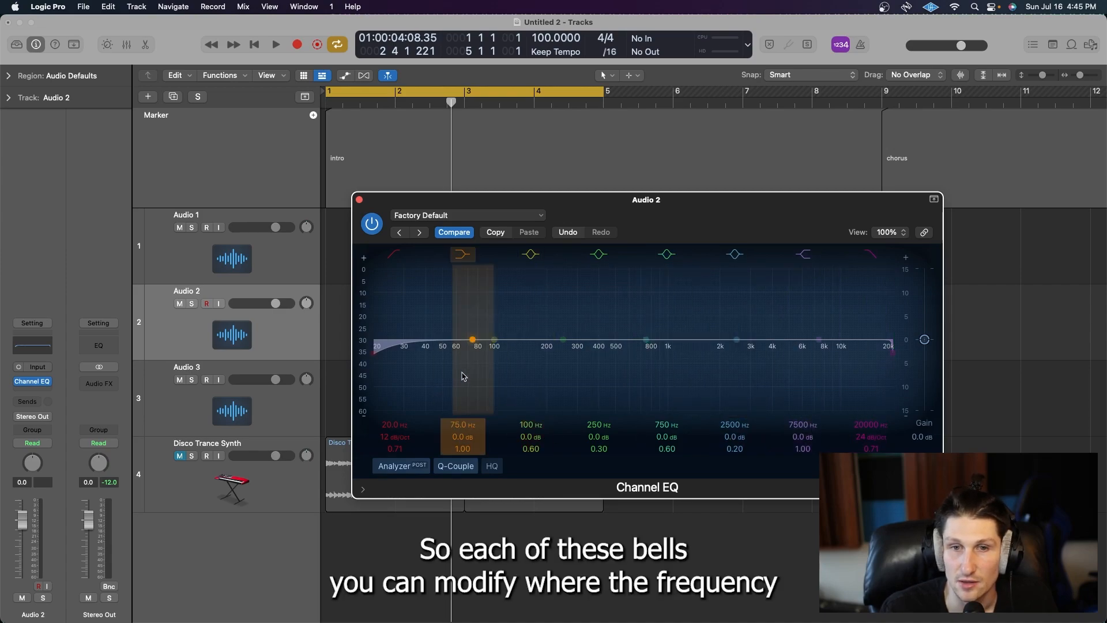
Step: Move the yellow bell band to 210 Hz and boost it to +5.8 dB
mouse_move(495, 340)
mouse_down()
mouse_move(568, 340)
mouse_move(550, 340)
mouse_up()
mouse_move(529, 436)
mouse_down()
mouse_move(529, 426)
mouse_move(530, 452)
mouse_move(529, 399)
mouse_move(529, 437)
mouse_up()
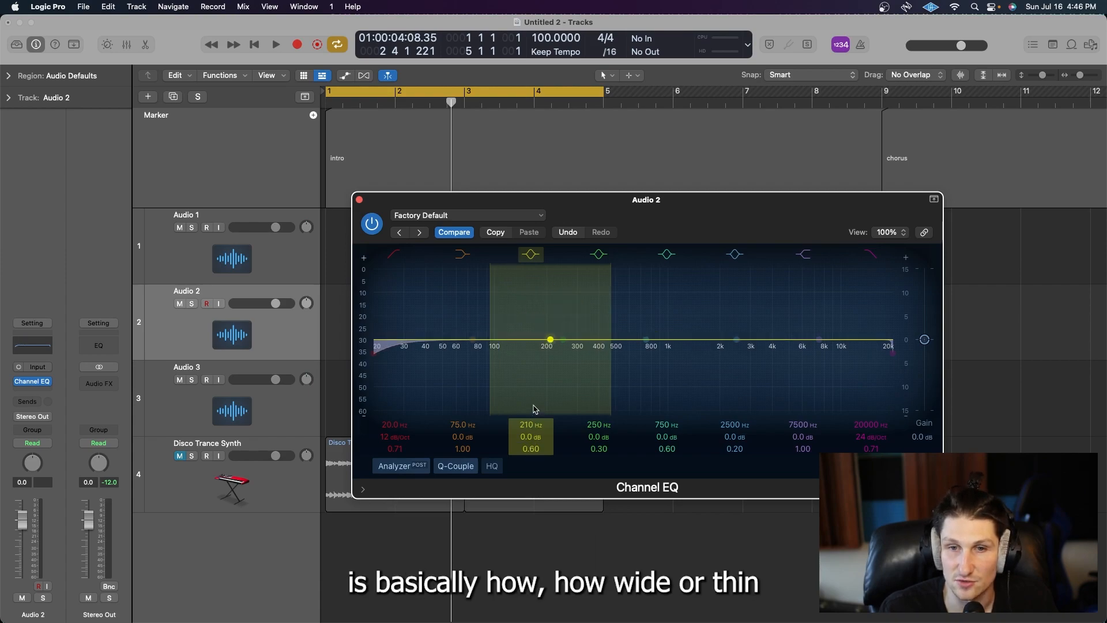
drag(526, 437, 526, 412)
Step: Vary the 210 Hz bell's Q factor between broad and narrow, finishing at 4.00
scroll(531, 449, up, 3)
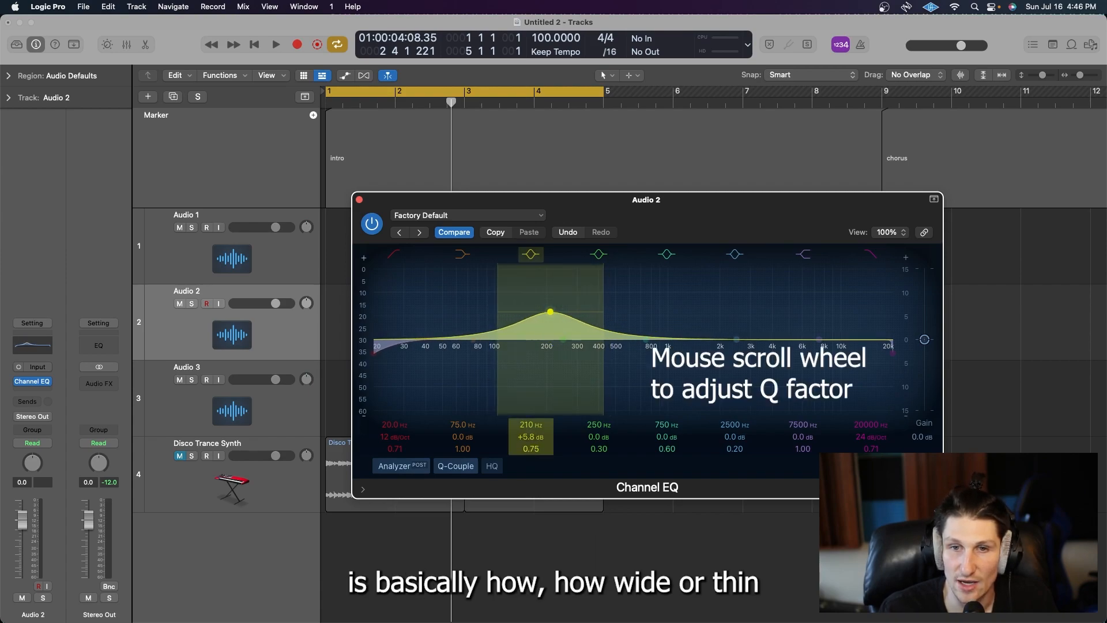
scroll(531, 449, up, 10)
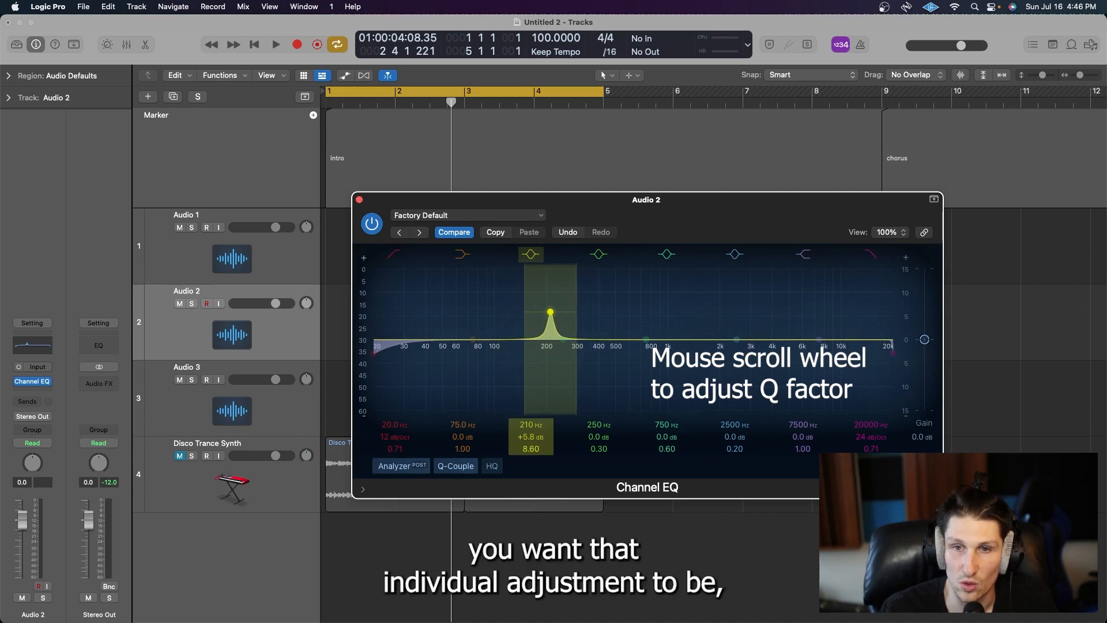
scroll(531, 448, down, 15)
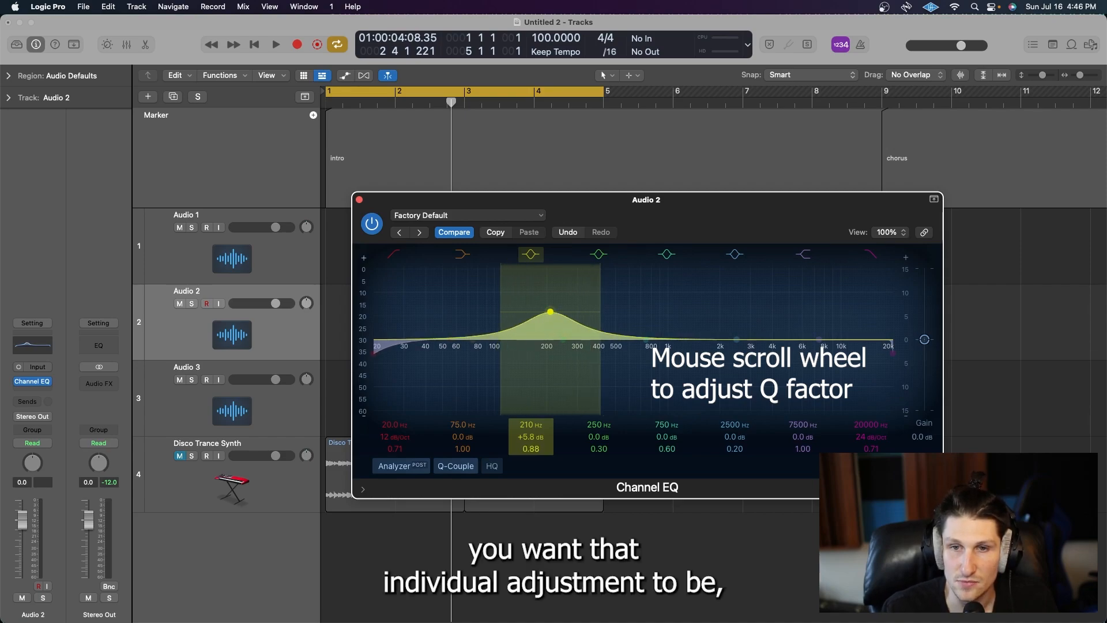
scroll(531, 449, up, 14)
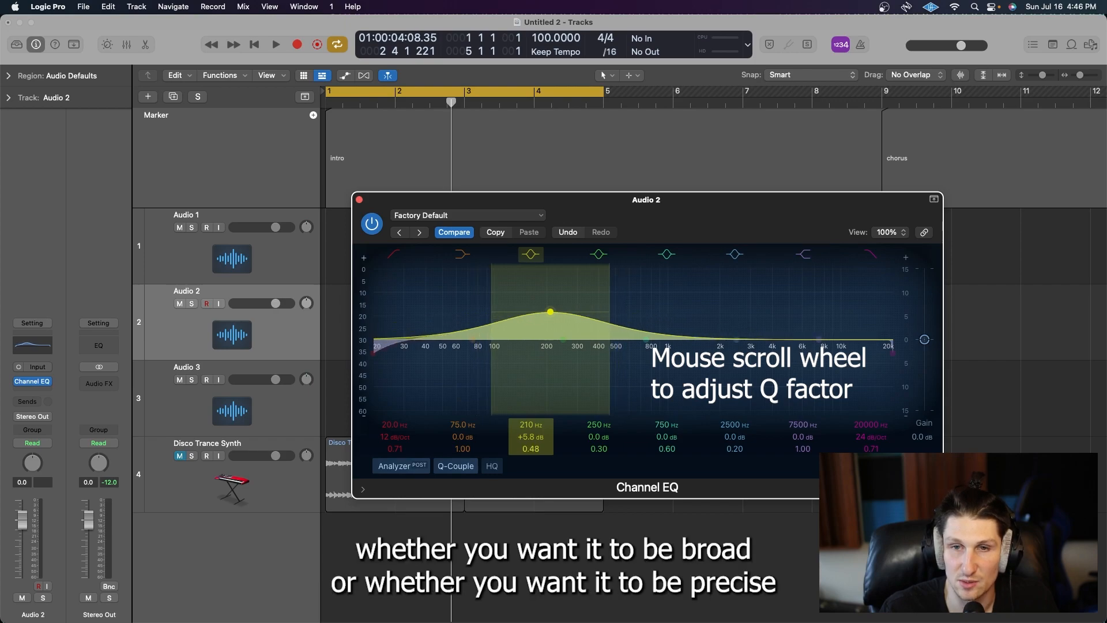
scroll(531, 449, up, 2)
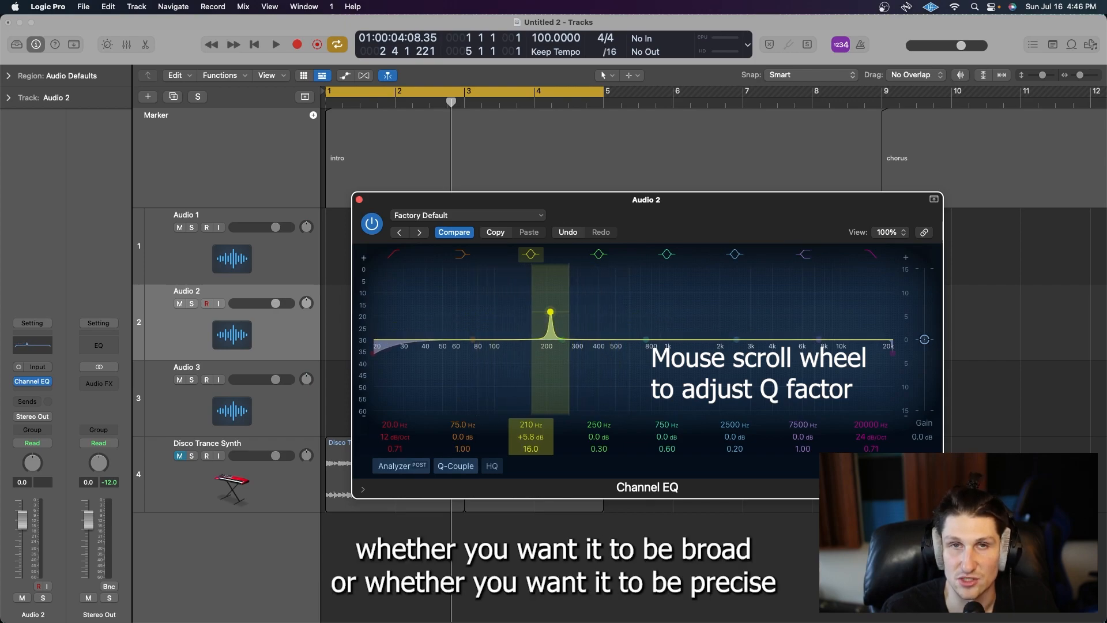
scroll(563, 363, down, 5)
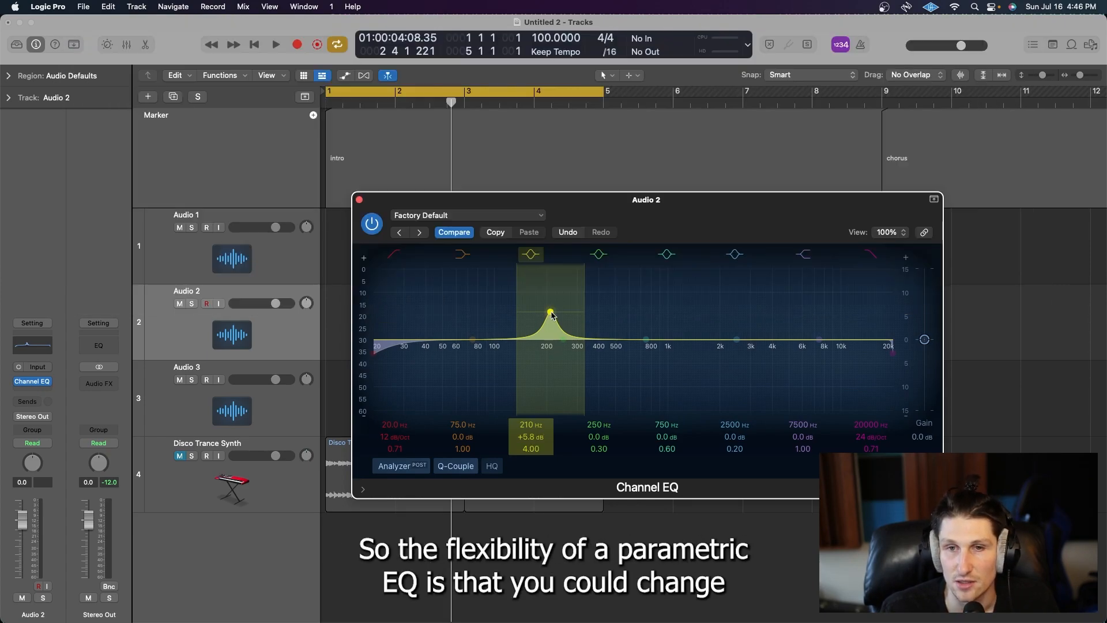
Step: Reset the yellow bell band, try a boost at a higher frequency, and reset it again
alt+click(551, 313)
drag(552, 313, 614, 292)
alt+click(576, 313)
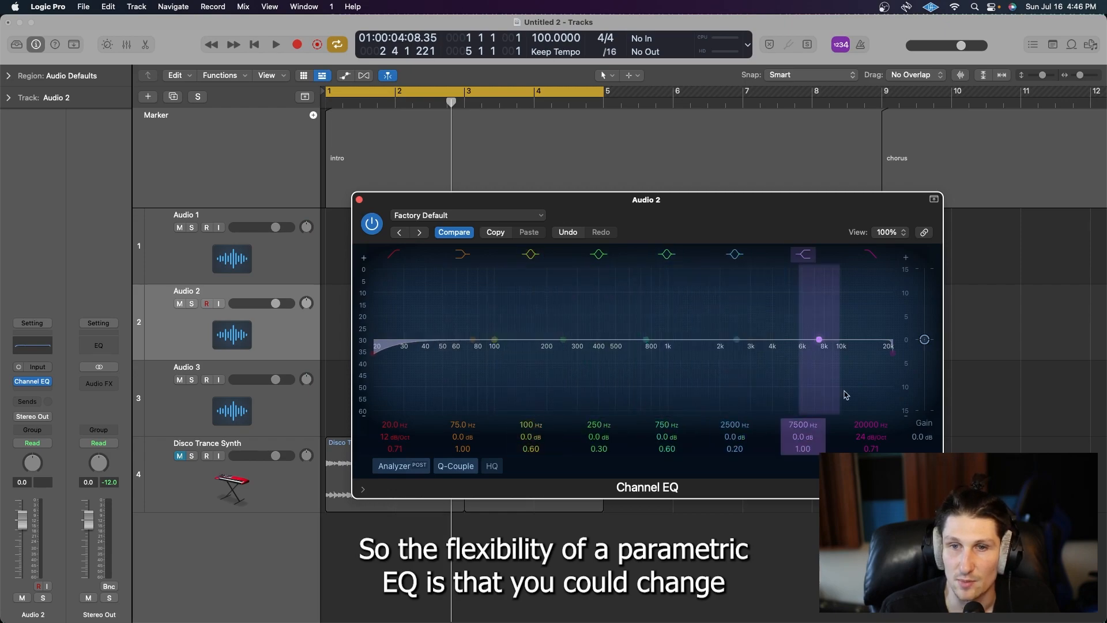
Step: Set the yellow bell band's frequency to 119.5 Hz
drag(531, 426, 531, 414)
double_click(531, 425)
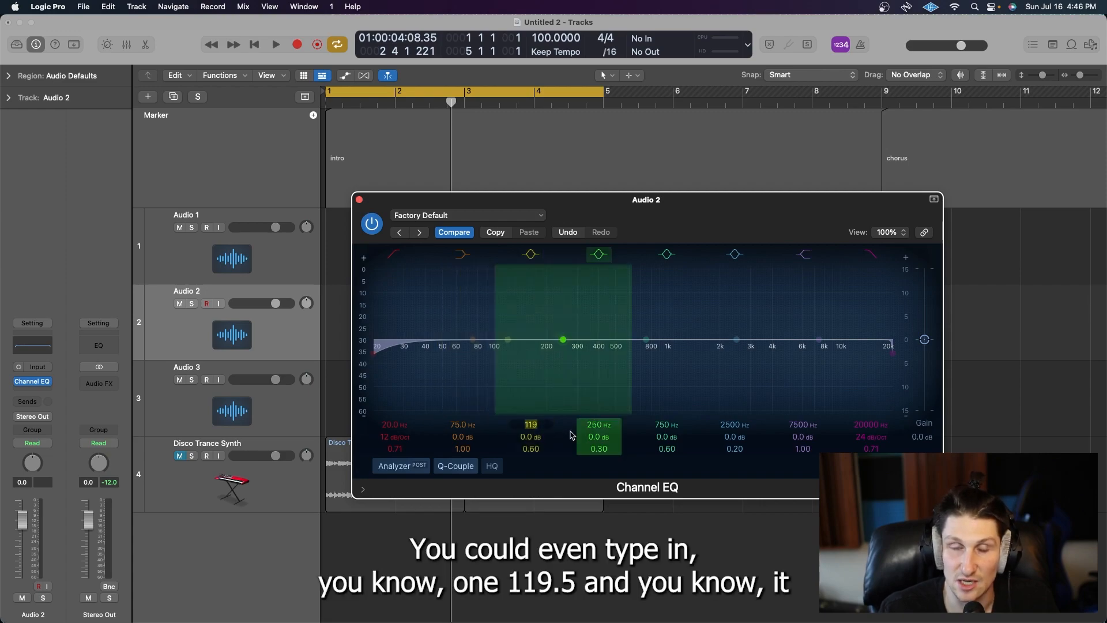
text(119.5)
key(Return)
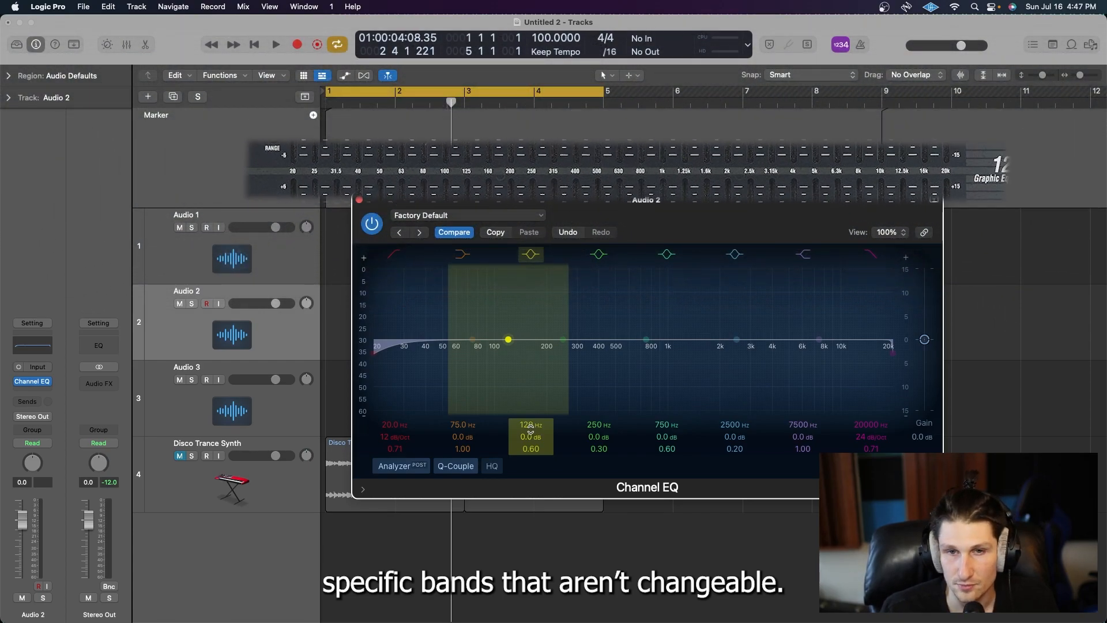
Step: Insert a mono Test Oscillator on Audio 2 and arrange its window beside the Channel EQ window
click(47, 392)
mouse_move(69, 432)
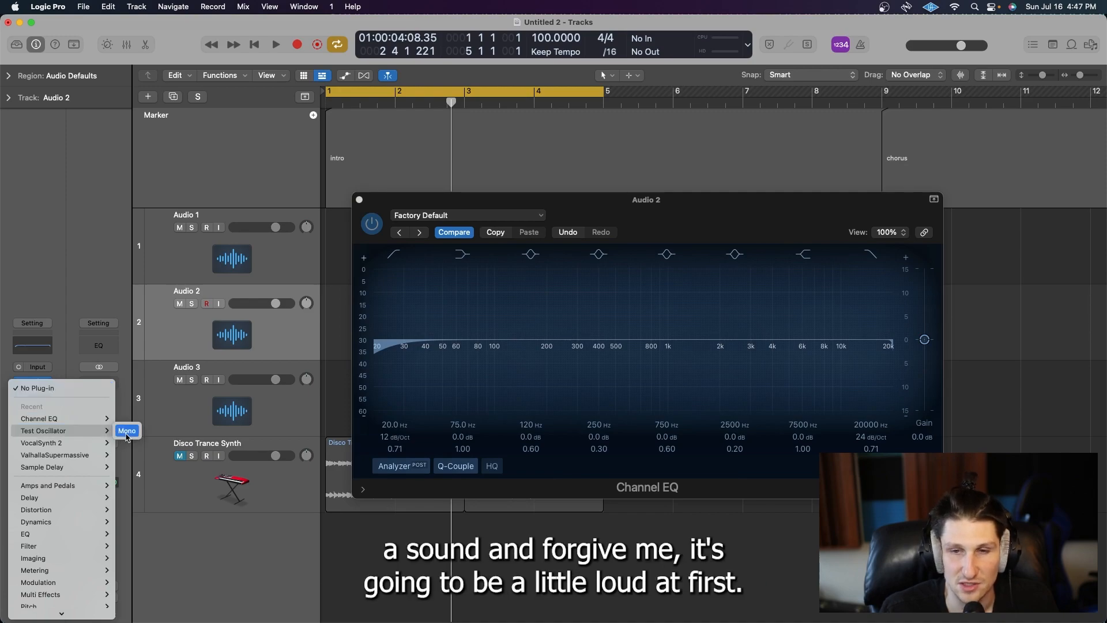
click(127, 434)
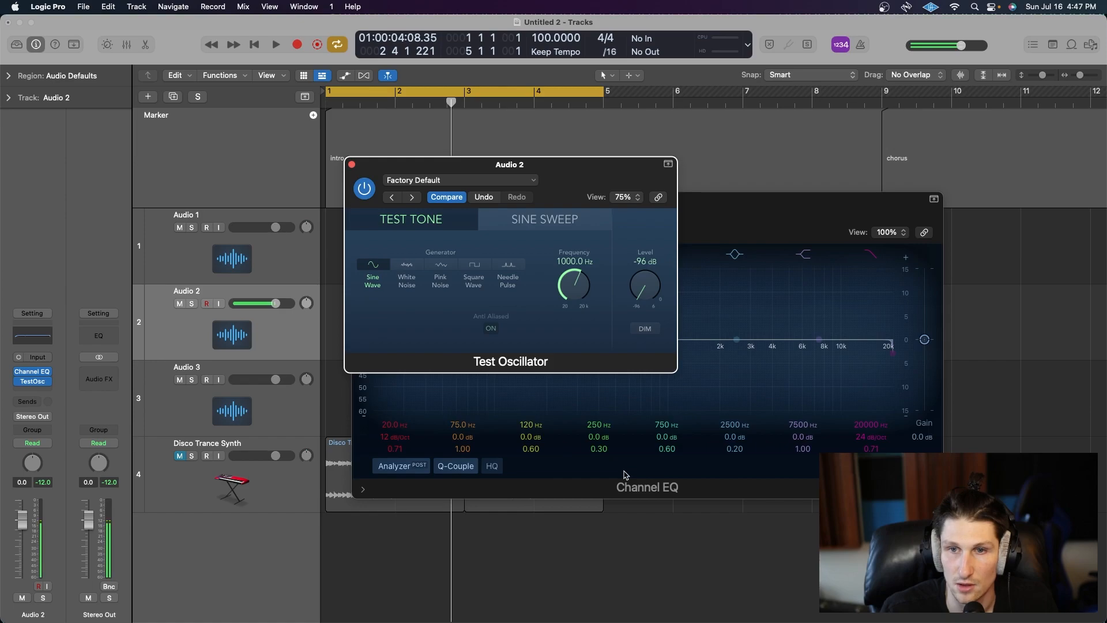
drag(578, 179, 970, 379)
drag(762, 219, 539, 178)
drag(965, 370, 903, 265)
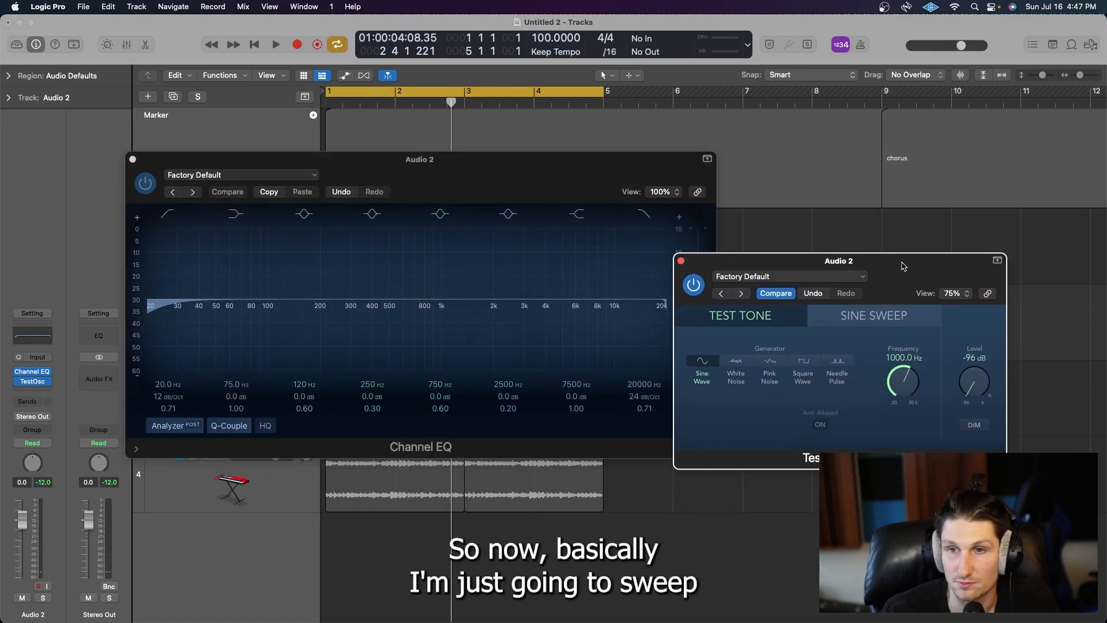
Step: Set the test tone's frequency to 20 Hz and move the Test Oscillator ahead of the Channel EQ in the effects chain
drag(908, 394, 909, 450)
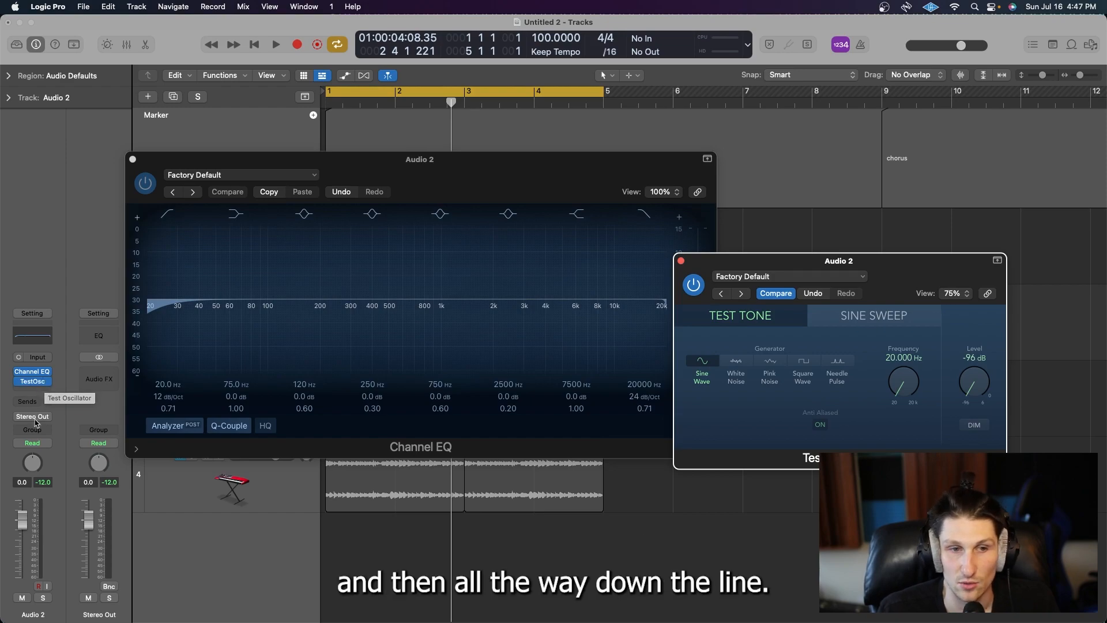
drag(41, 382, 38, 372)
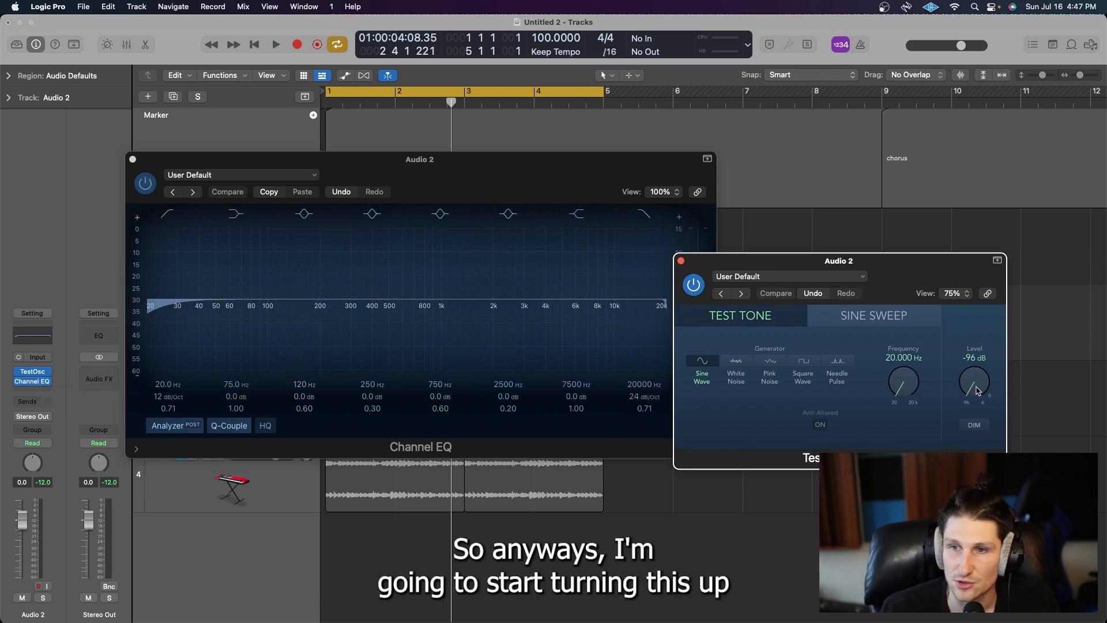
Step: Raise the Test Oscillator's level to -20 dB
drag(976, 392, 978, 352)
drag(973, 309, 973, 275)
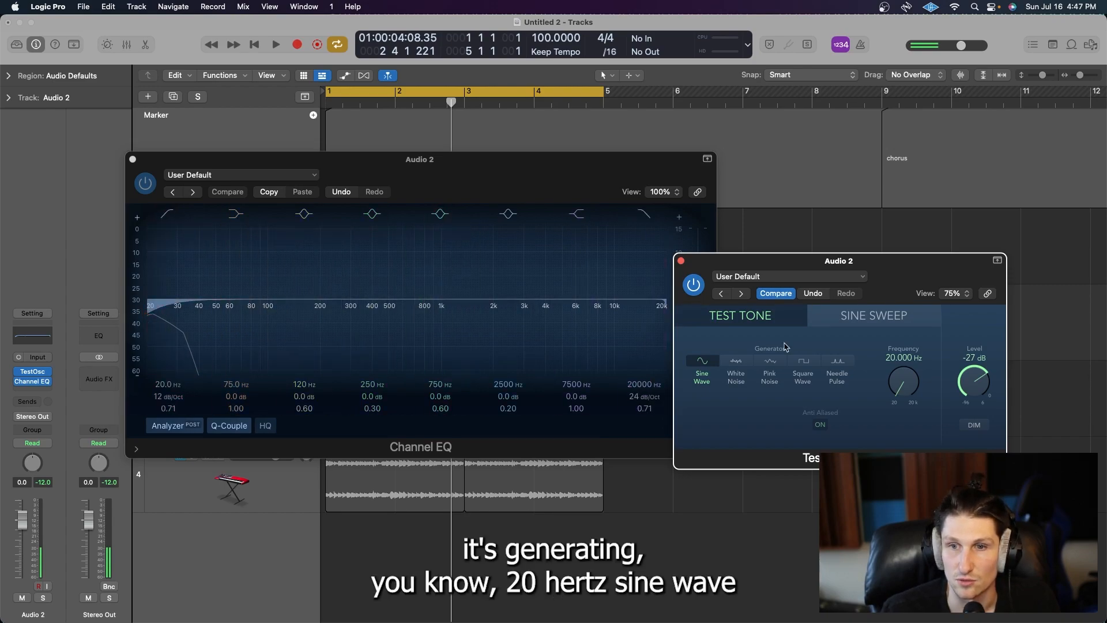
drag(948, 398, 979, 372)
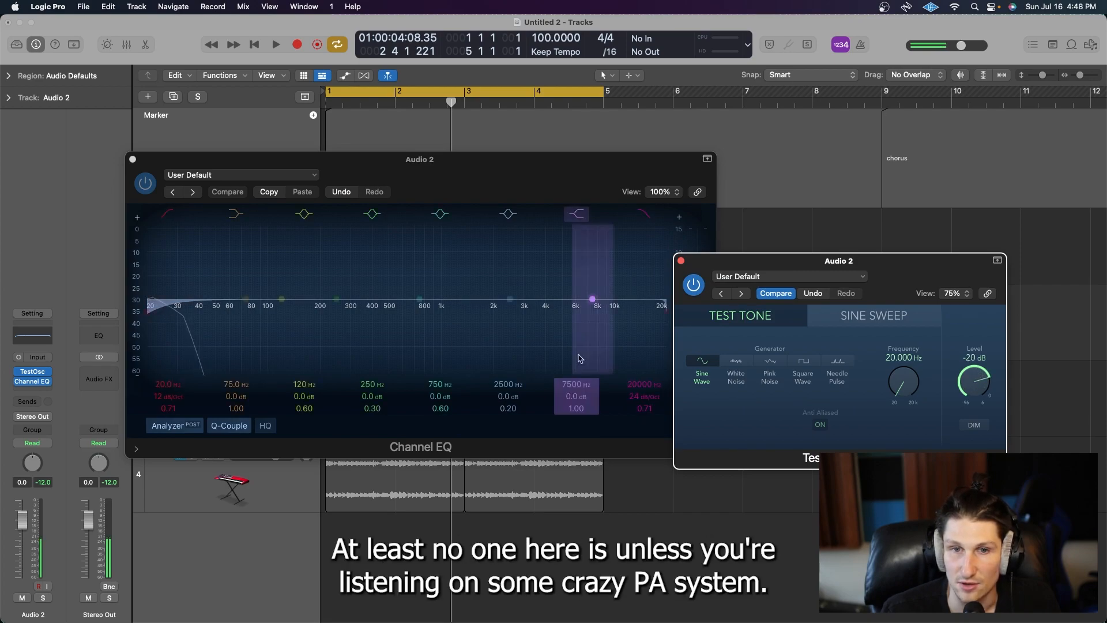
Step: Reposition the EQ and oscillator windows and set the test tone's frequency to 90 Hz
drag(483, 191, 500, 224)
drag(895, 273, 905, 255)
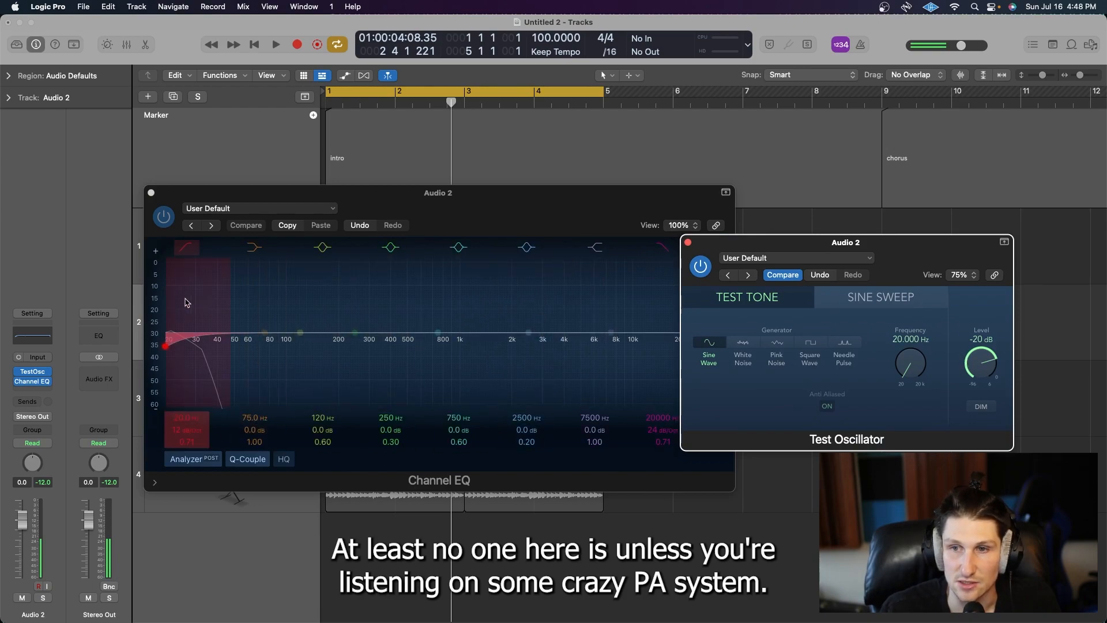
drag(911, 369, 912, 331)
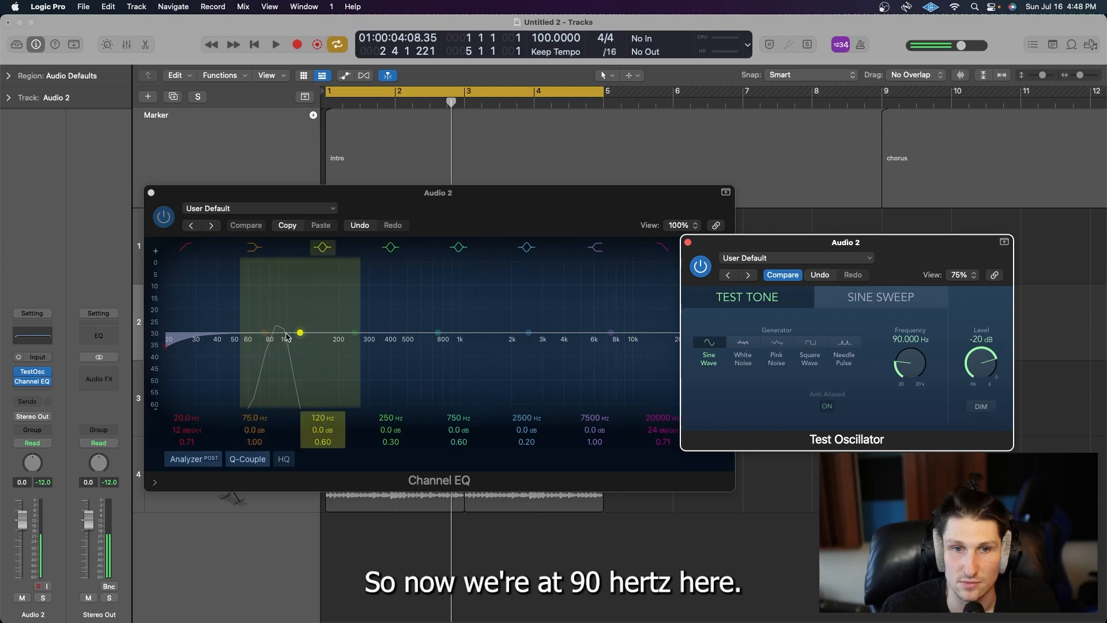
Step: Try a -7.7 dB cut at 89.5 Hz with the yellow bell band, narrow its Q to 5.60 and beyond, and reset the band
drag(300, 333, 280, 381)
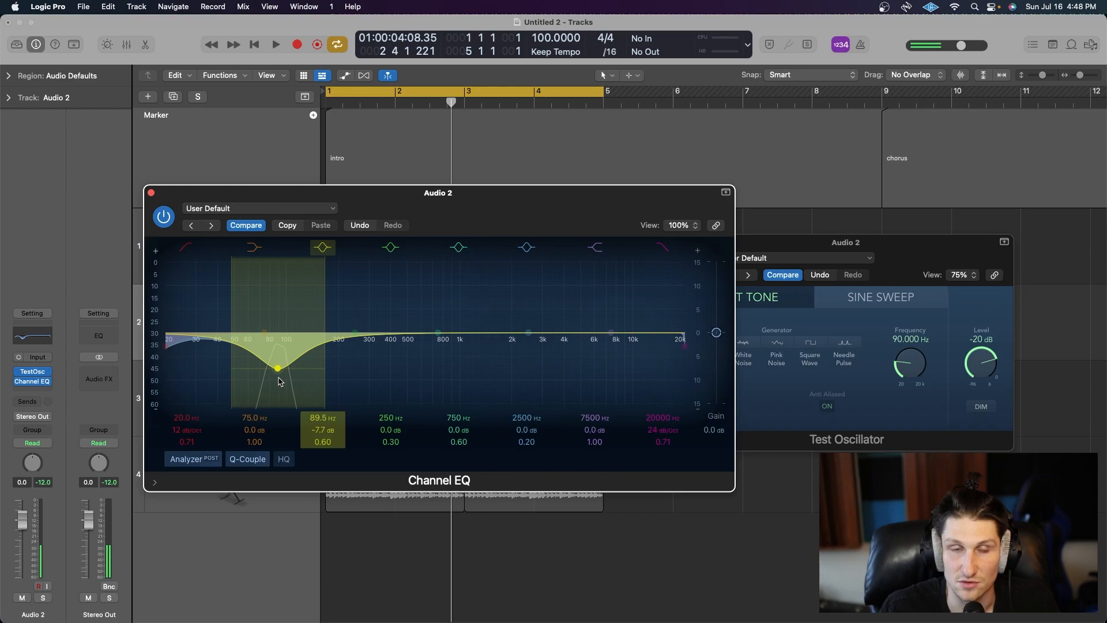
scroll(280, 376, up, 10)
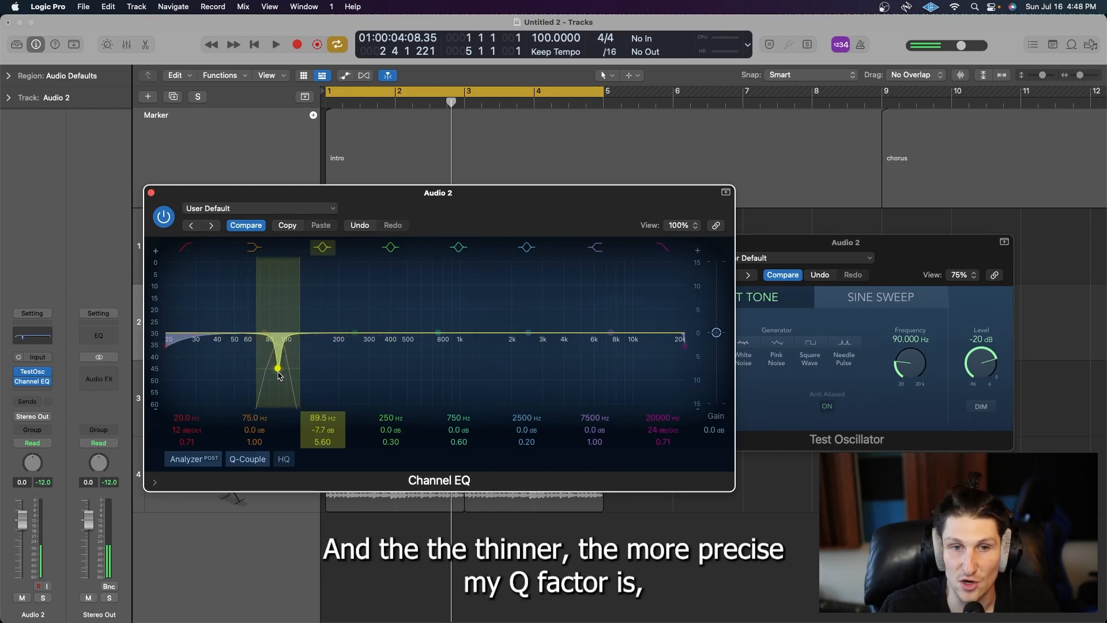
scroll(280, 376, up, 2)
drag(278, 372, 279, 345)
alt+click(278, 347)
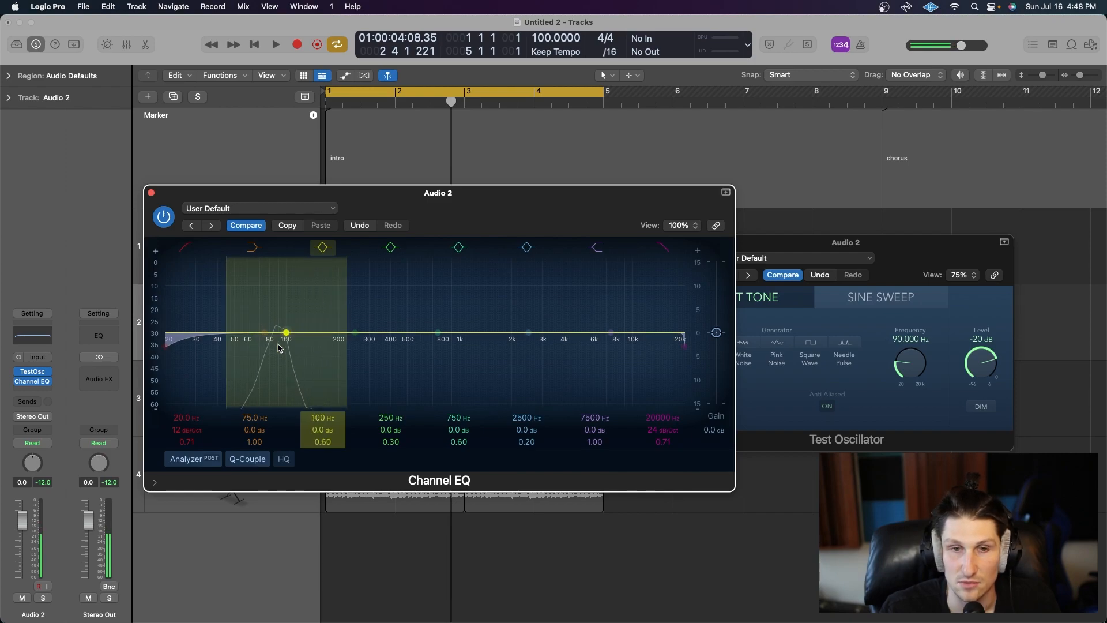
Step: Raise the test tone's frequency to 200 Hz
drag(911, 370, 912, 350)
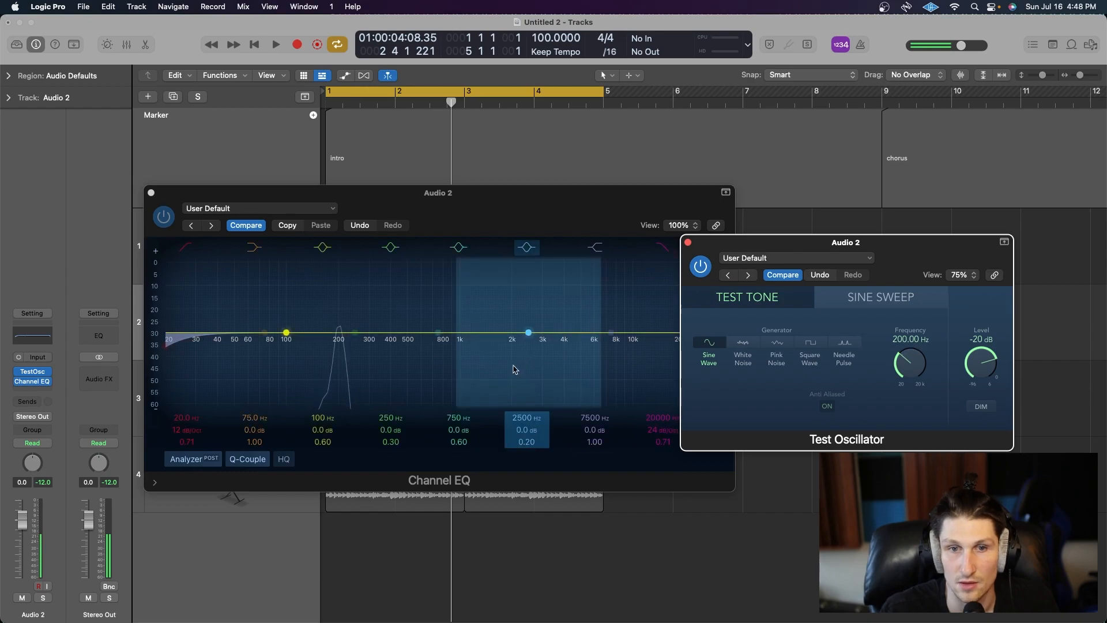
Step: Try a cut at the 200 Hz test tone with the green bell band and reset the band
drag(356, 334, 339, 358)
alt+click(340, 358)
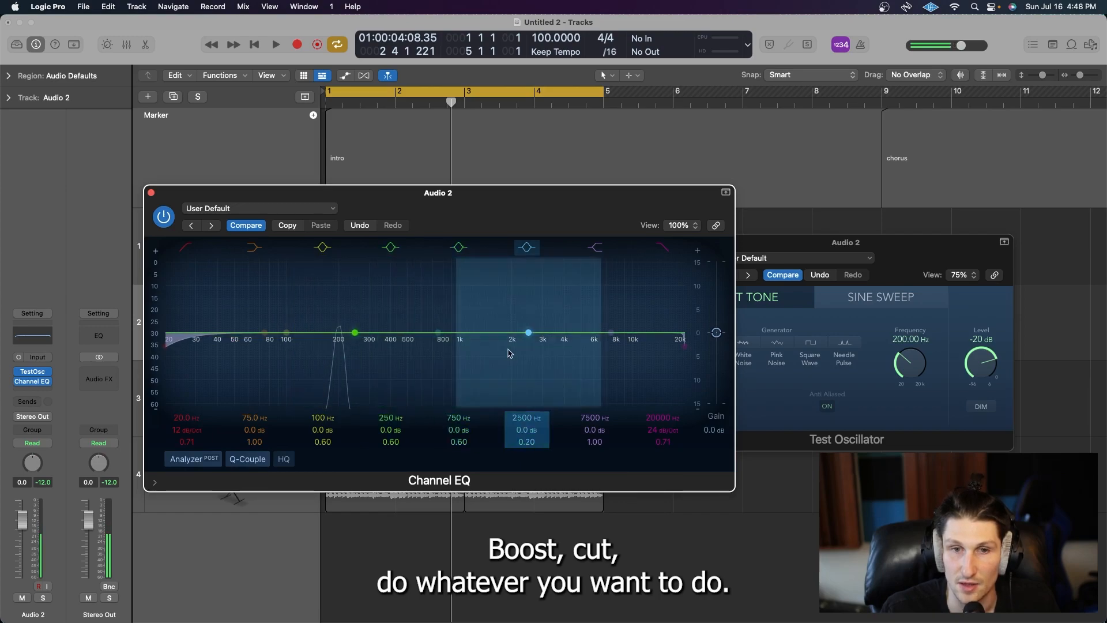
Step: Reposition the EQ window, mute the Audio 2 track and set the test tone's frequency to 440 Hz
drag(297, 194, 403, 198)
click(179, 304)
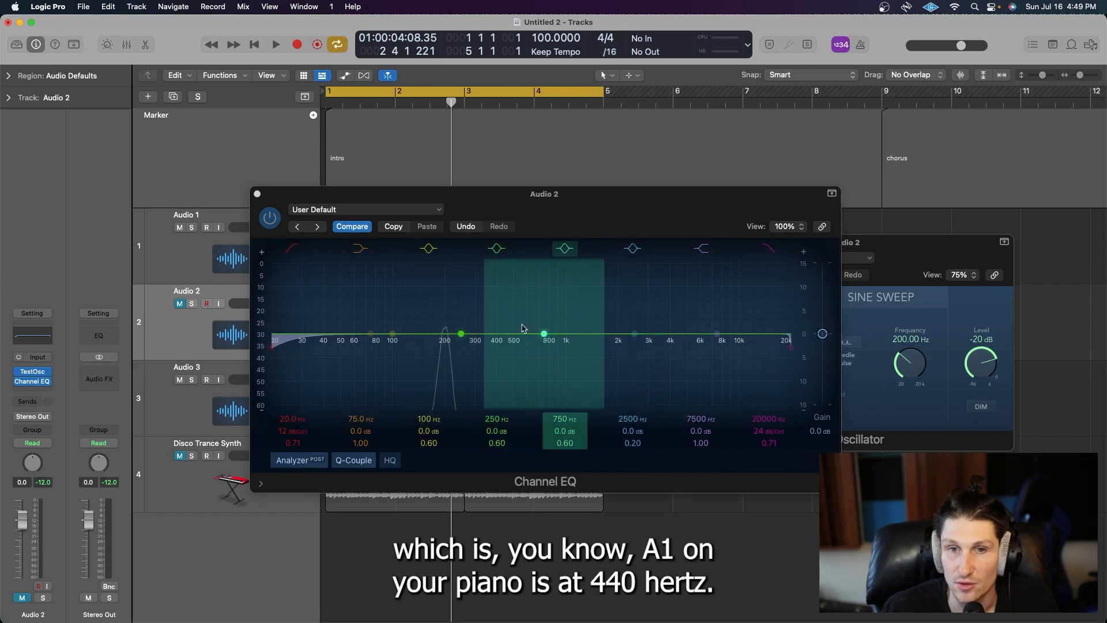
drag(910, 348, 923, 344)
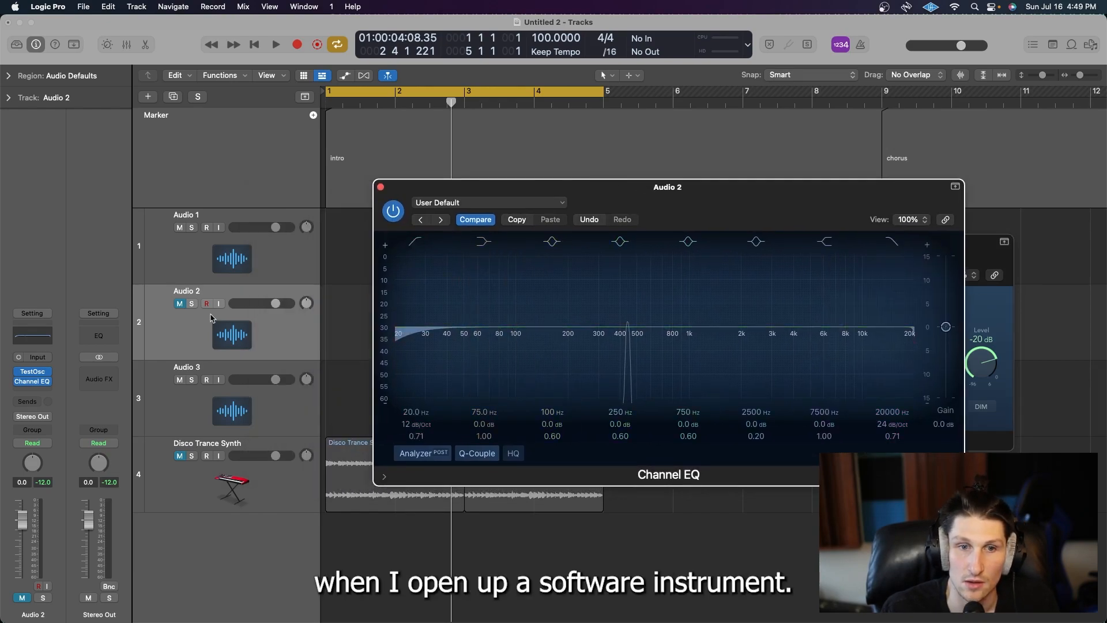
Step: Create one new software instrument track using the Default Patch
key(alt+super+n)
click(419, 212)
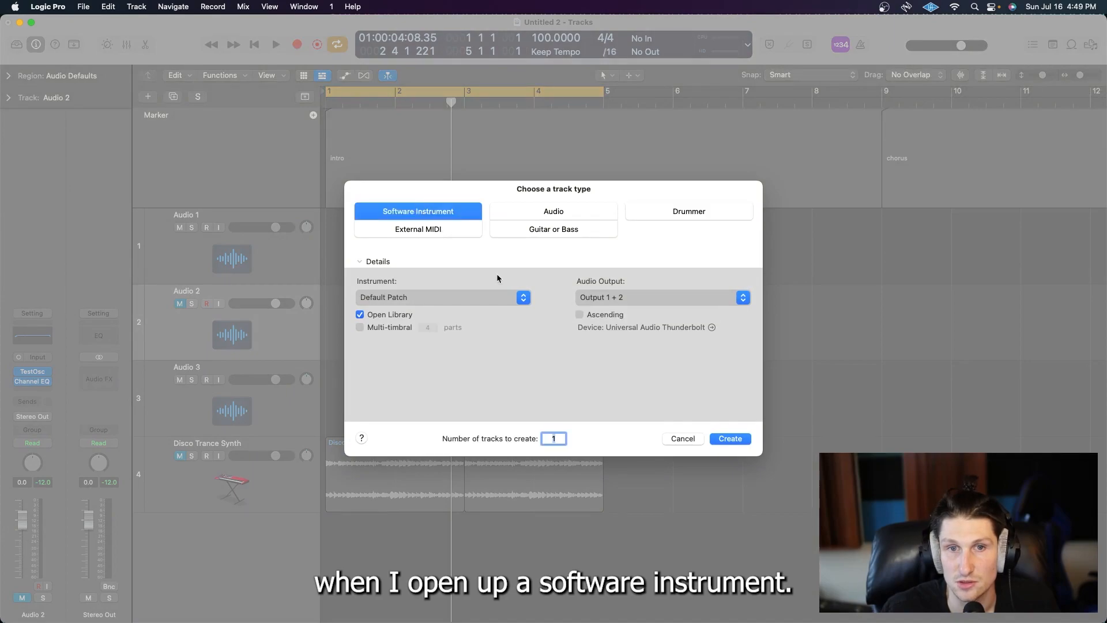
click(508, 300)
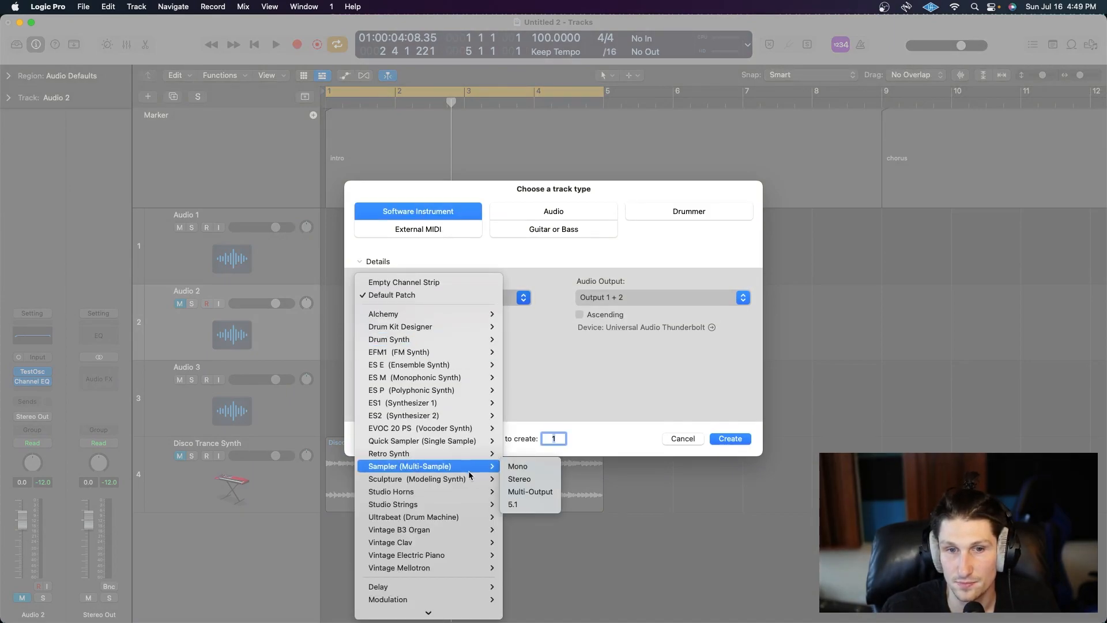
mouse_move(472, 508)
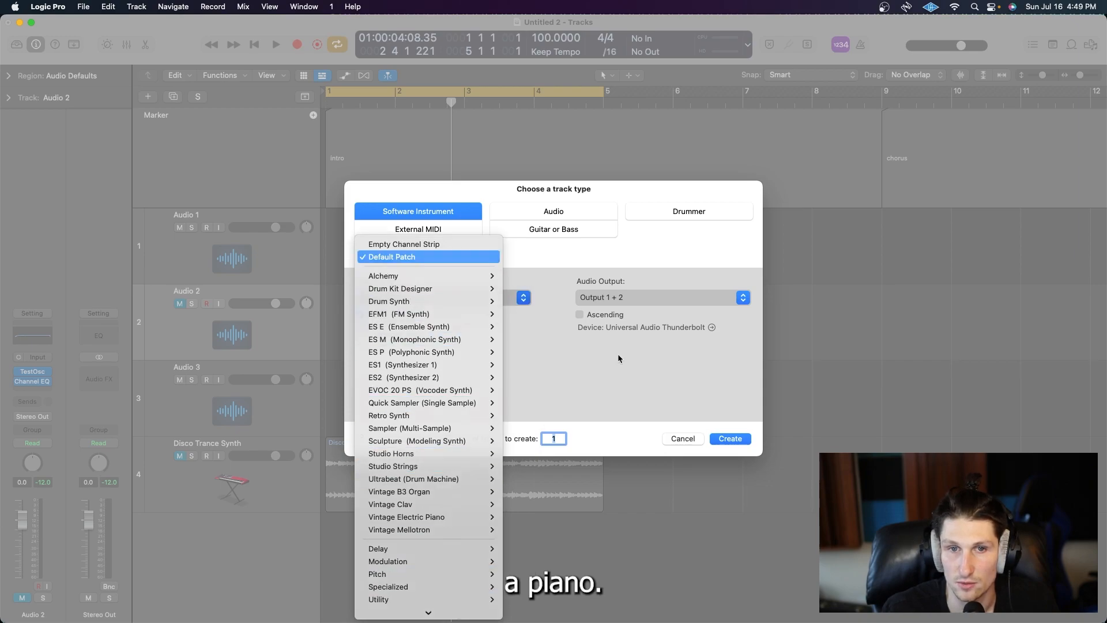
click(430, 258)
click(731, 440)
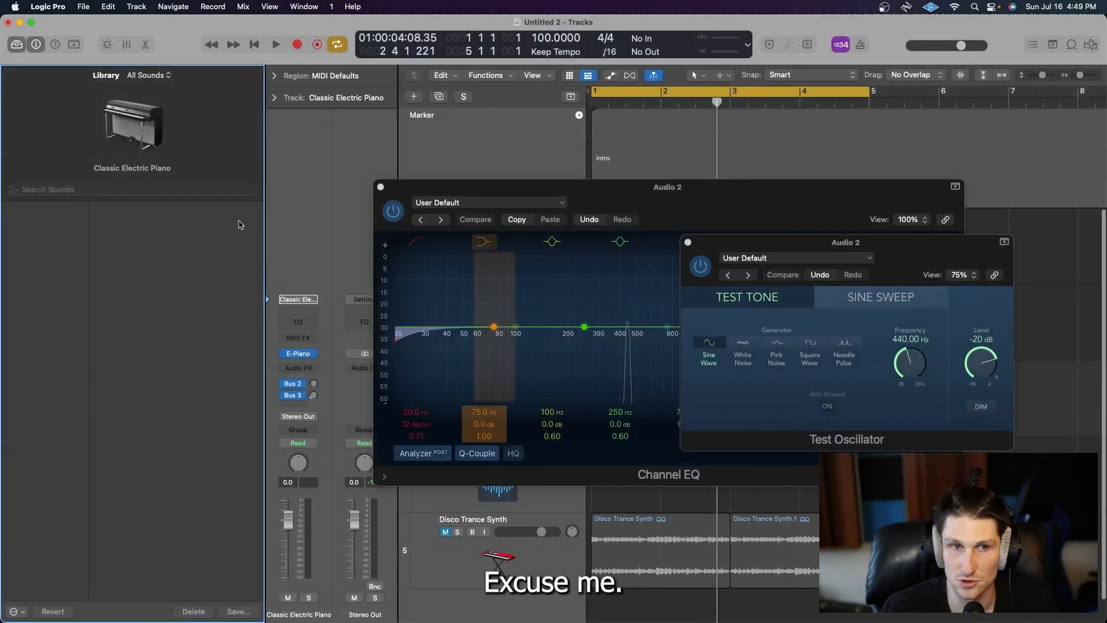
Step: Load the Boesendorfer Grand Piano patch on the new track and bring up the Musical Typing keyboard
click(41, 313)
click(133, 207)
key(super+k)
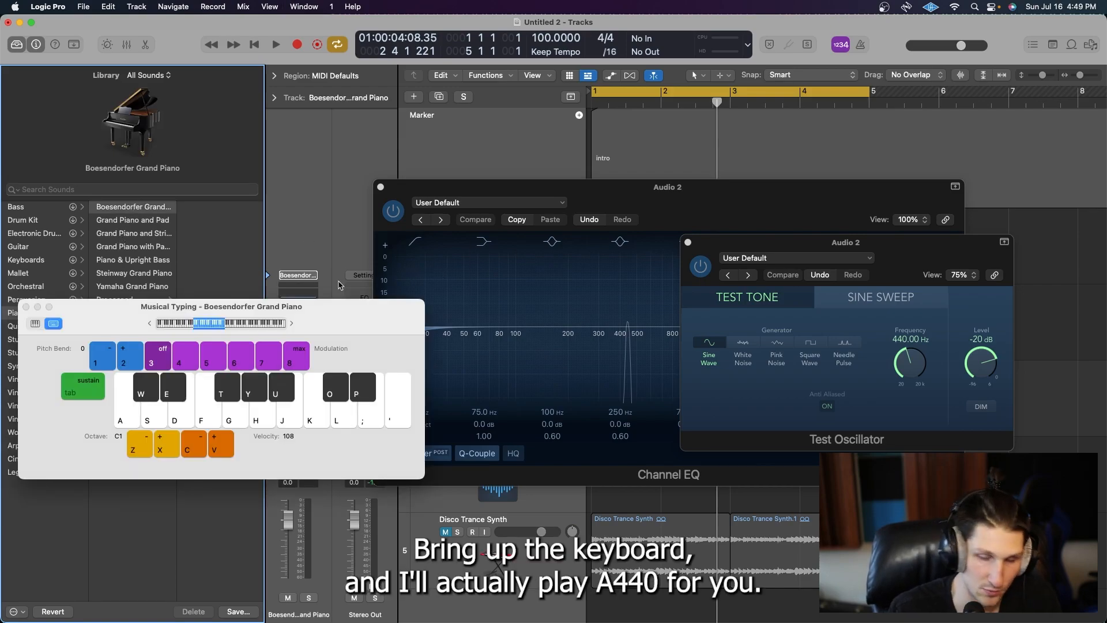
Step: Spread out the EQ, Test Oscillator and Musical Typing windows and play the piano's G and A notes
drag(650, 201, 736, 312)
drag(745, 254, 798, 233)
drag(326, 312, 332, 292)
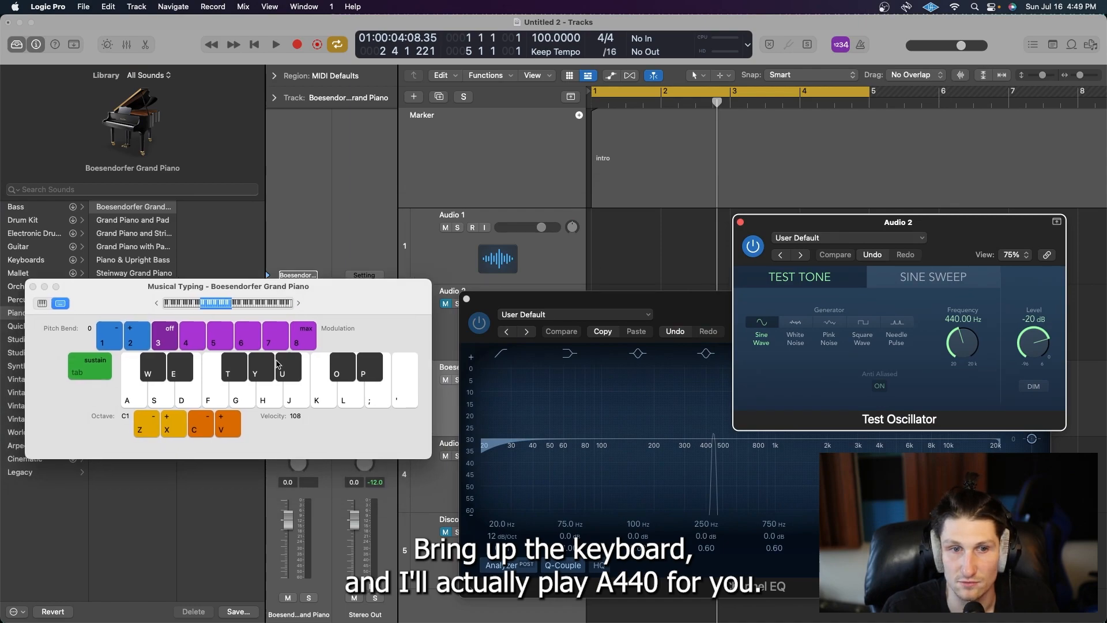
key(g)
click(264, 388)
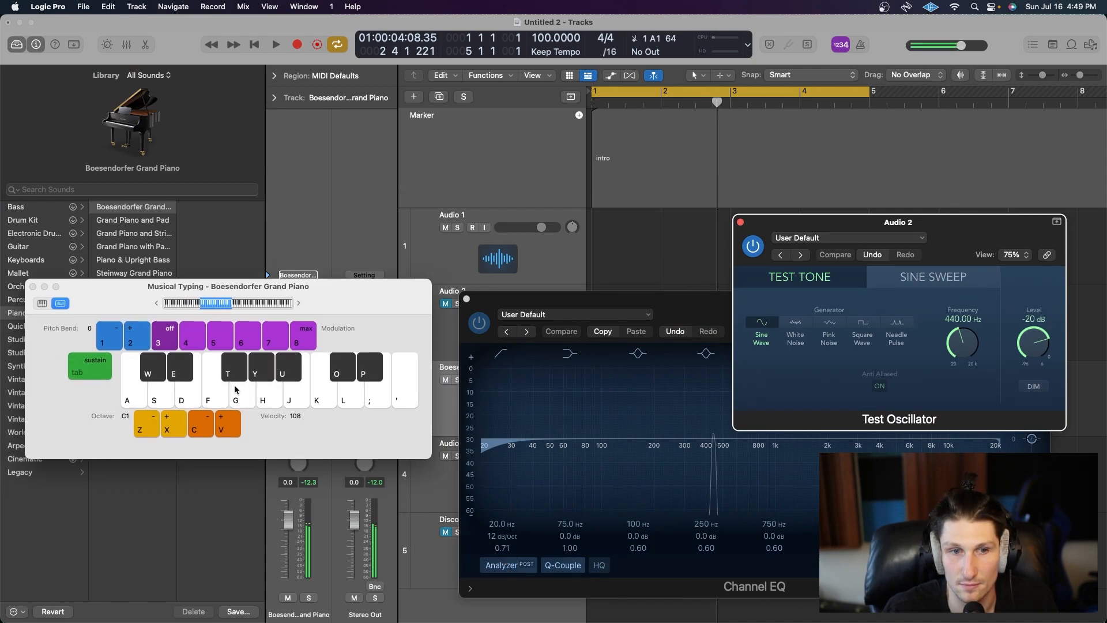
key(h)
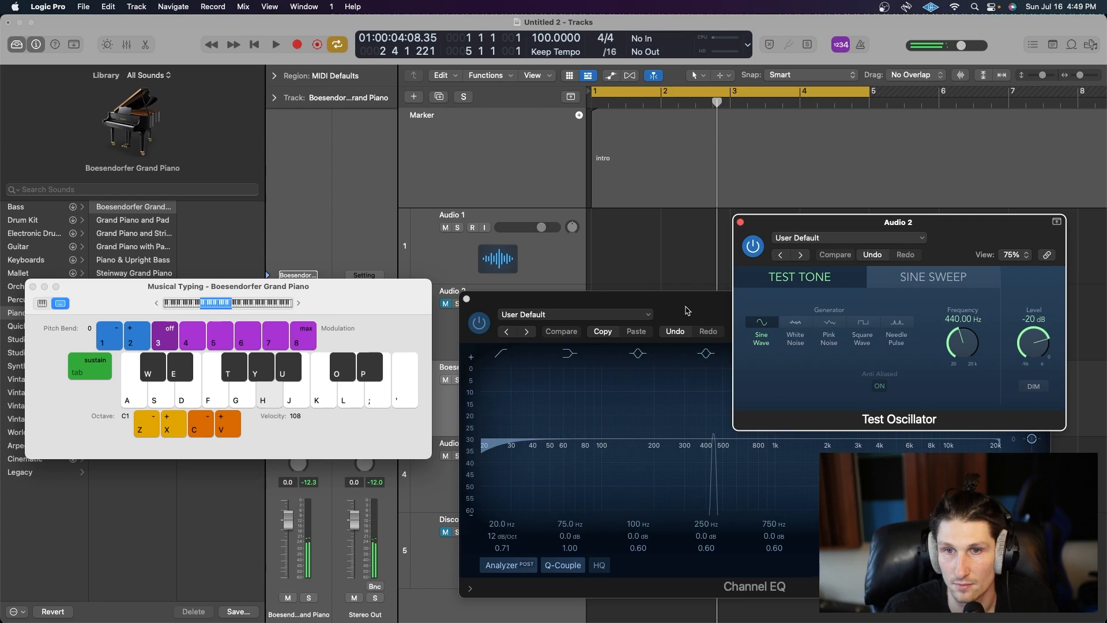
Step: Clear the windows away from the track list, unmute the Audio 2 track and show the plug-in windows again
drag(685, 312, 293, 313)
drag(420, 310, 788, 59)
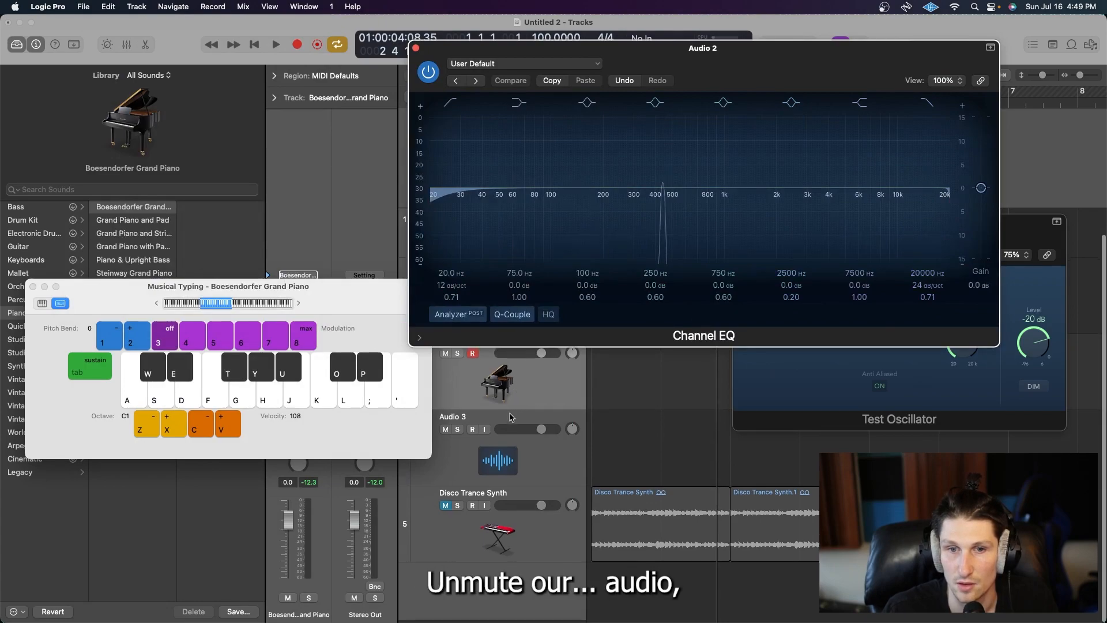
scroll(501, 381, up, 2)
click(474, 358)
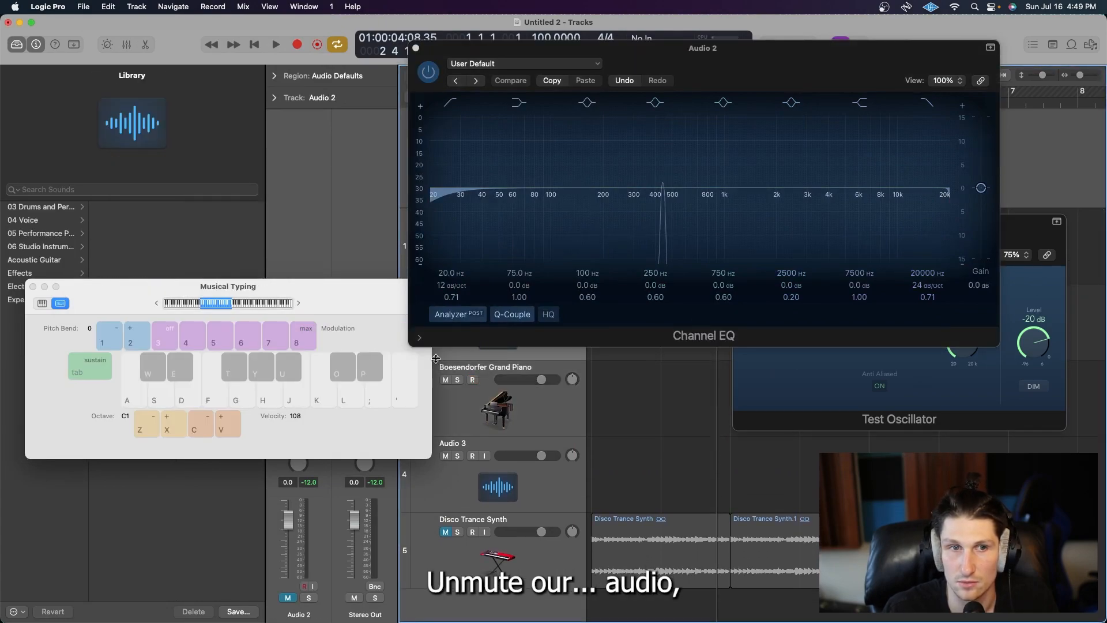
key(v)
drag(341, 305, 965, 400)
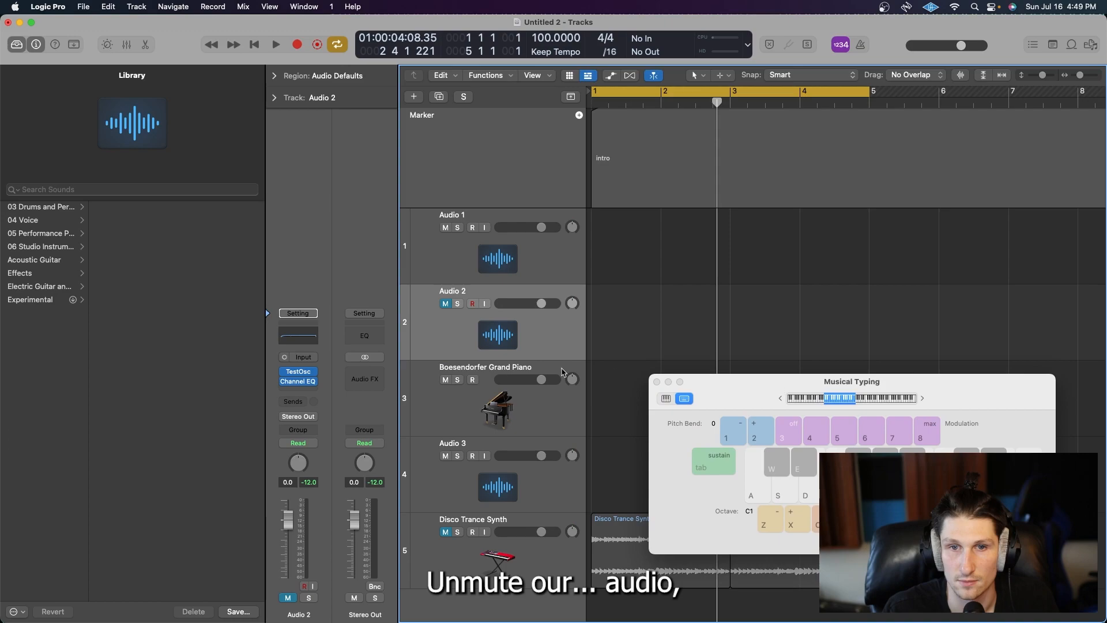
click(446, 303)
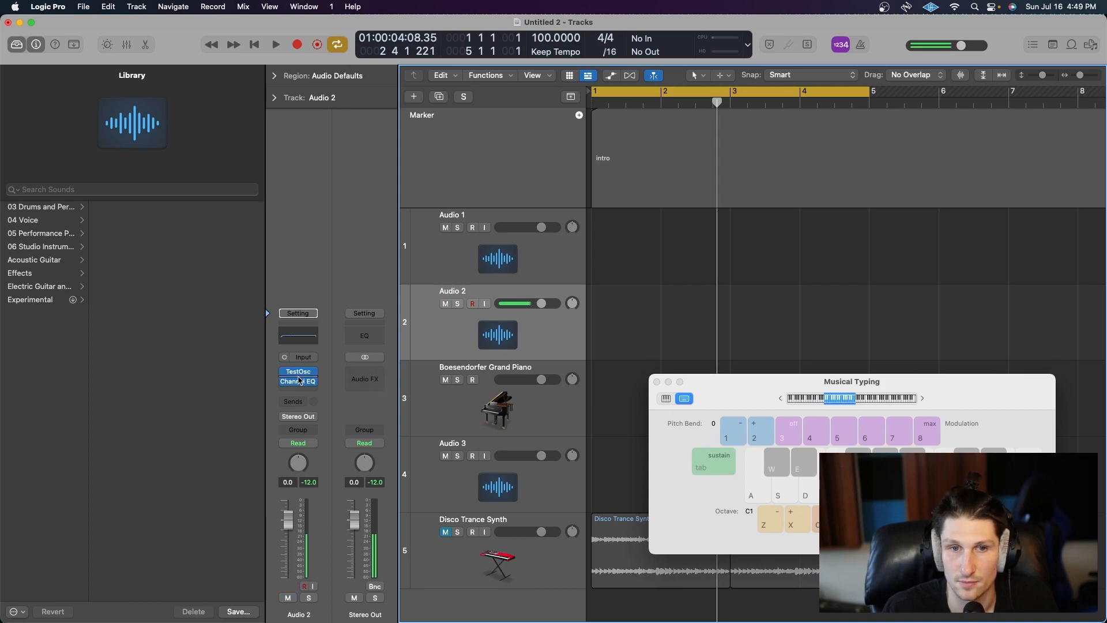
key(v)
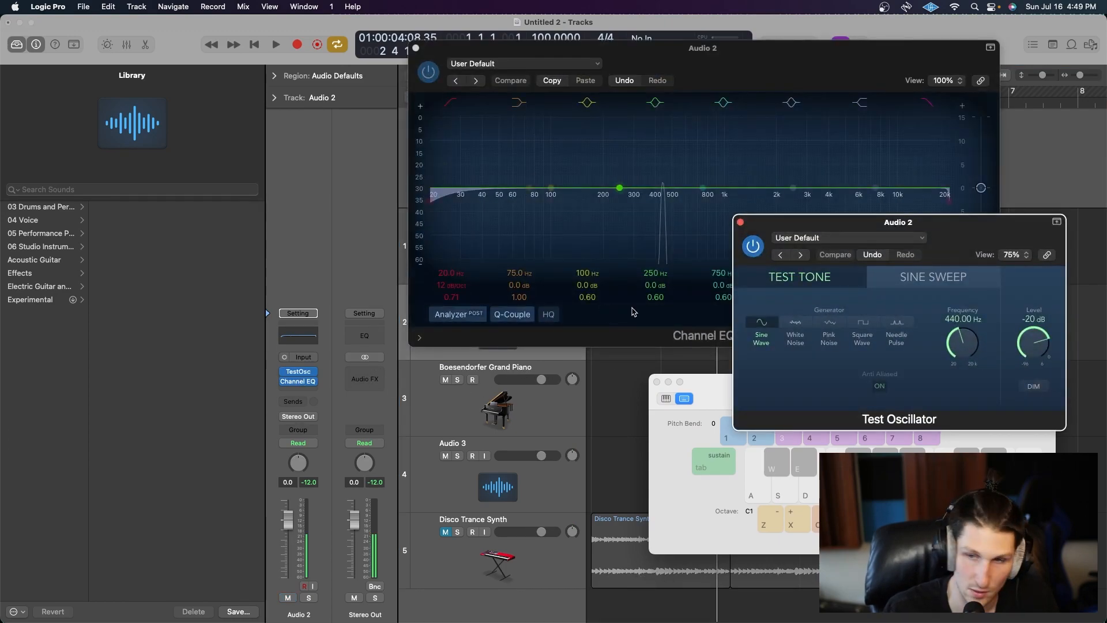
Step: Play an A on the Boesendorfer Grand Piano track against the test tone, and mute the piano and Audio 2 tracks
click(550, 409)
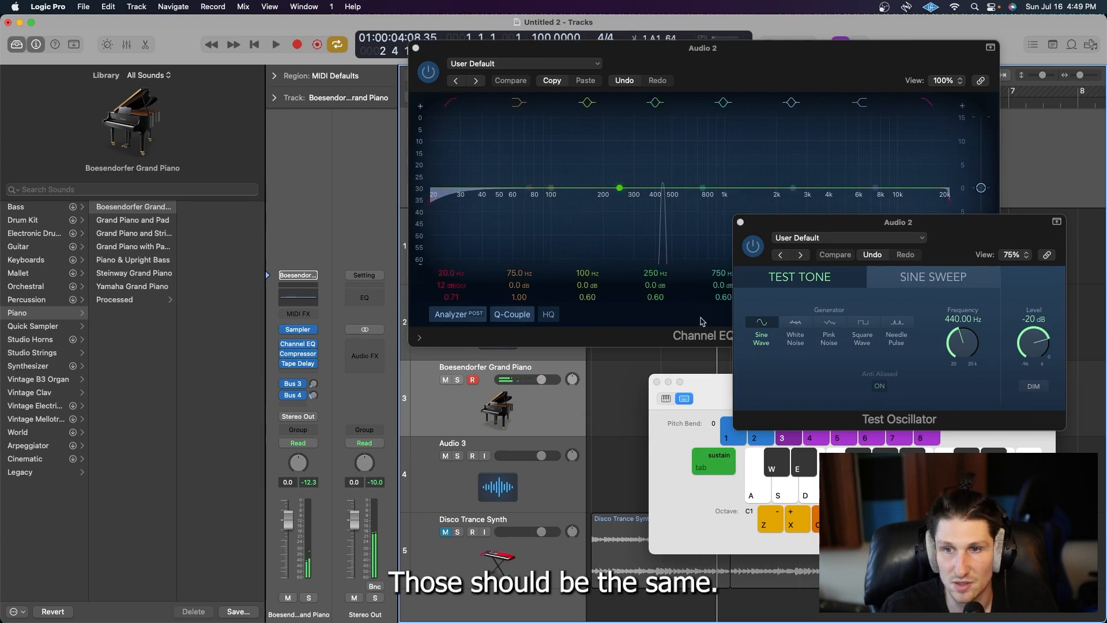
click(448, 381)
click(426, 359)
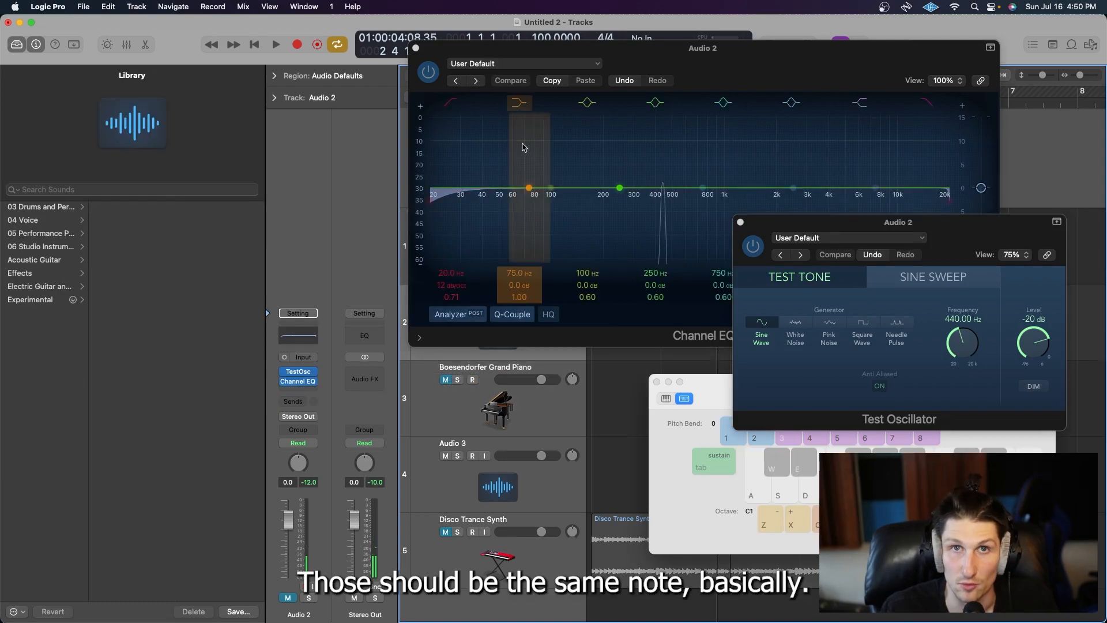
Step: Close the Musical Typing keyboard and reposition the Channel EQ window over the lower tracks
drag(712, 385, 163, 338)
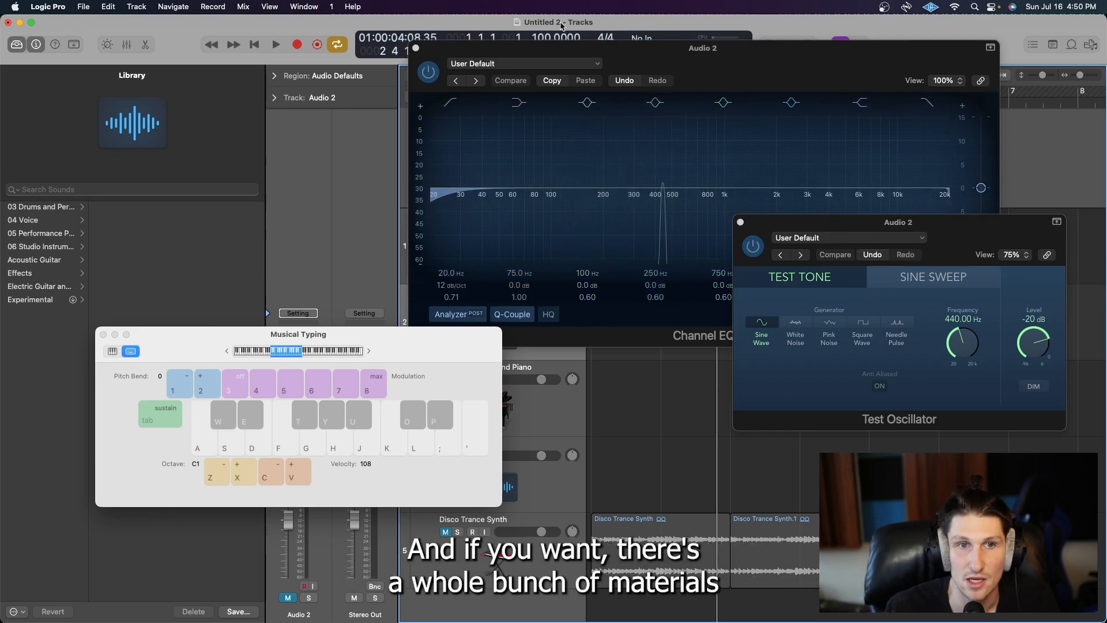
drag(446, 87, 235, 311)
click(123, 345)
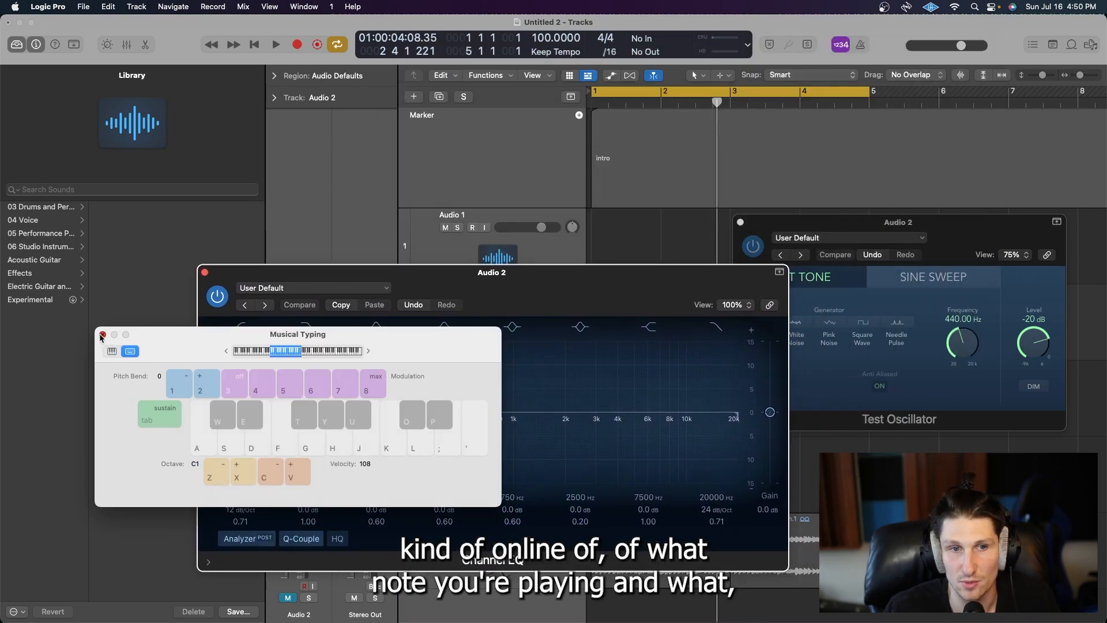
click(103, 335)
drag(496, 282, 421, 286)
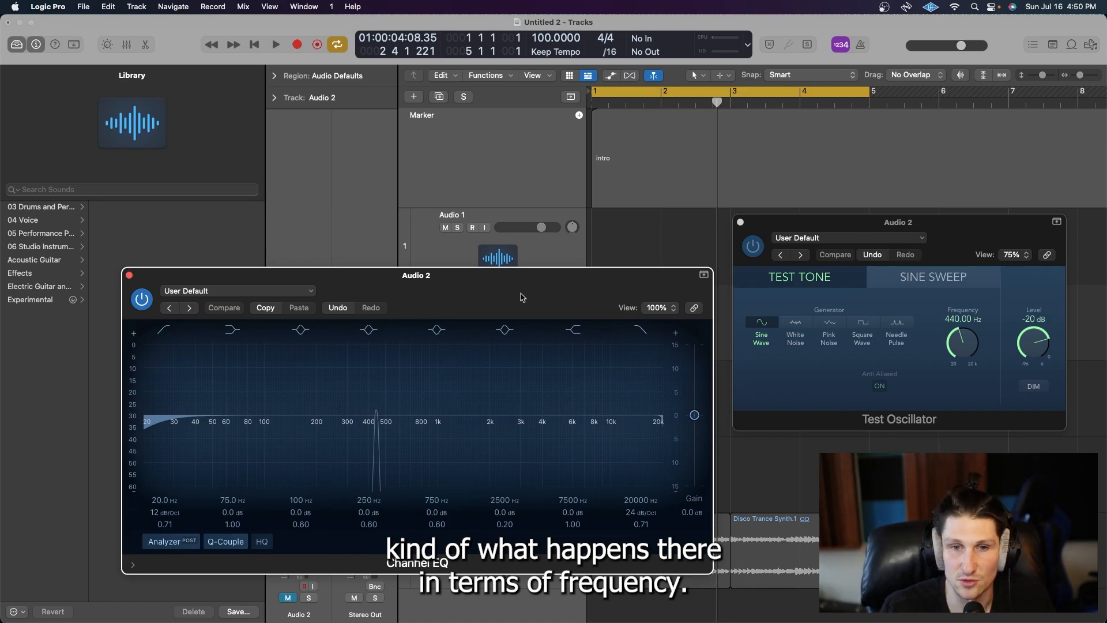
Step: Hide the Library and arrange the Channel EQ and Test Oscillator windows side by side
drag(524, 301, 474, 273)
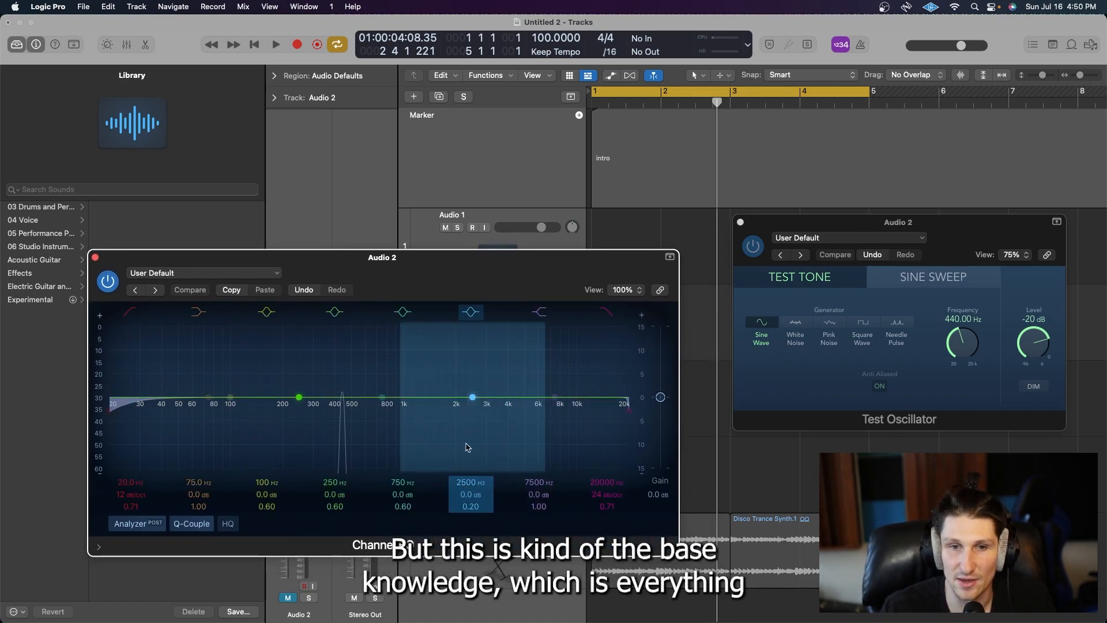
drag(949, 240, 911, 295)
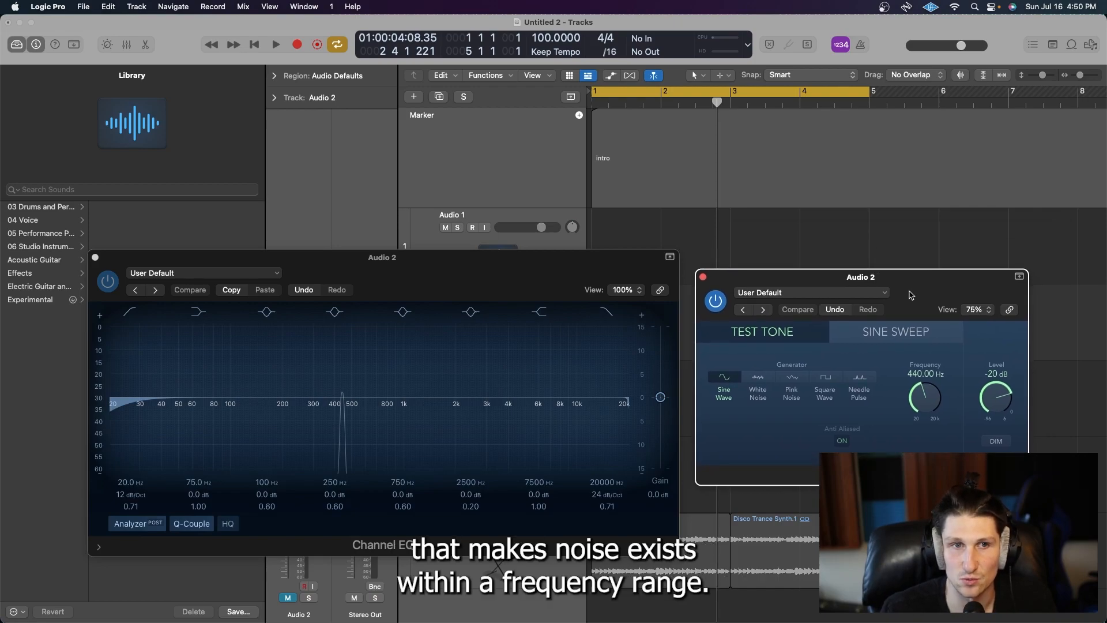
click(17, 45)
drag(388, 274, 403, 264)
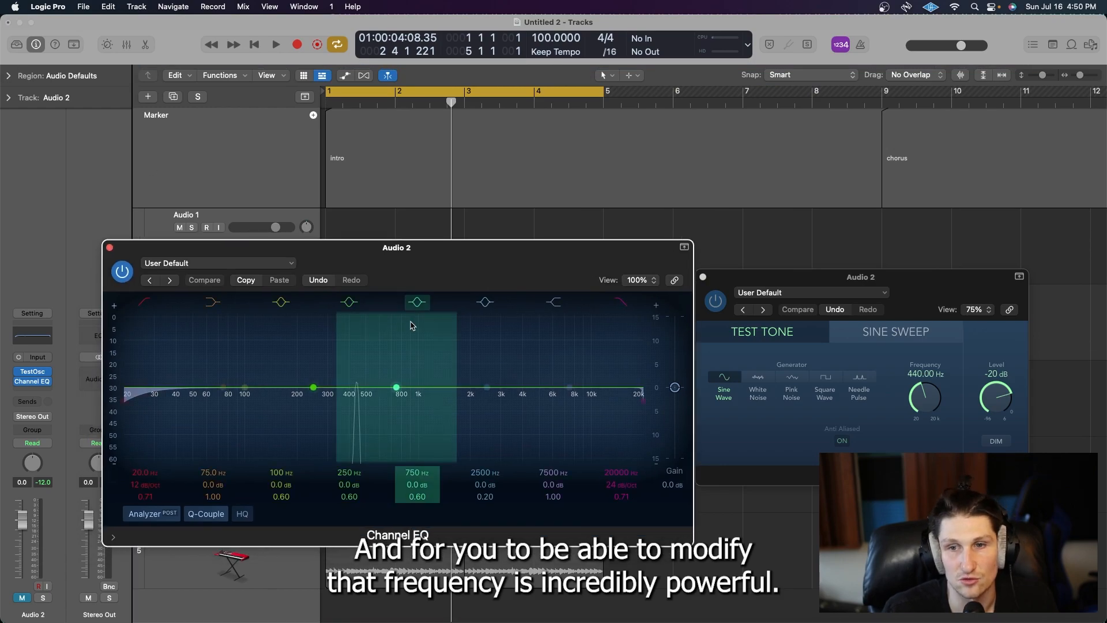
drag(794, 281, 812, 272)
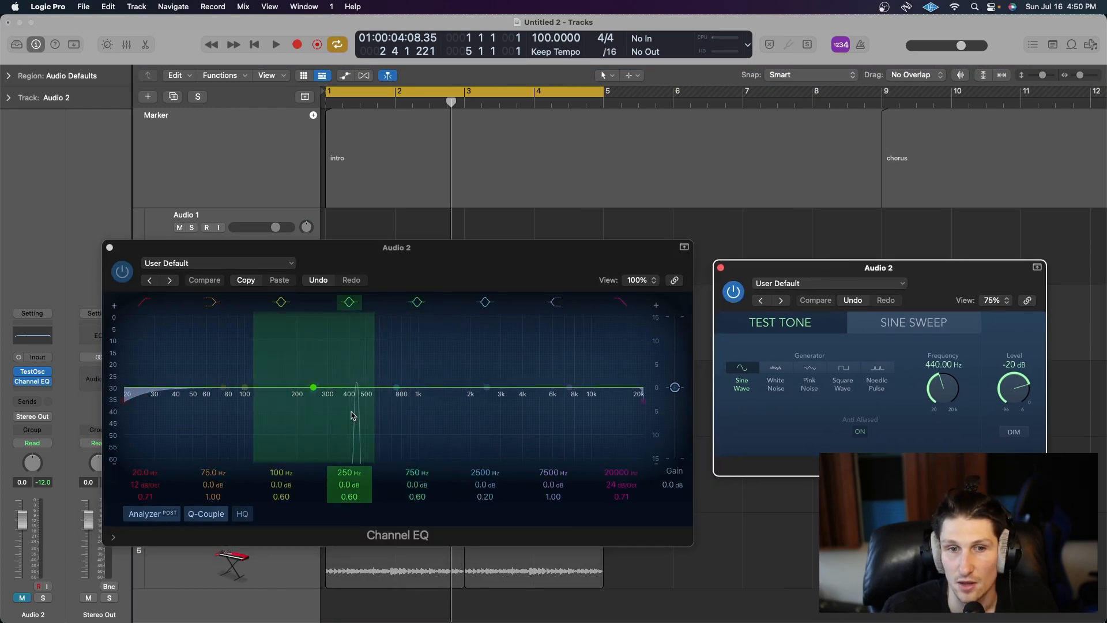
mouse_move(354, 258)
mouse_down()
mouse_move(319, 474)
mouse_move(333, 253)
mouse_up()
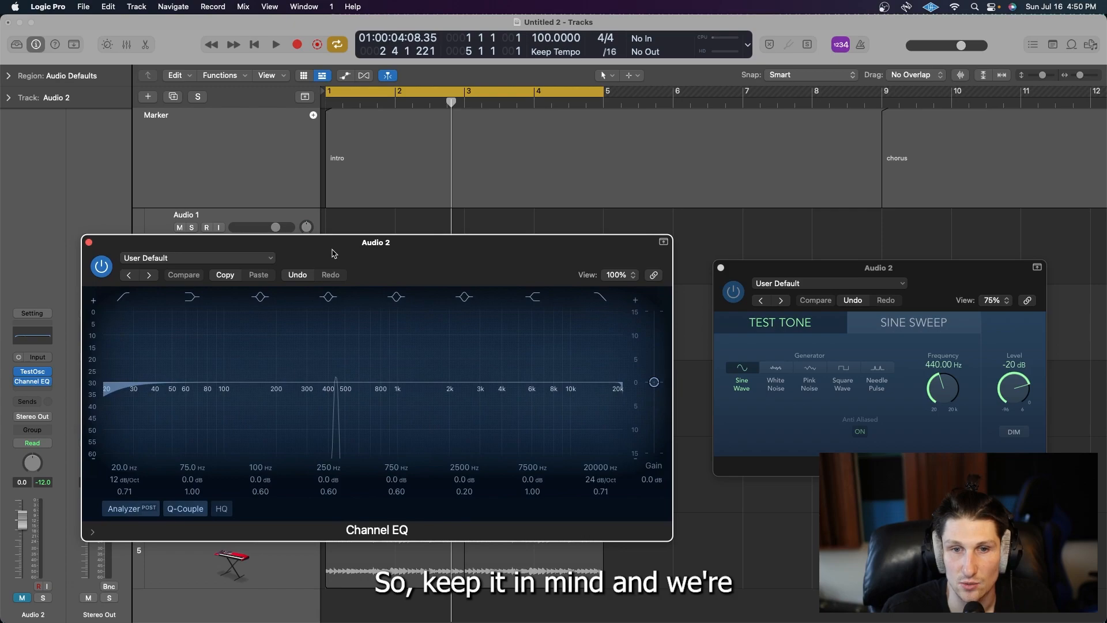
Step: Close the Test Oscillator window and remove that plug-in from the Audio 2 channel strip
click(721, 267)
drag(511, 247, 791, 225)
click(46, 373)
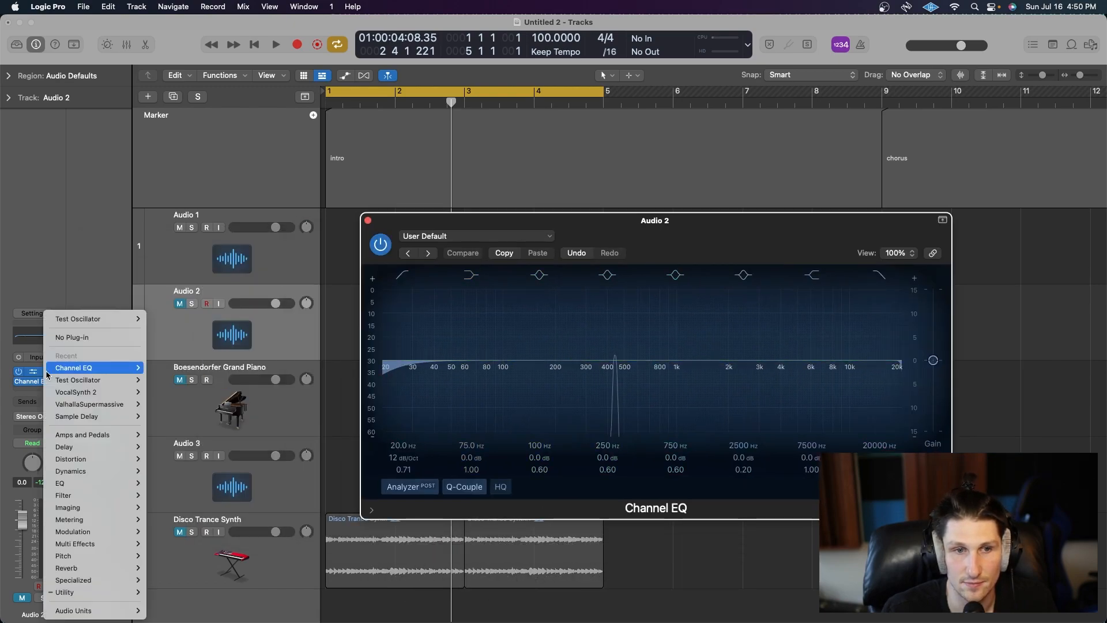
click(79, 338)
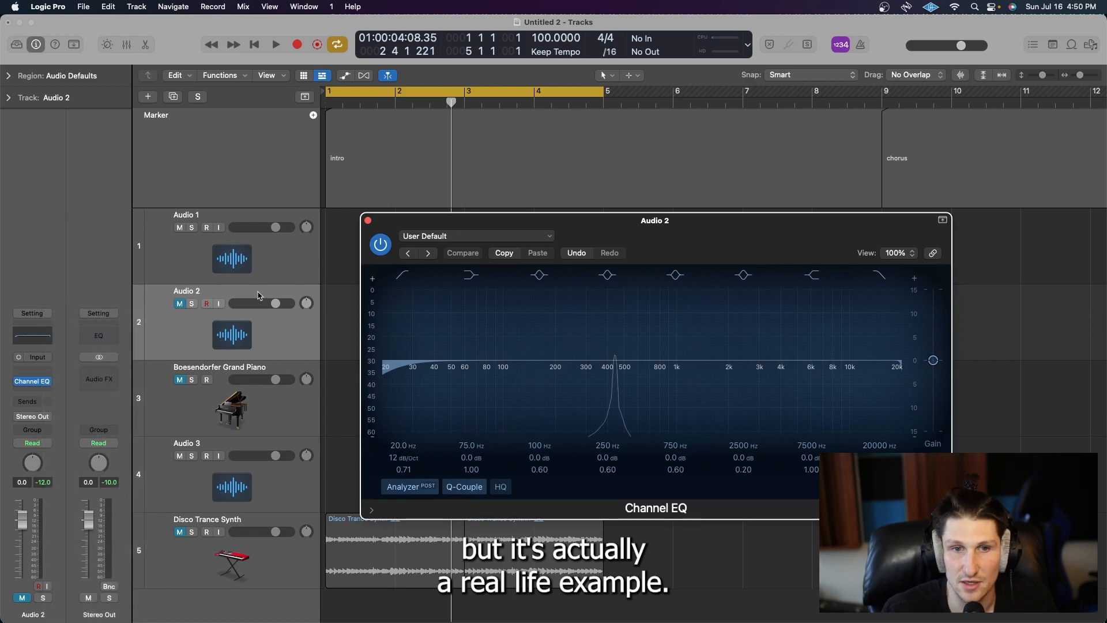
Step: Close Audio 2's EQ window, unmute the Disco Trance Synth track and play its looped regions, zooming in on the timeline before stopping
click(235, 557)
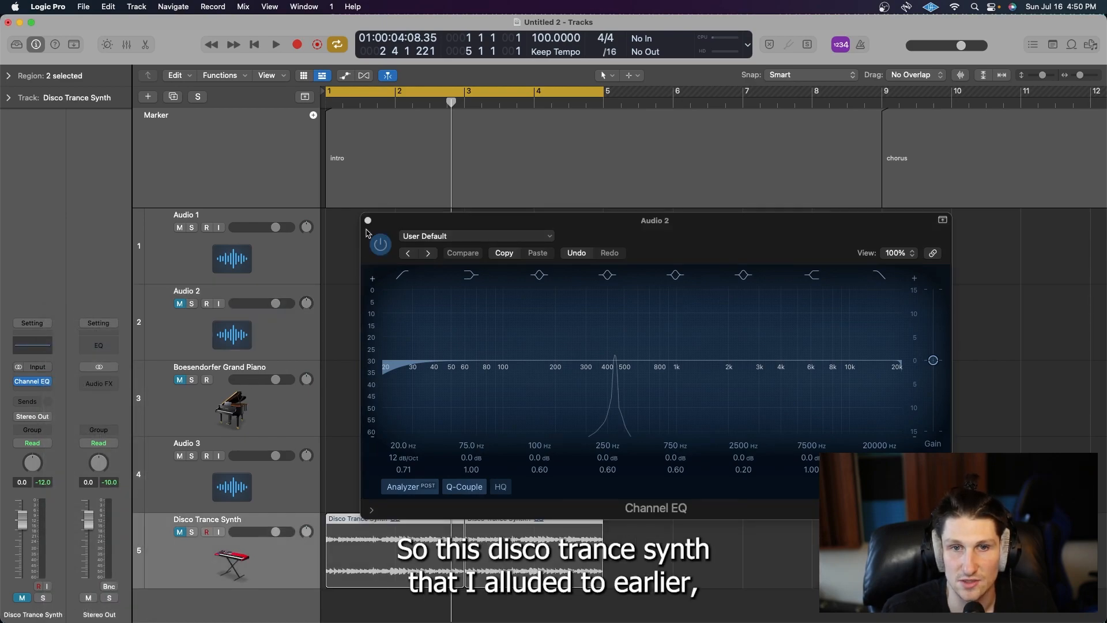
click(367, 220)
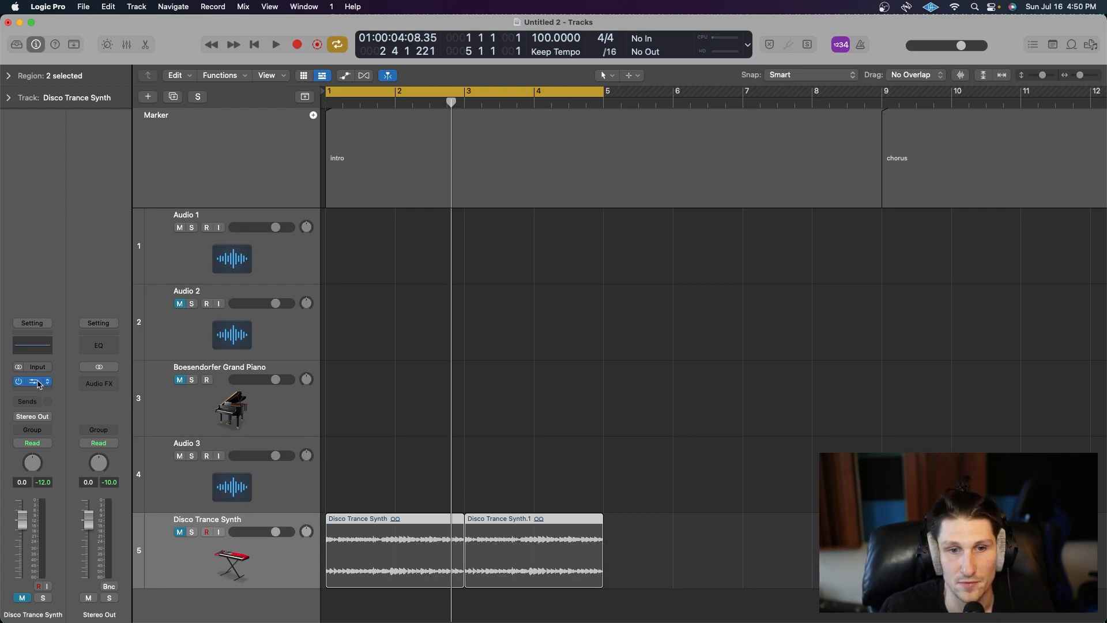
key(ctrl+m)
key(space)
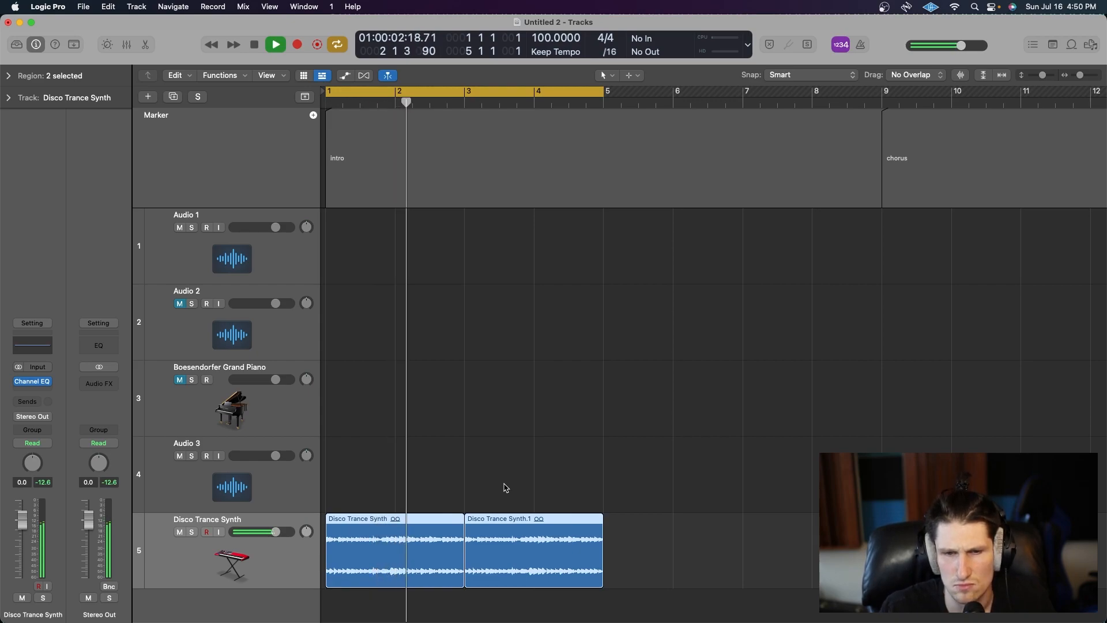
key(super+Right)
key(super+Left)
key(space)
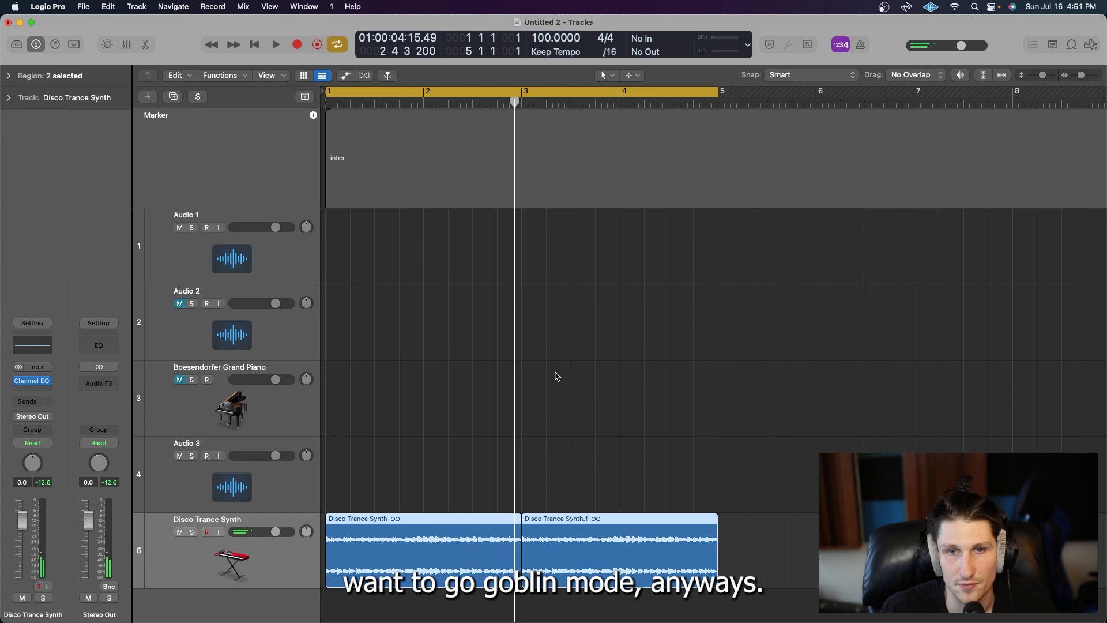
Step: Open the Channel EQ on the Disco Trance Synth track and turn on its low cut and high cut bands
click(35, 383)
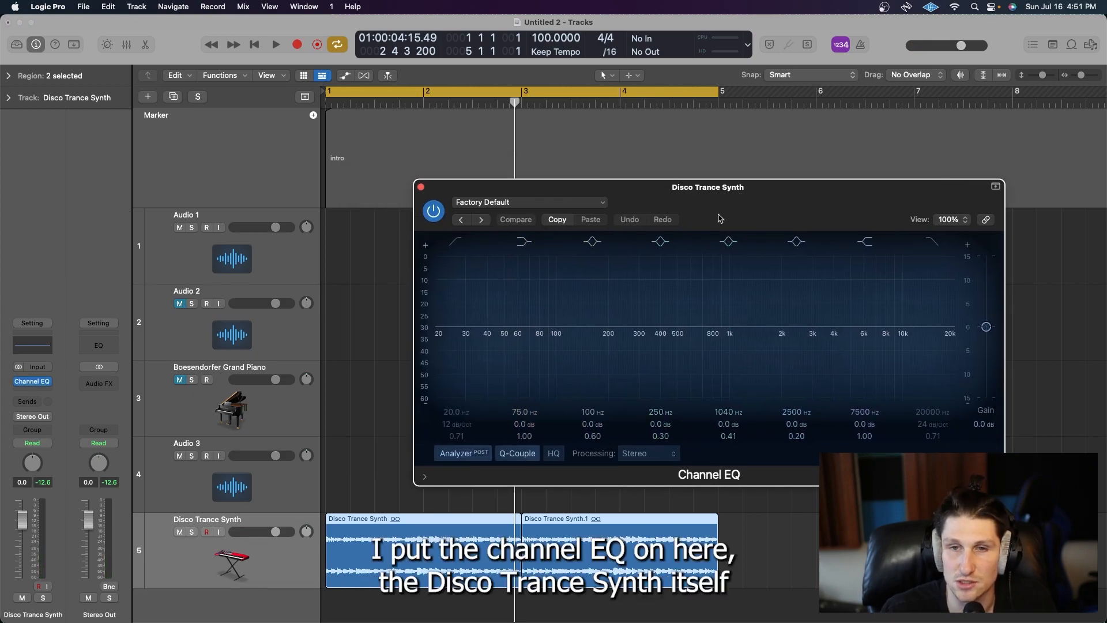
click(467, 243)
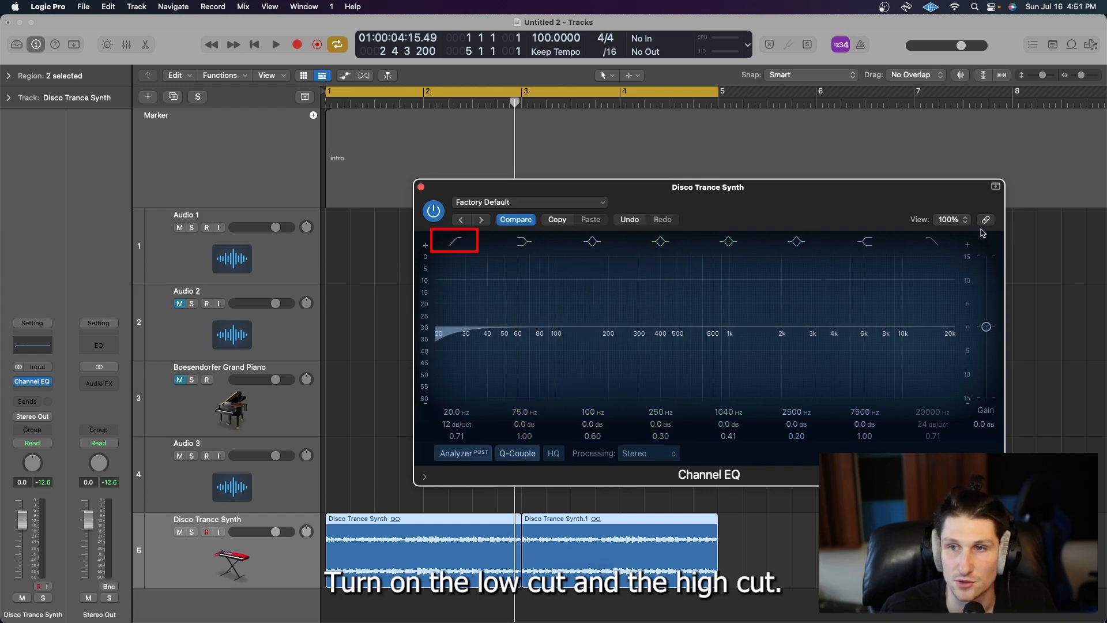
click(933, 242)
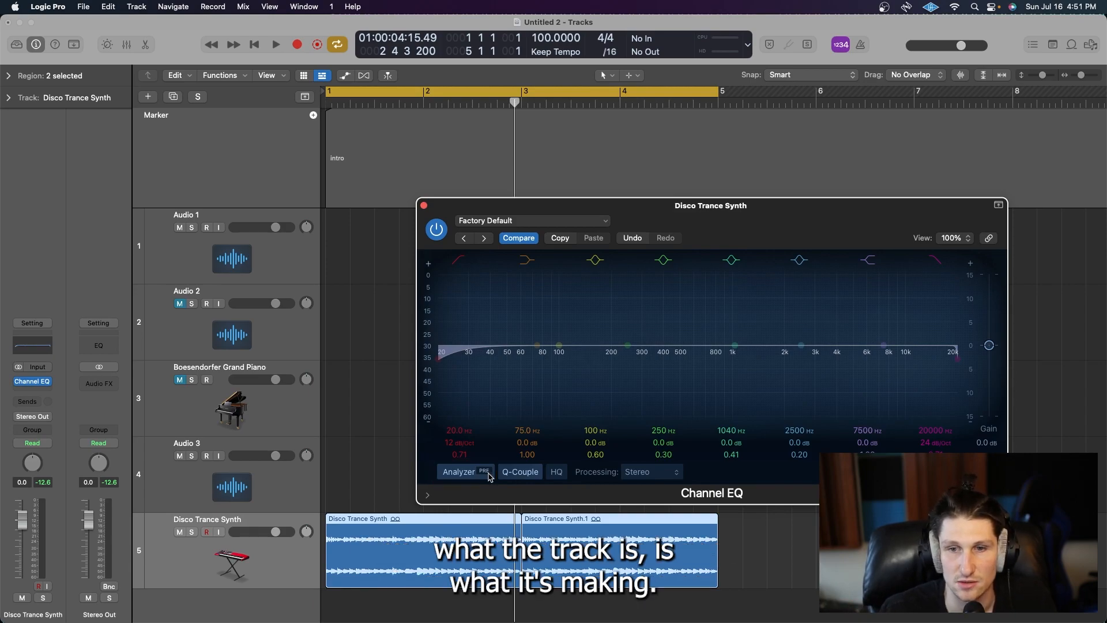
Step: Play the Disco Trance Synth regions and compare the spectrum with the Channel EQ analyzer set to post EQ and to pre EQ
key(space)
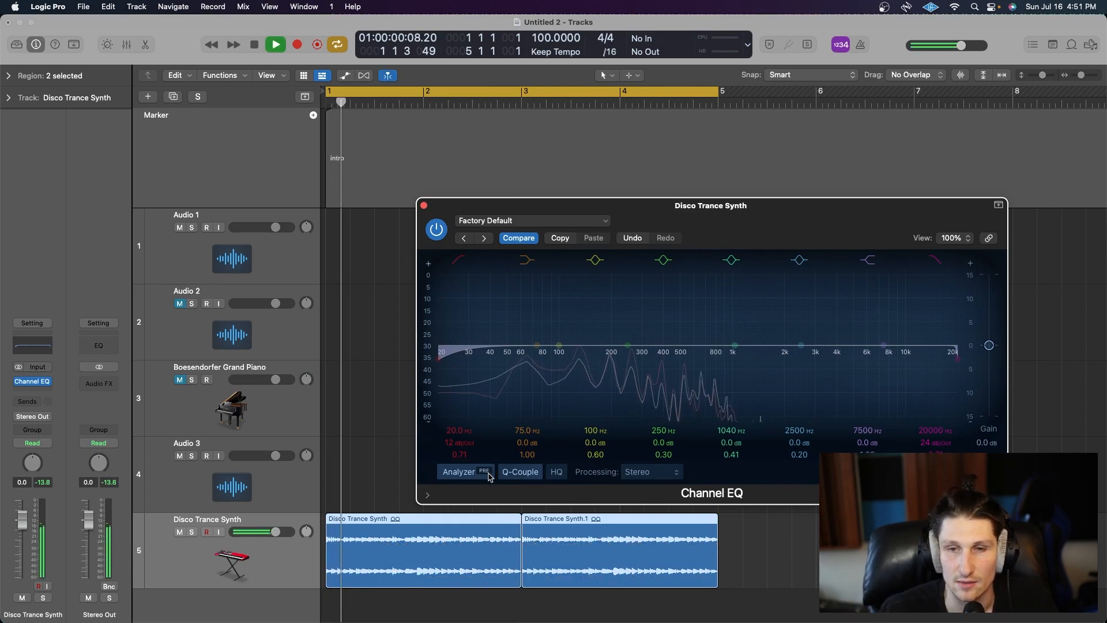
key(space)
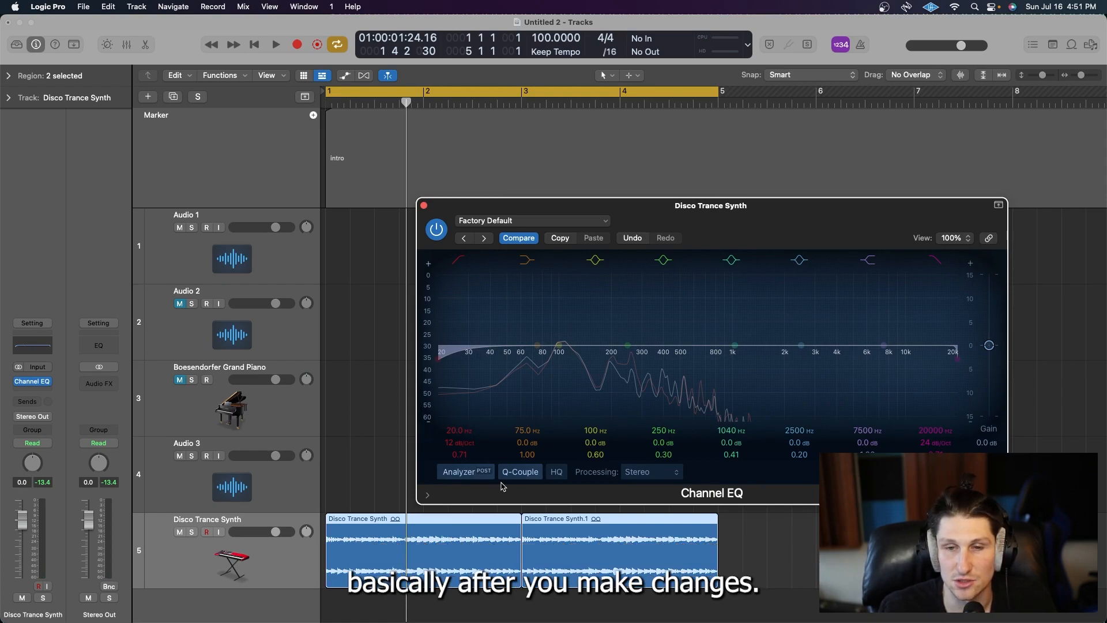
click(483, 472)
key(space)
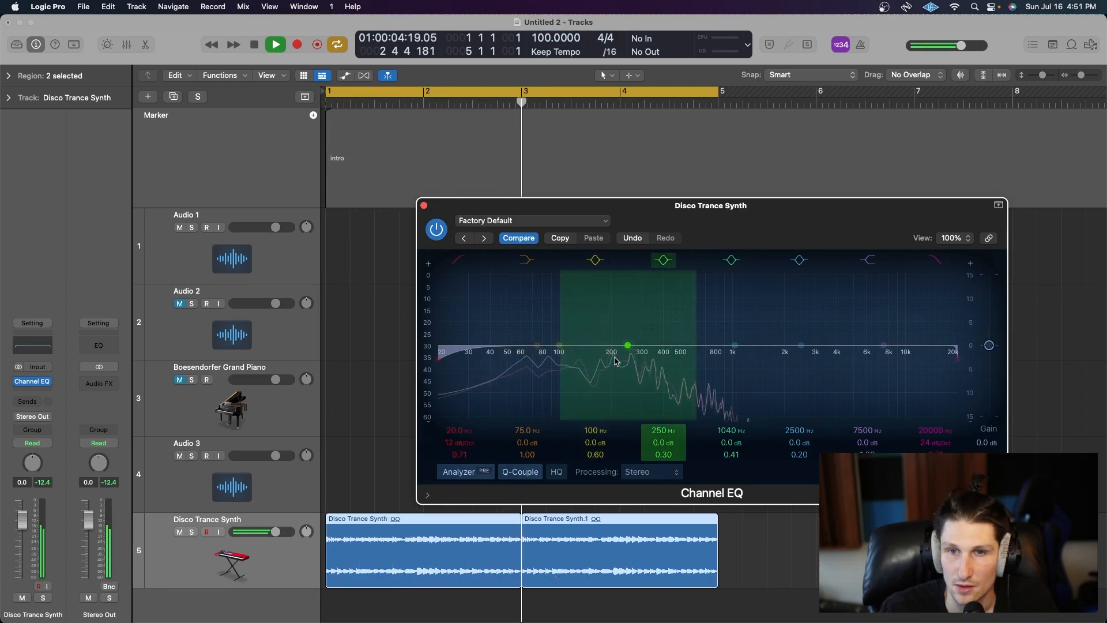
key(space)
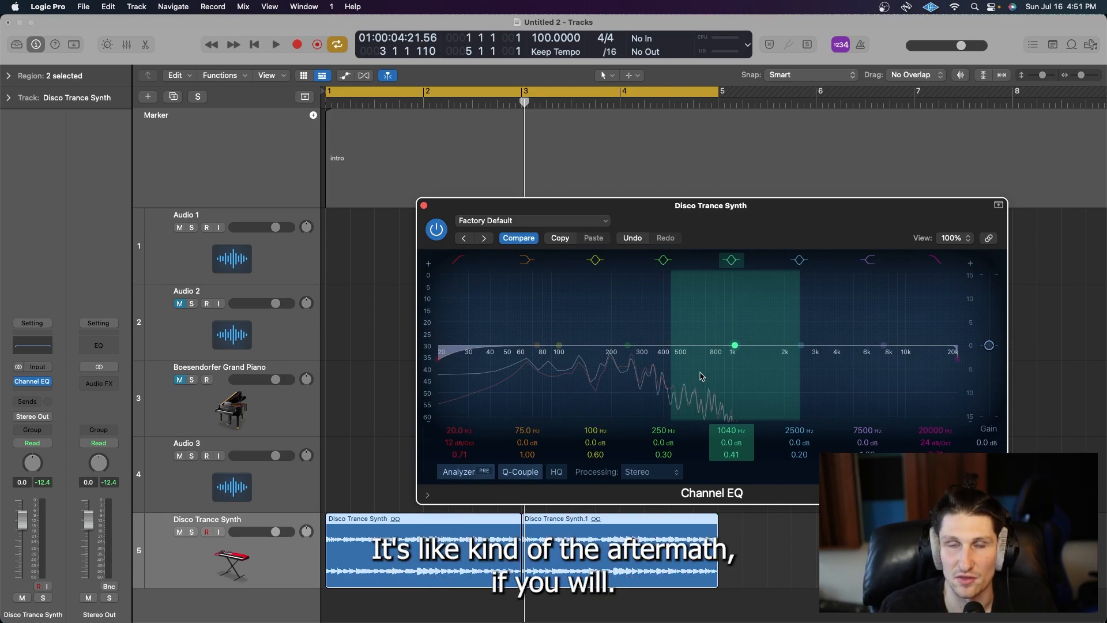
key(space)
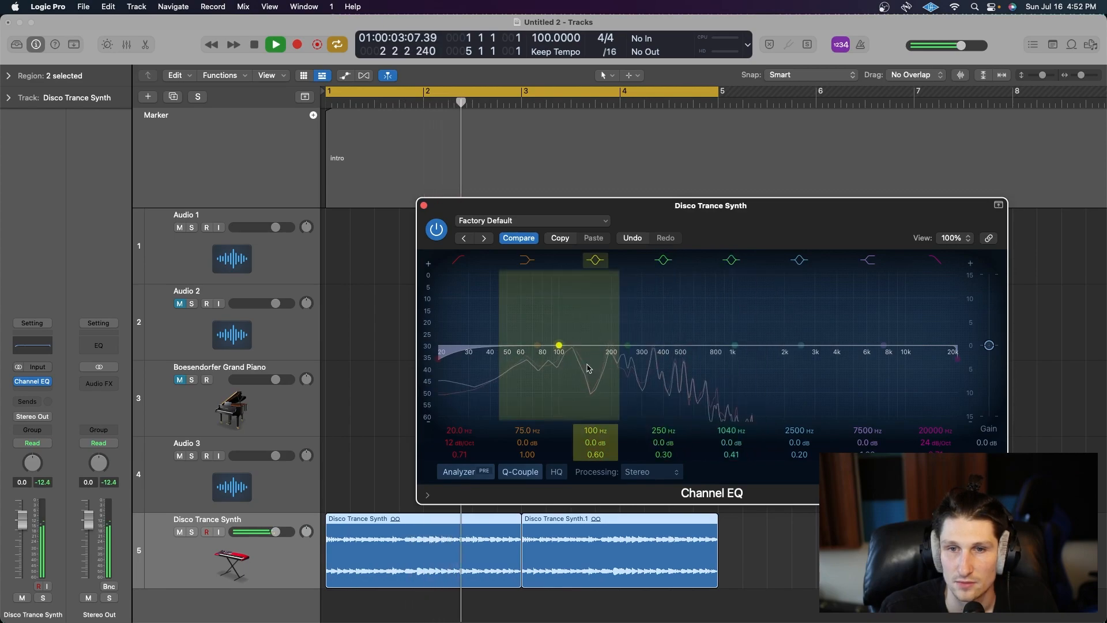
key(space)
Step: Reshape the 250 Hz band into a narrow +7.9 dB peak at 740 Hz with a Q of 8.60, auditioning it during playback
drag(628, 346, 699, 367)
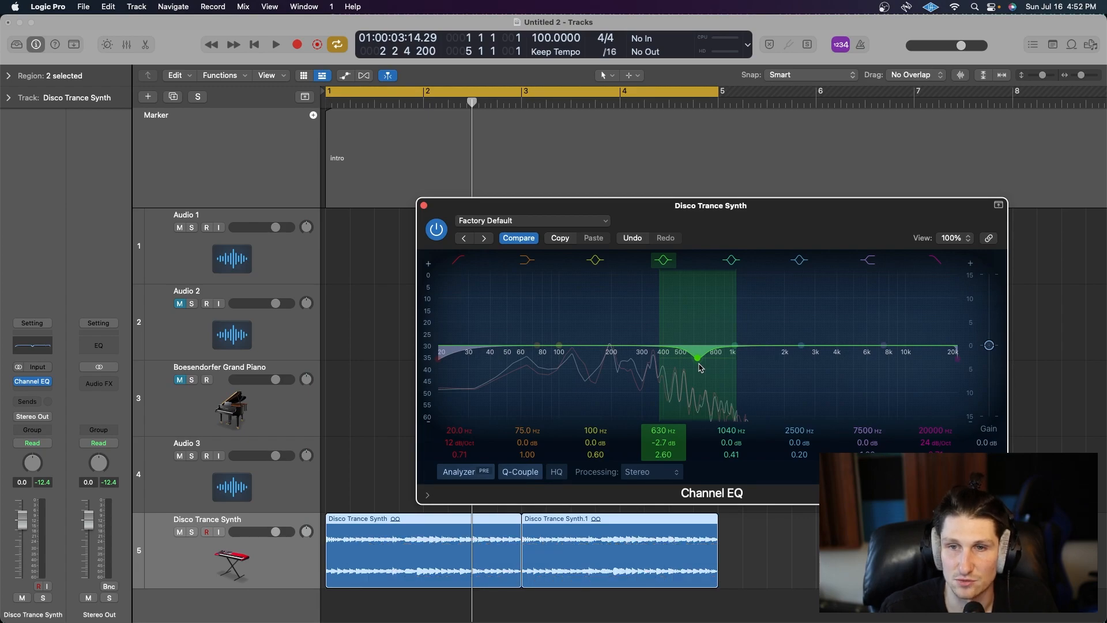
key(space)
drag(699, 367, 711, 305)
scroll(730, 313, up, 10)
key(space)
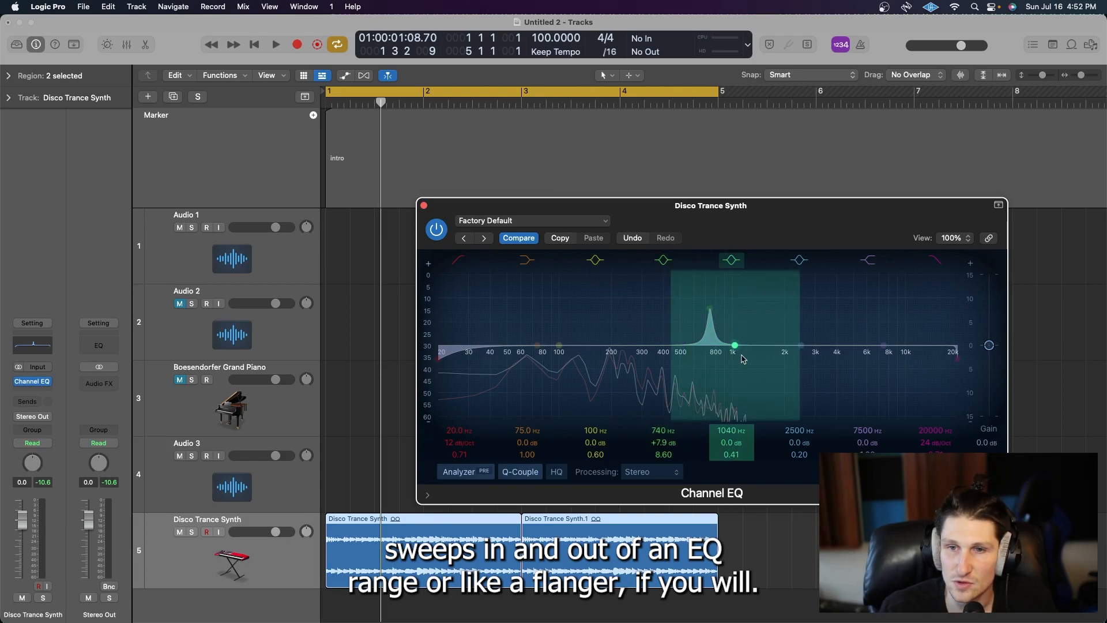
Step: Turn the 1040 Hz band into a narrow +8.2 dB peak at 464 Hz, audition it, and reset both peaks to their defaults
drag(738, 349, 676, 302)
key(space)
key(space)
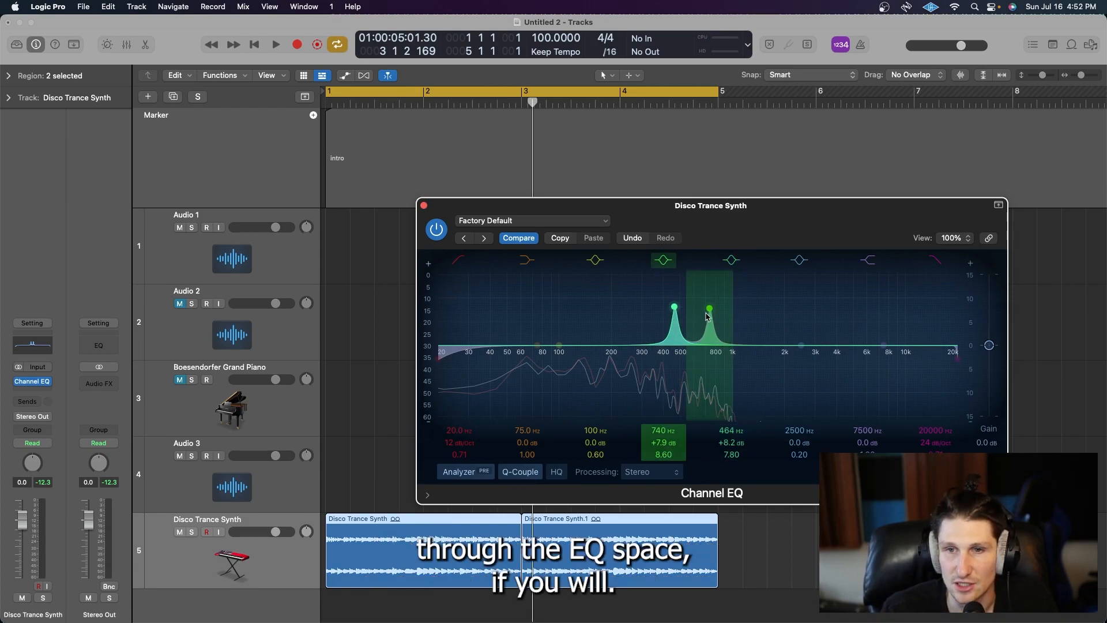
alt+click(706, 313)
alt+click(674, 314)
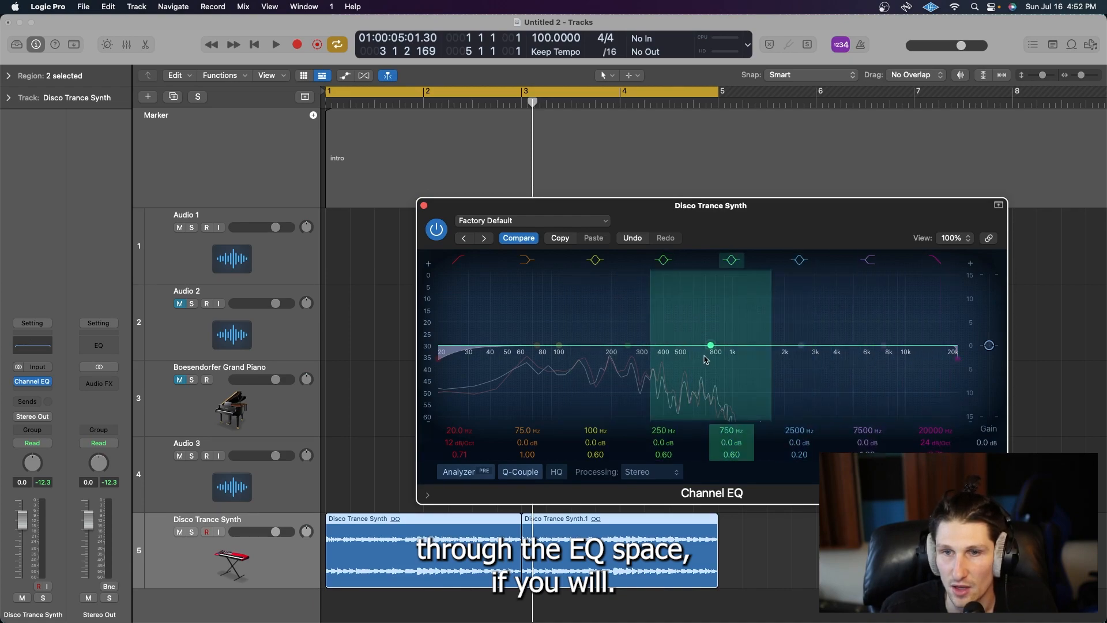
Step: Try a -9.3 dB cut at 1200 Hz with the 750 Hz band, narrow its Q to 6.20, and reset the band
drag(711, 346, 747, 395)
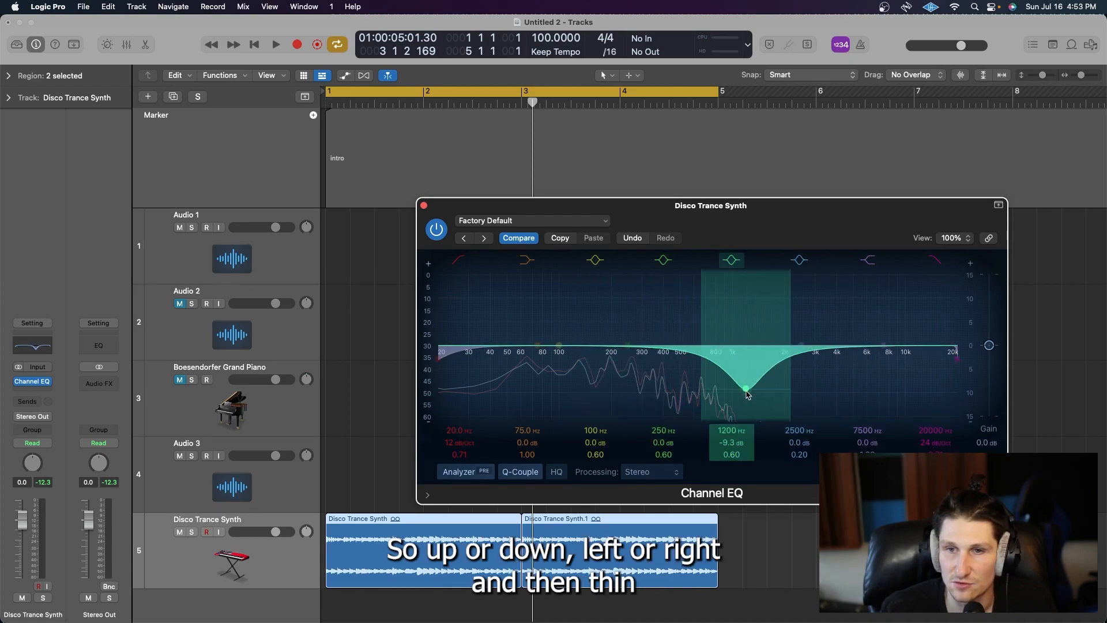
scroll(745, 390, down, 5)
scroll(745, 389, up, 10)
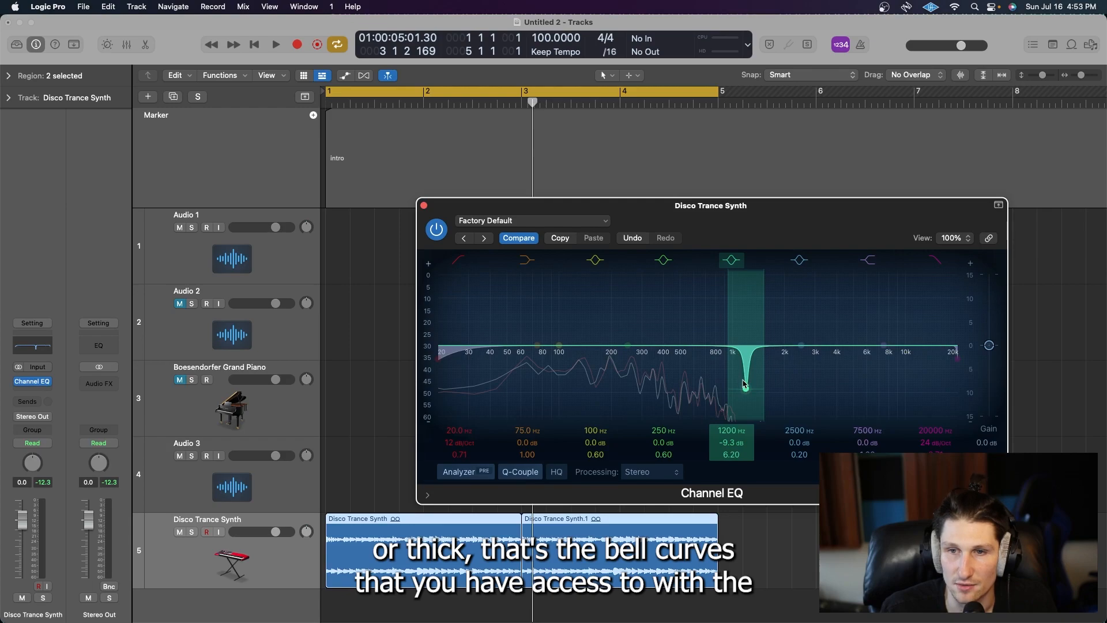
alt+click(746, 386)
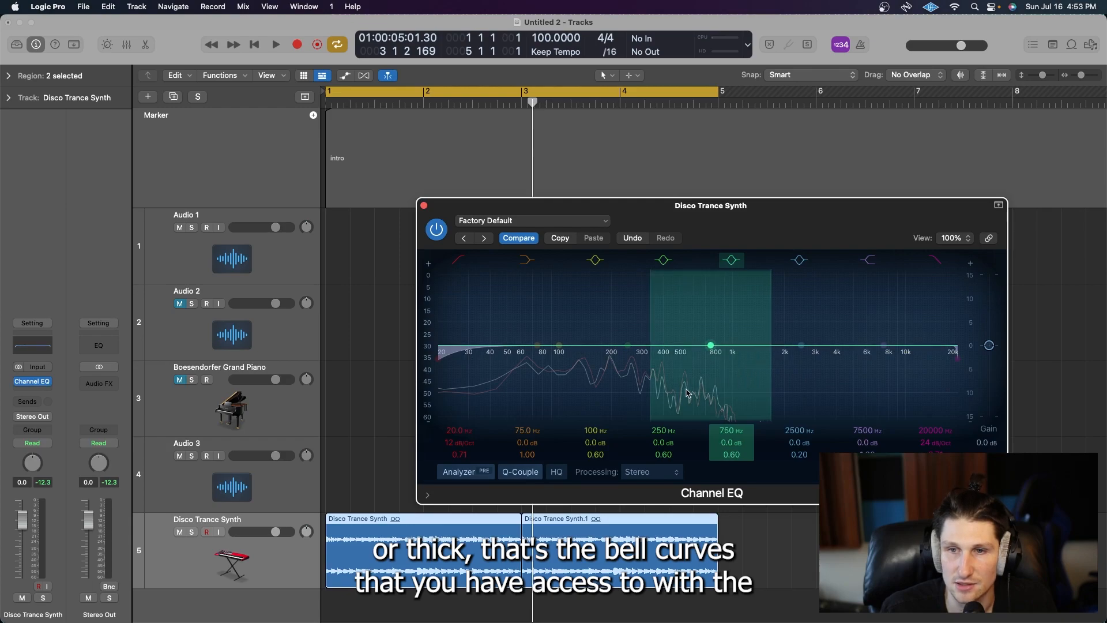
Step: Close the Channel EQ window and browse the EQ plug-in choices for the Disco Trance Synth track's insert slot
click(424, 206)
ctrl+alt+click(339, 419)
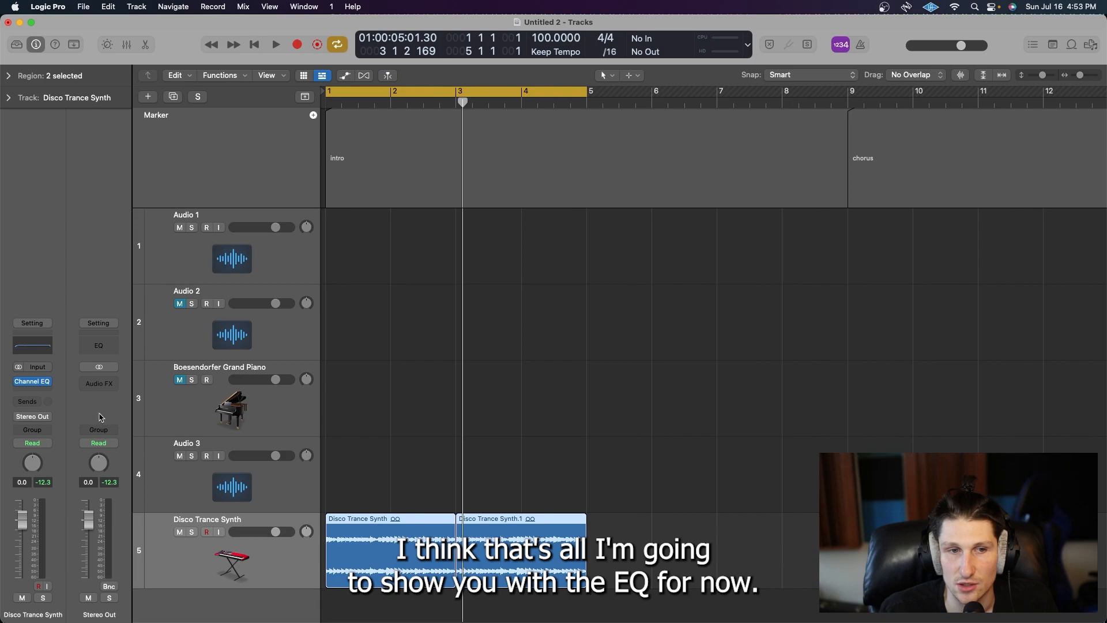
click(53, 382)
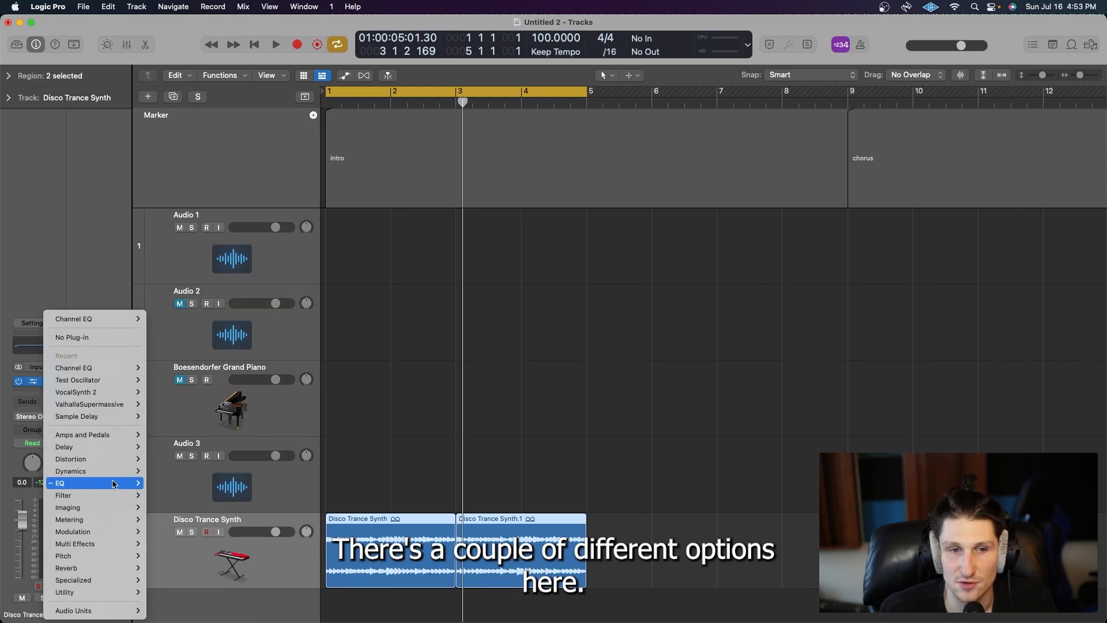
mouse_move(115, 483)
mouse_move(219, 25)
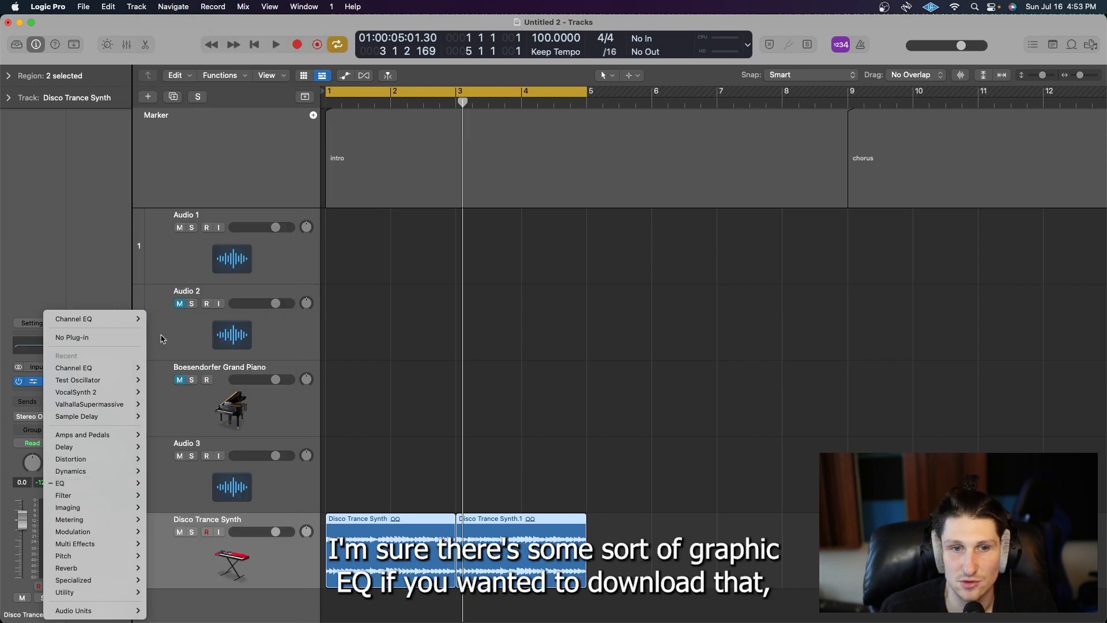
click(470, 398)
scroll(538, 411, up, 3)
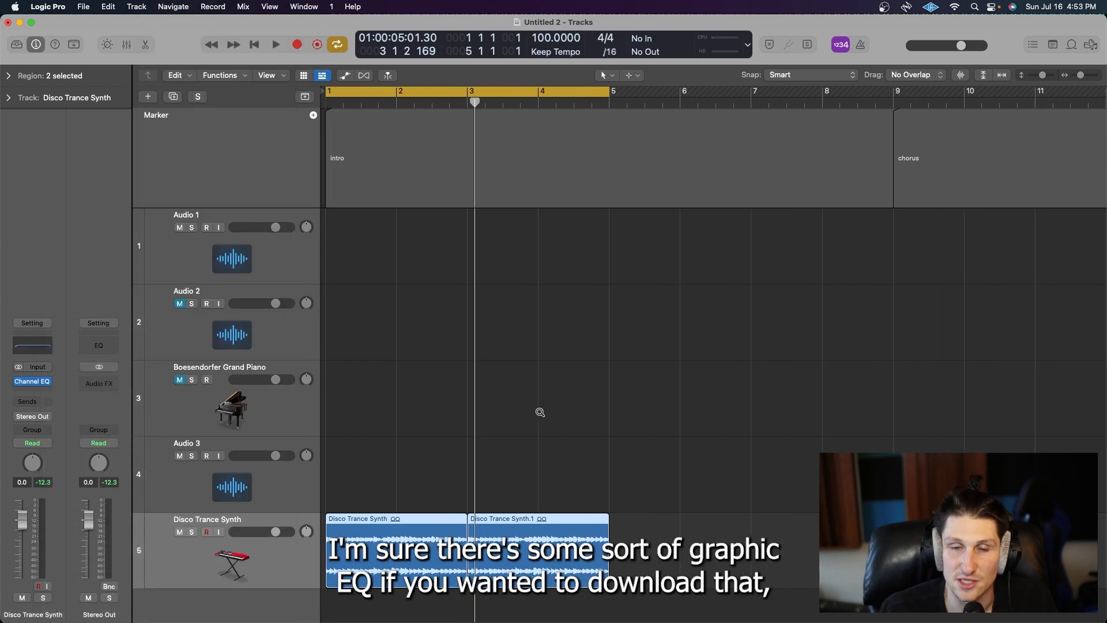
scroll(539, 412, up, 4)
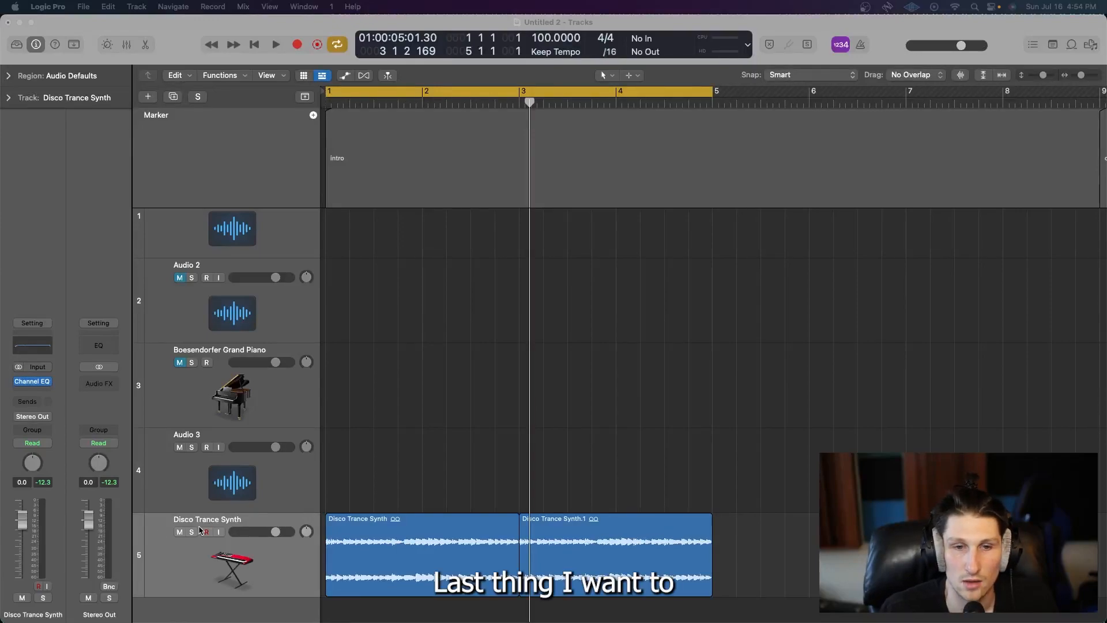
Step: Reopen and close the Disco Trance Synth track's Channel EQ, and select and unmute the Audio 2 track
click(30, 383)
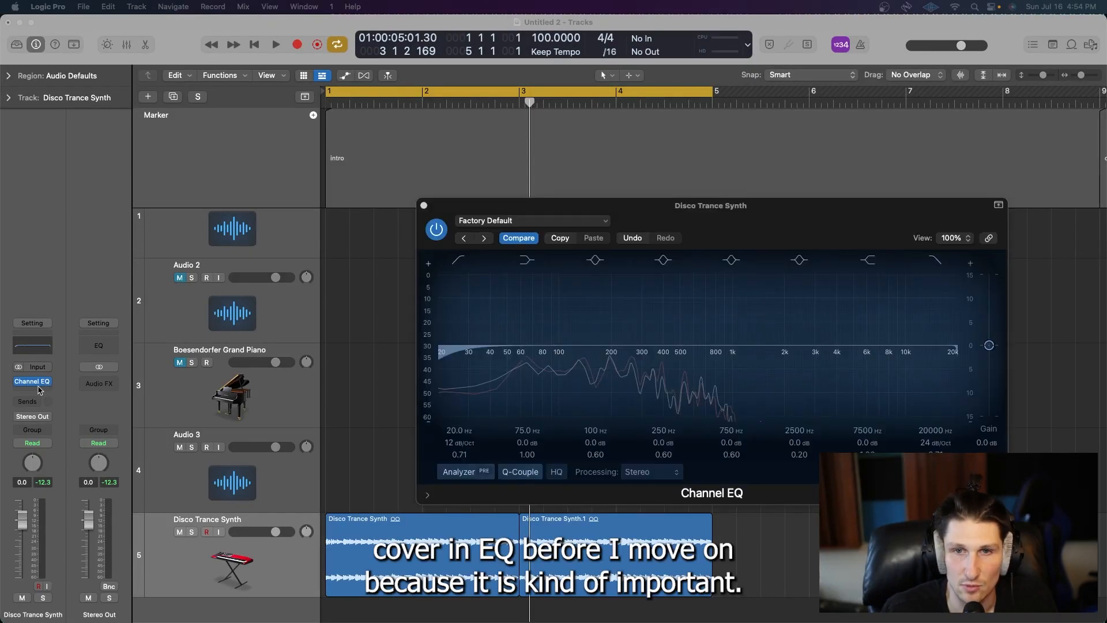
click(431, 208)
click(290, 315)
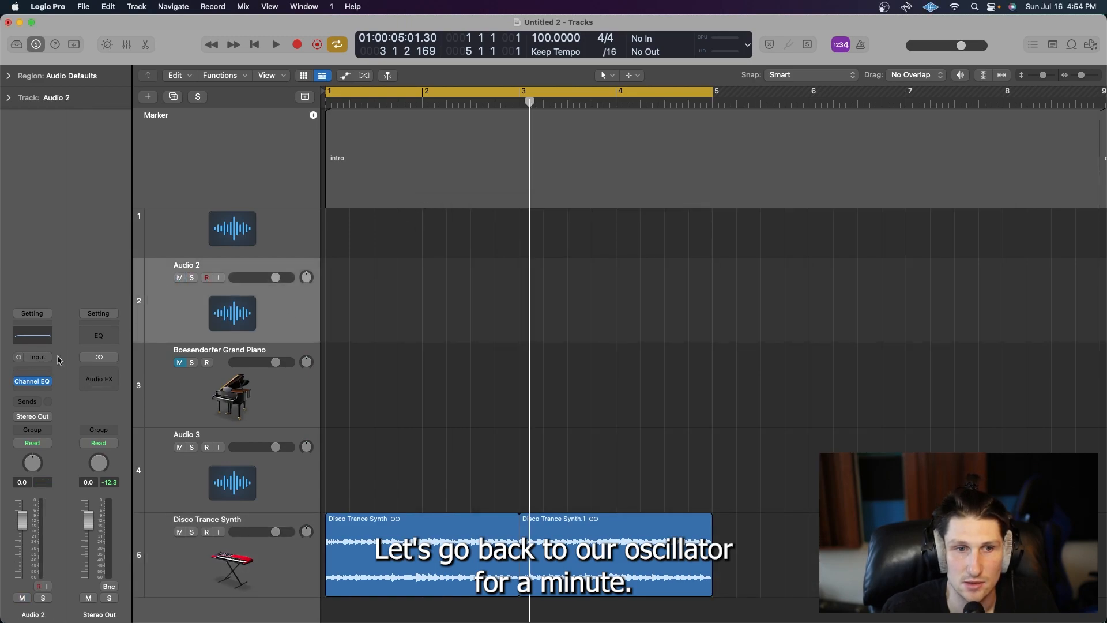
Step: Insert a Test Oscillator before the Channel EQ on Audio 2 and lower its level to -77 dB
click(35, 371)
click(708, 245)
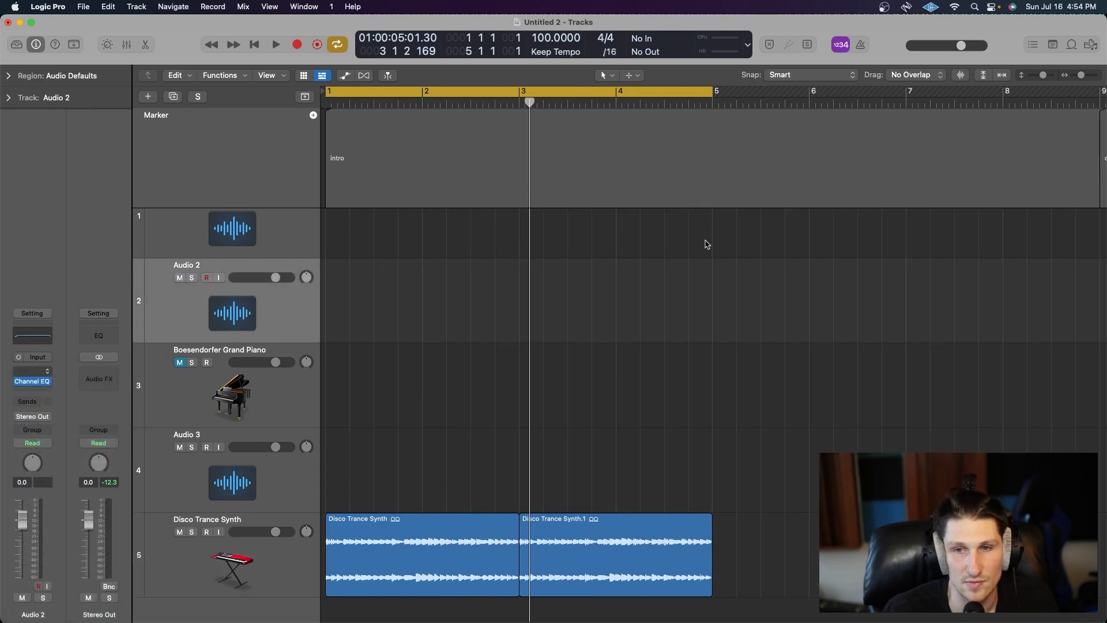
drag(646, 285, 650, 403)
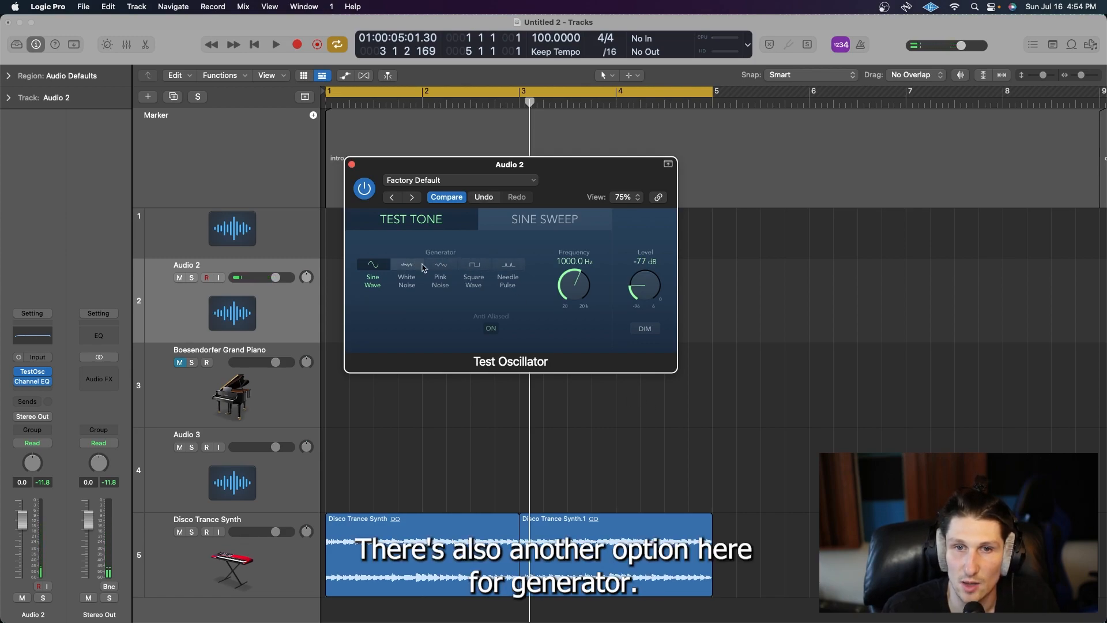
Step: View the Test Oscillator's Sine Sweep options, return to Test Tone mode and set the generator to White Noise
click(522, 219)
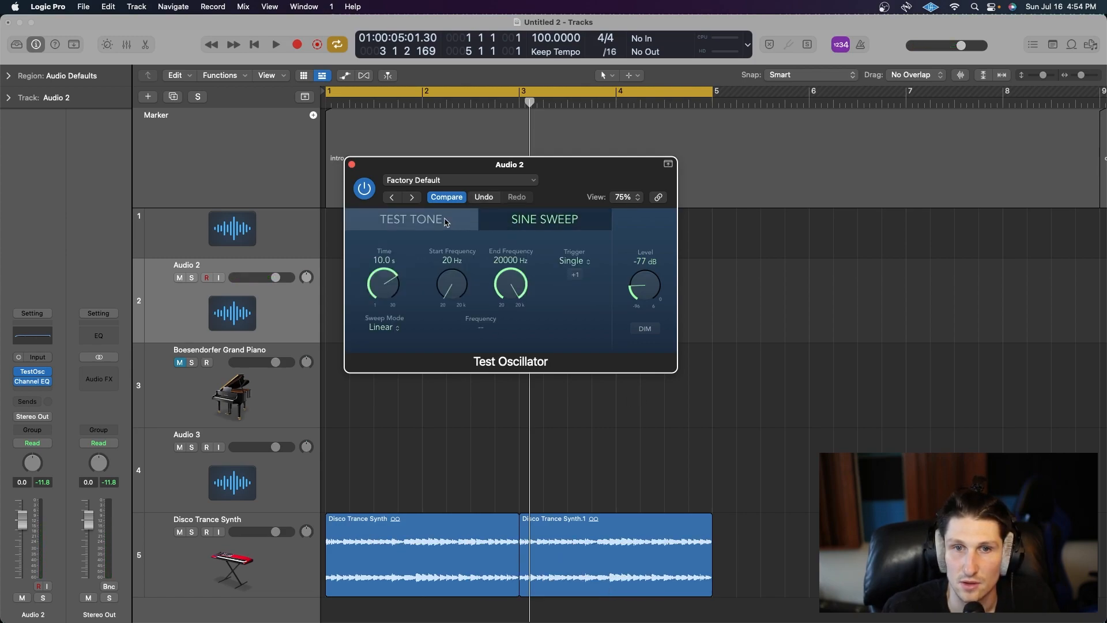
click(444, 222)
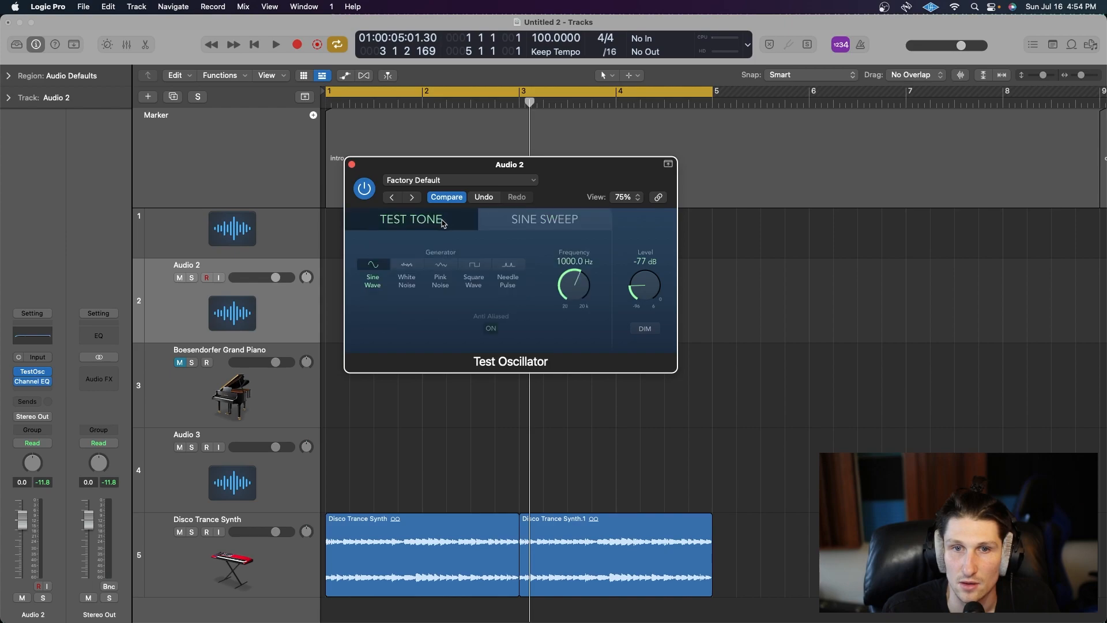
click(407, 268)
key(space)
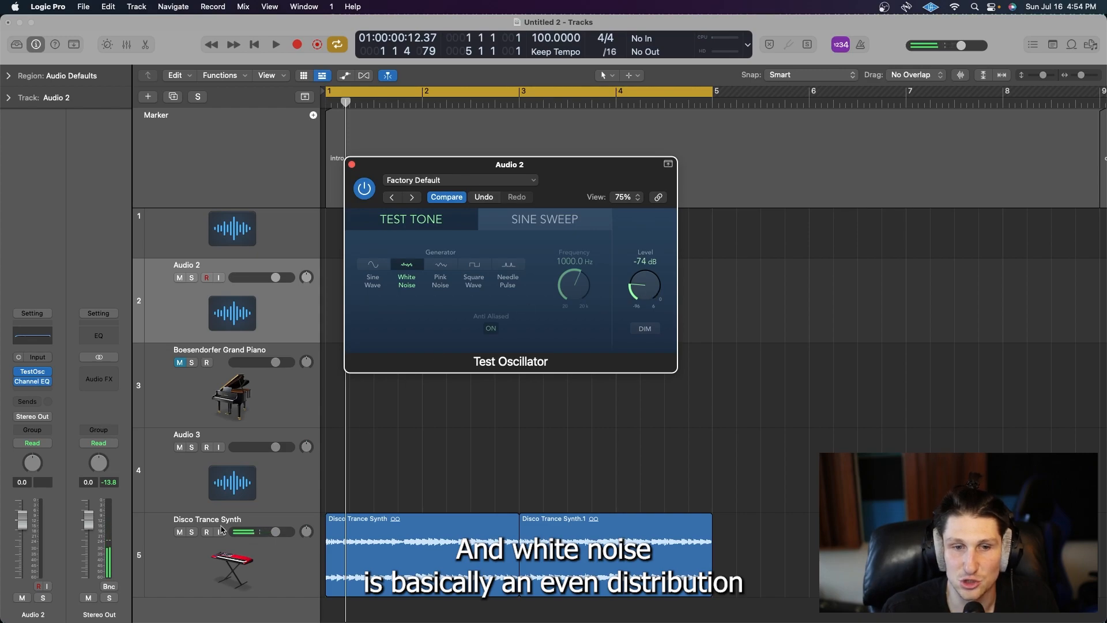
Step: Mute the Disco Trance Synth track, audition the white noise at -25 dB and lower its level to -78 dB
click(180, 531)
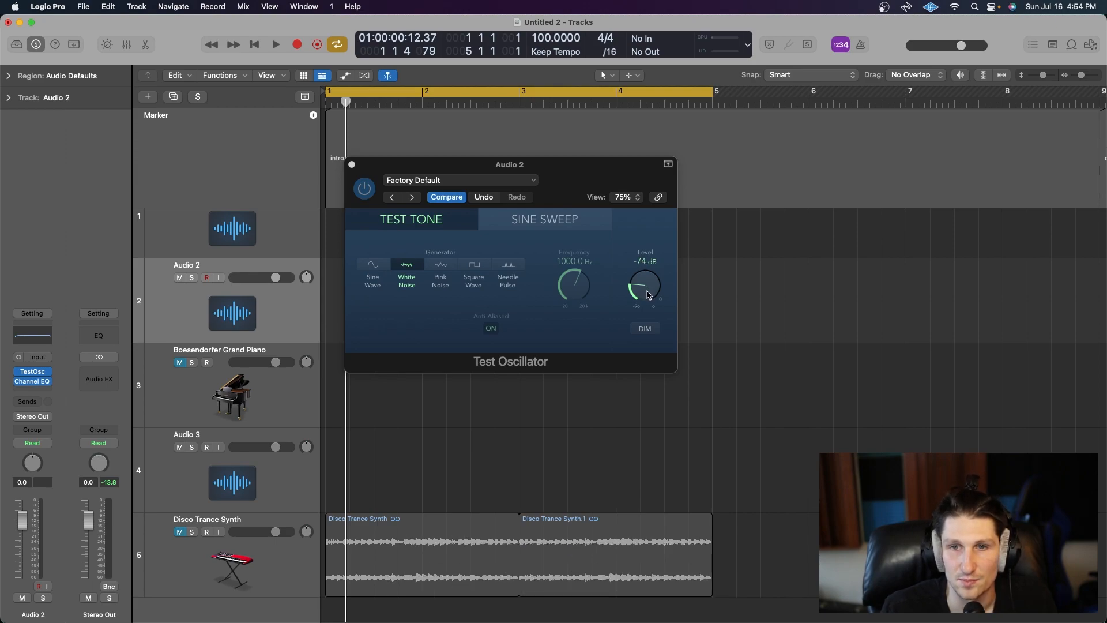
drag(647, 293, 637, 211)
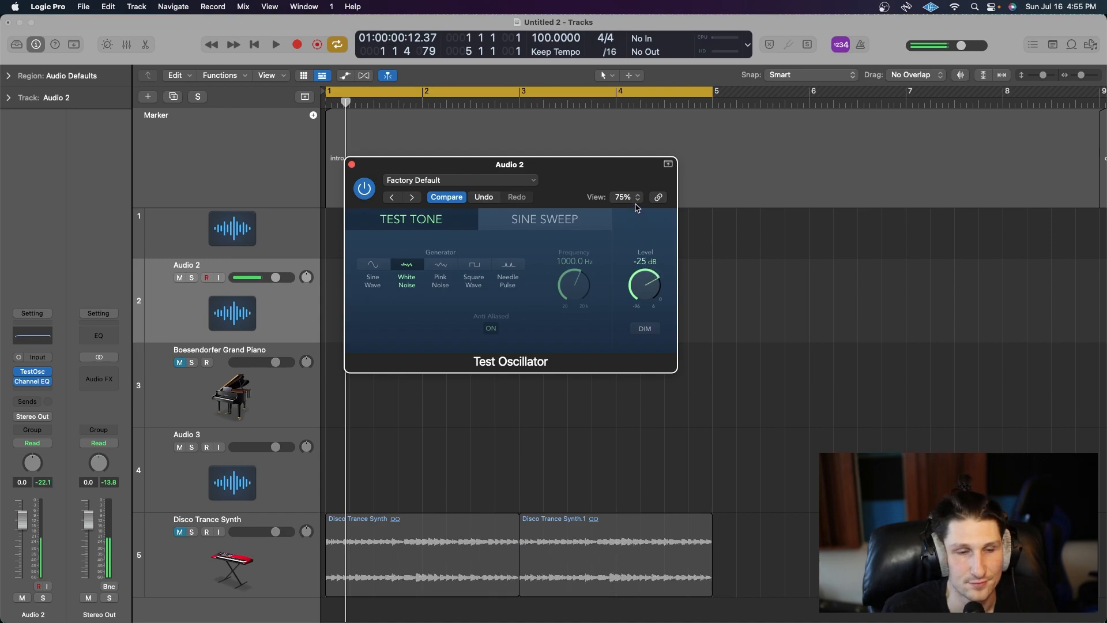
drag(636, 202, 634, 293)
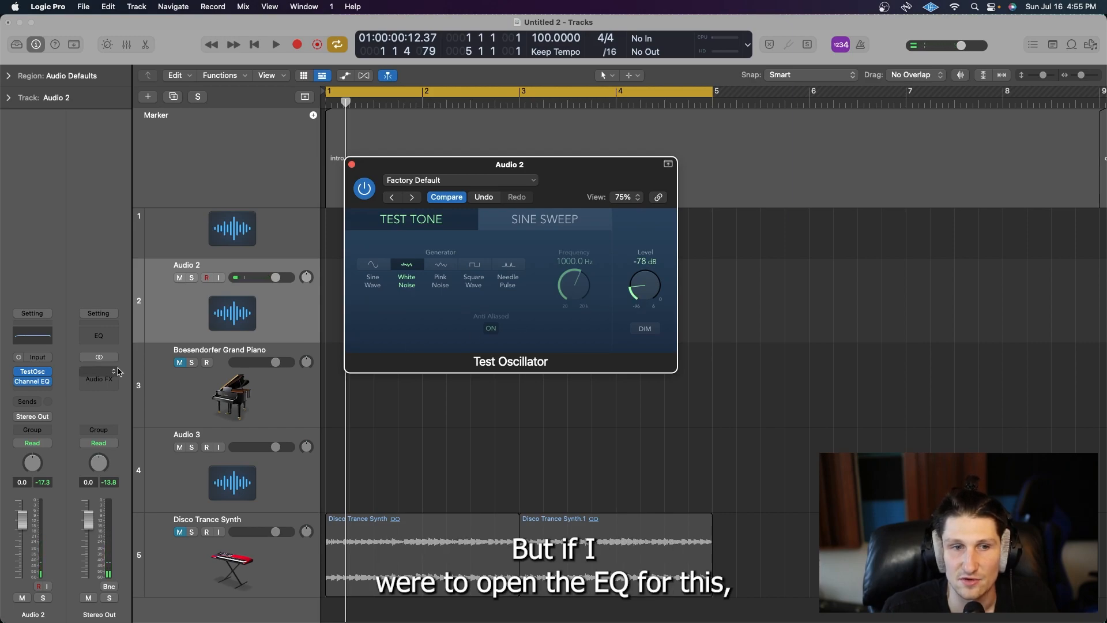
Step: Open Audio 2's Channel EQ, move its window clear of the oscillator controls and raise the white noise level to -38 dB
click(33, 381)
drag(629, 226, 794, 332)
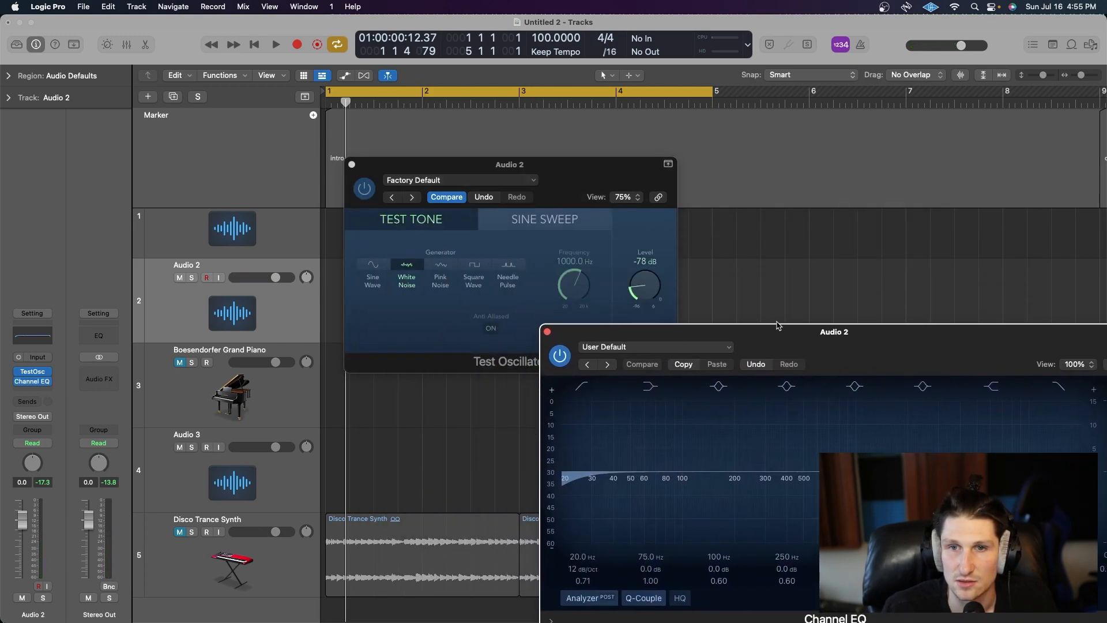
drag(651, 294, 652, 235)
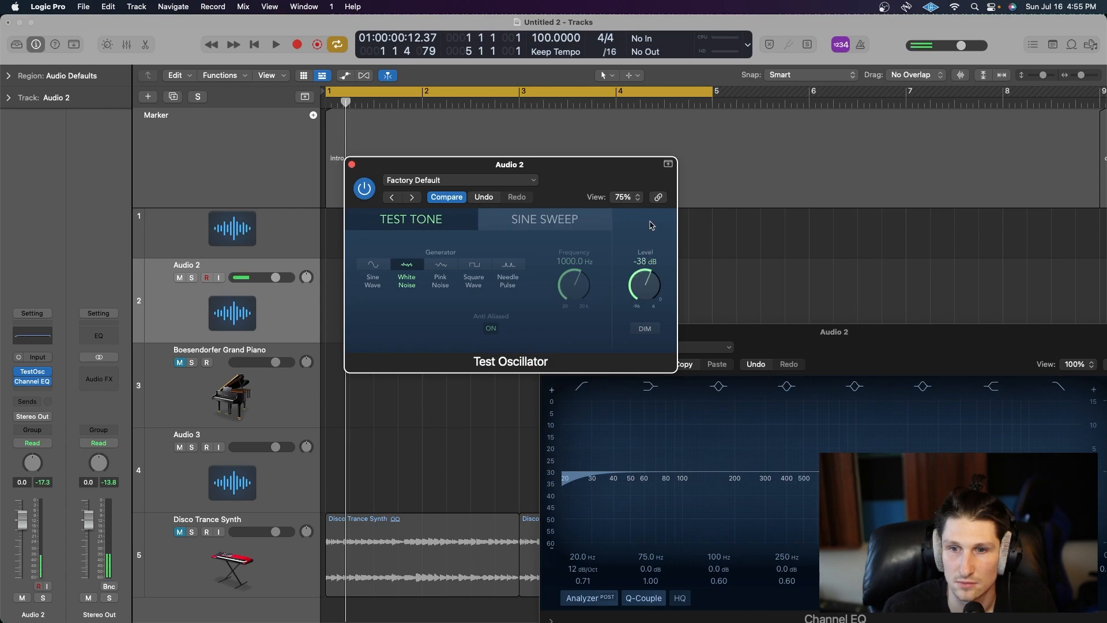
drag(884, 343, 829, 299)
Step: With Audio 2 temporarily muted, set the Test Oscillator level to -14 dB and the track volume to -16.6 dB
click(179, 278)
drag(642, 278, 650, 246)
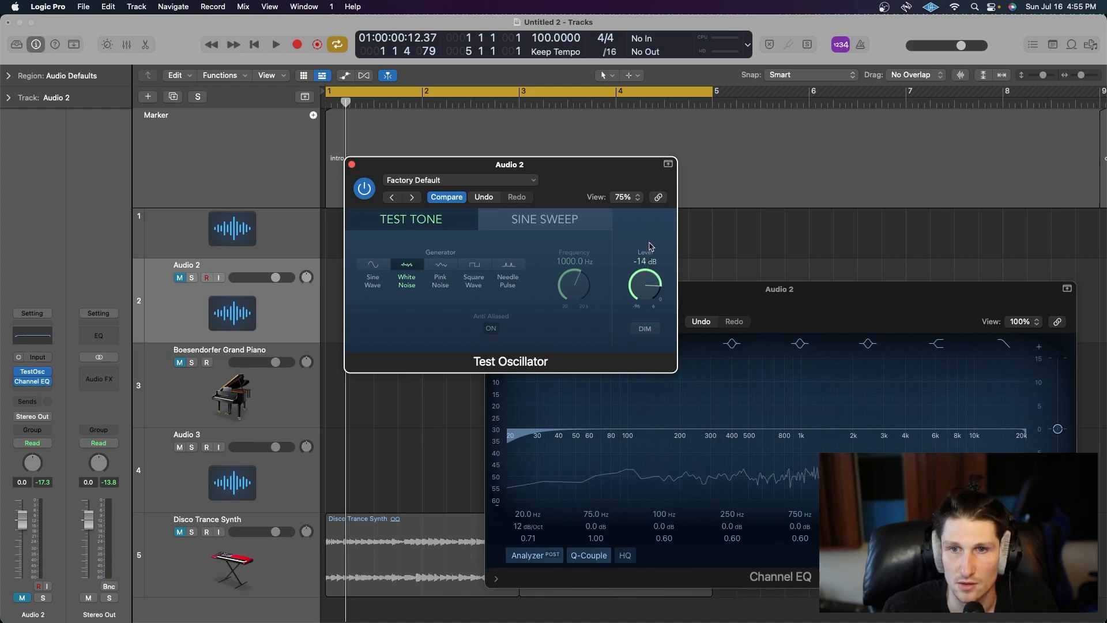
drag(276, 277, 249, 280)
click(179, 278)
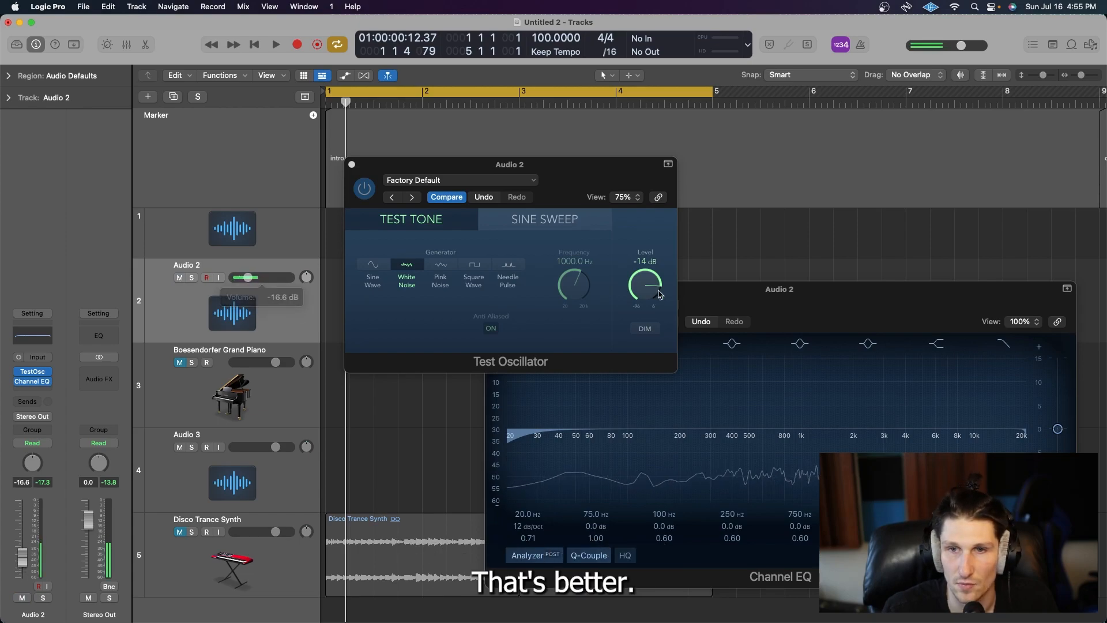
Step: Arrange the Test Oscillator and Channel EQ windows side by side and switch the generator to Pink Noise at -32 dB
drag(603, 167, 295, 149)
drag(884, 318, 774, 284)
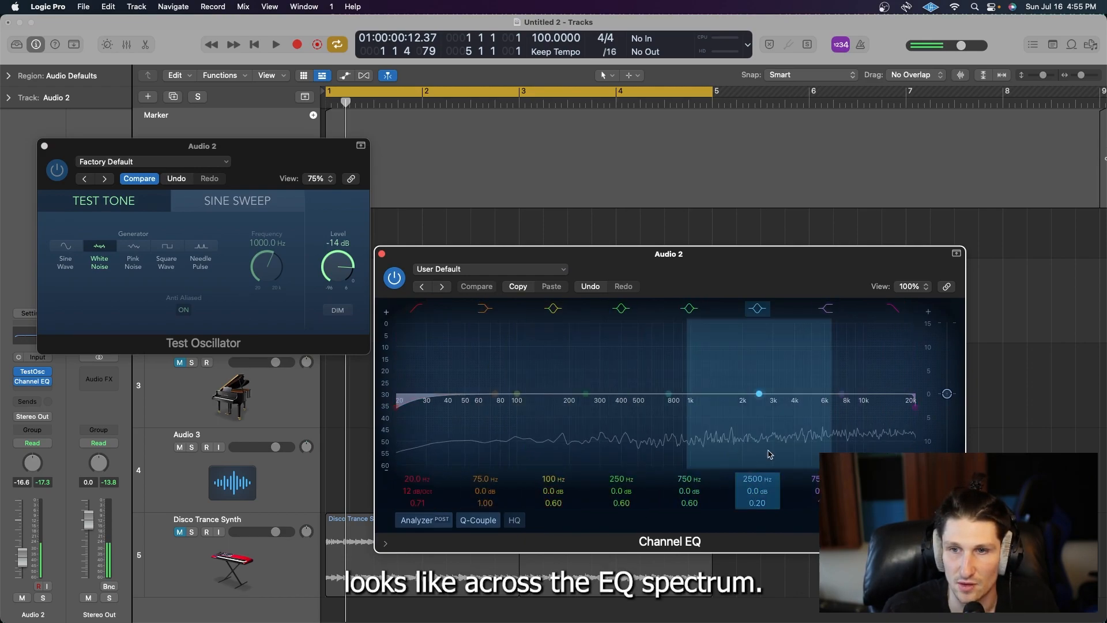
click(133, 250)
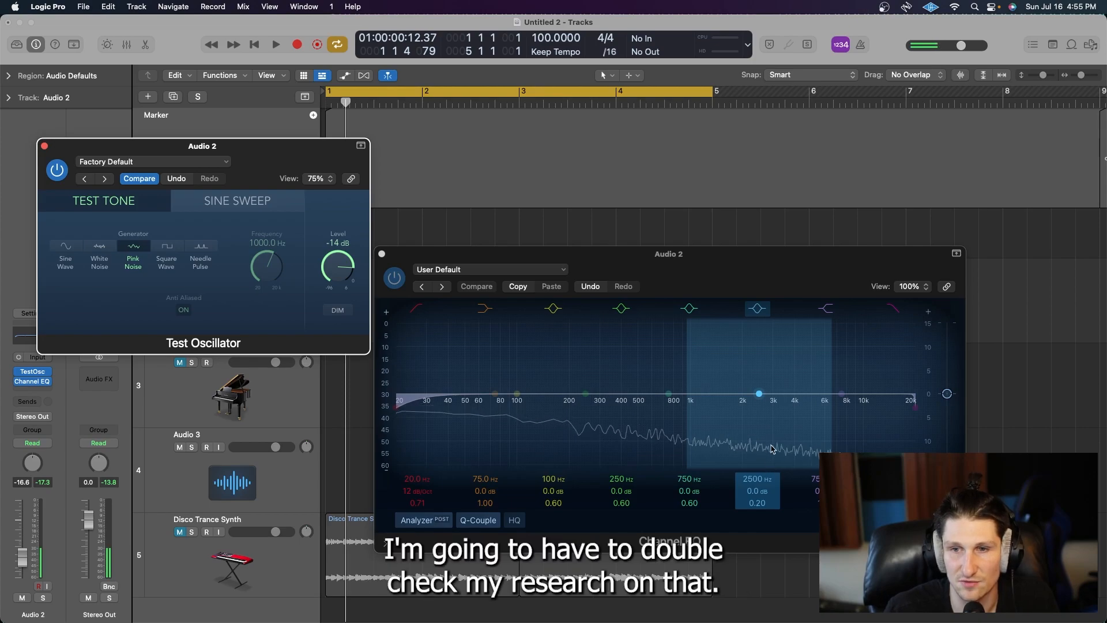
click(389, 276)
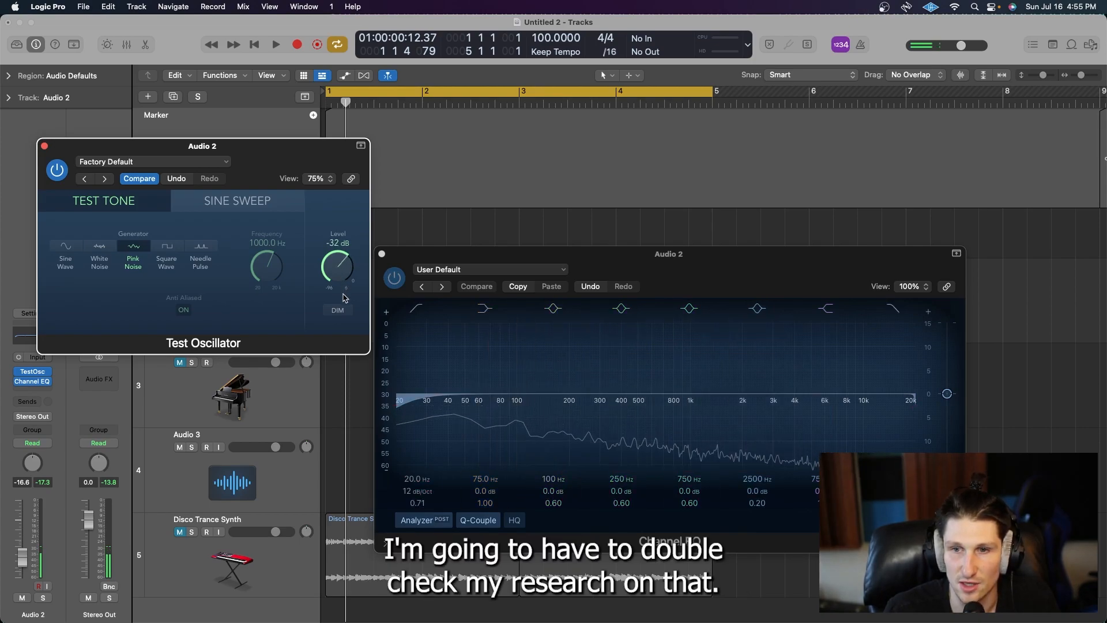
Step: Switch the Test Oscillator's generator to Square Wave and set its level to -23 dB
click(165, 249)
drag(338, 267, 339, 281)
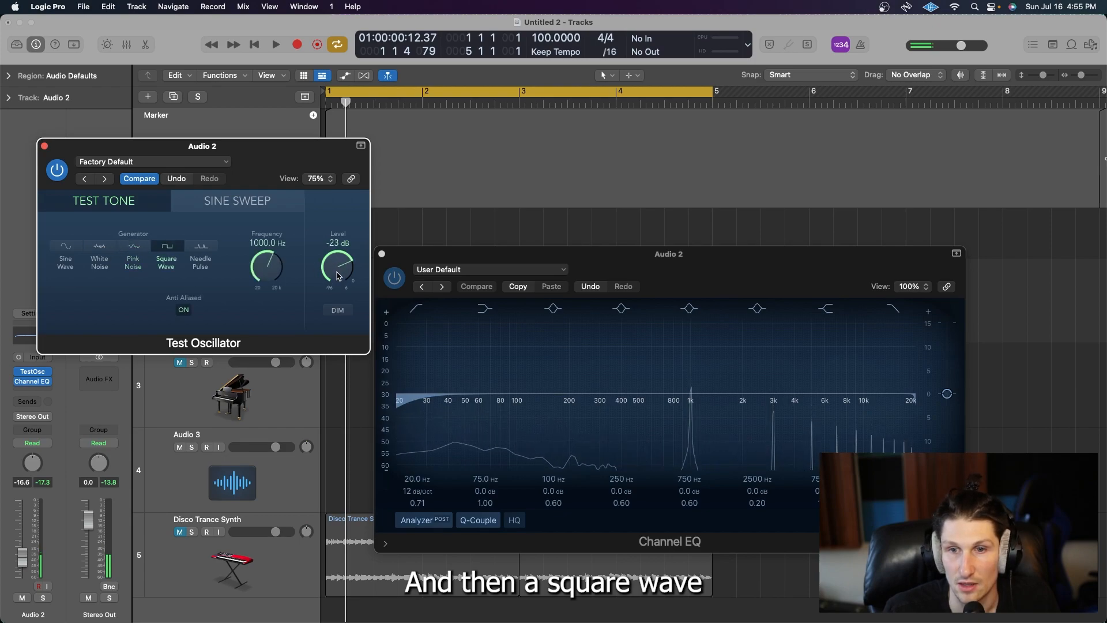
Step: Set the Test Oscillator's frequency to 90 Hz and level to -15 dB, comparing the sine wave with the square wave
drag(273, 271, 269, 333)
drag(338, 275, 349, 337)
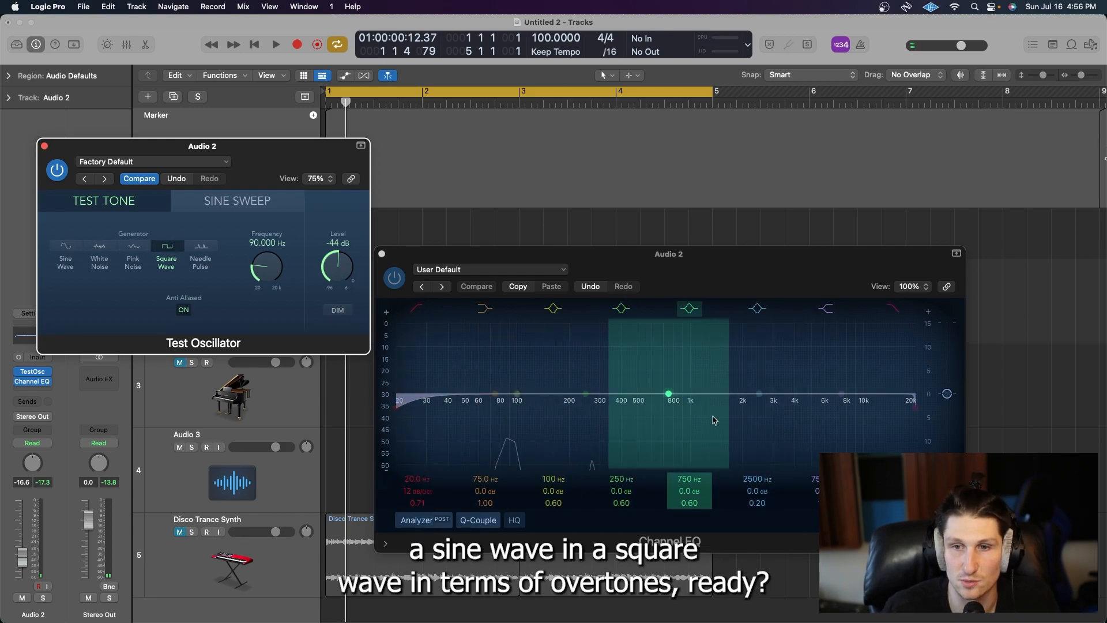
drag(343, 268, 345, 248)
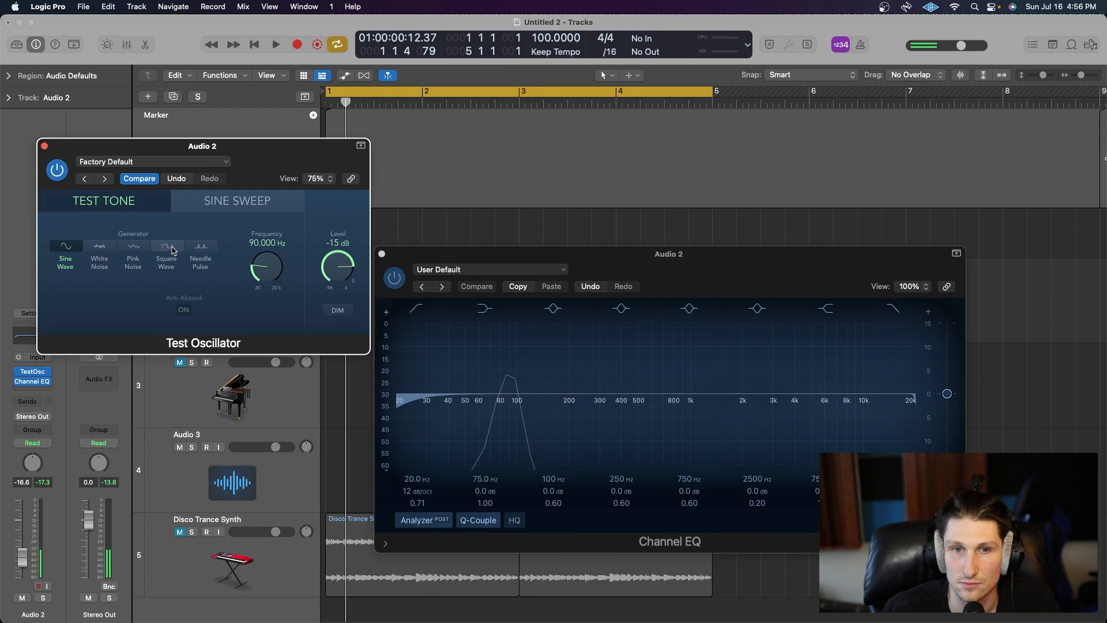
click(167, 247)
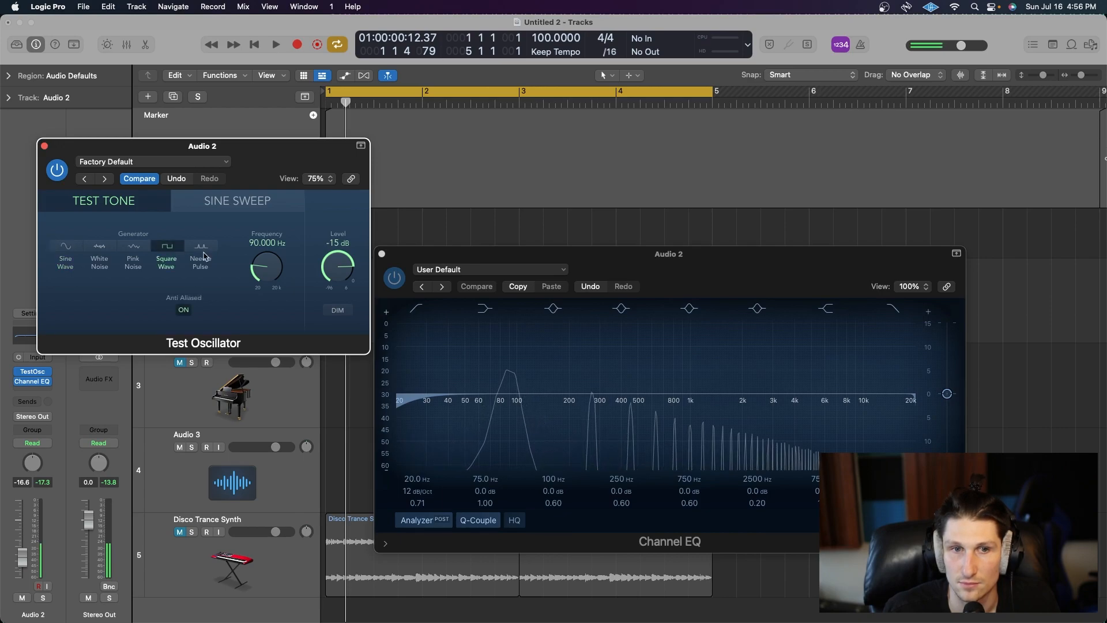
Step: Lower the oscillator level to -55 dB, switch the generator to Needle Pulse and reduce its level to -69 dB
drag(331, 267, 333, 332)
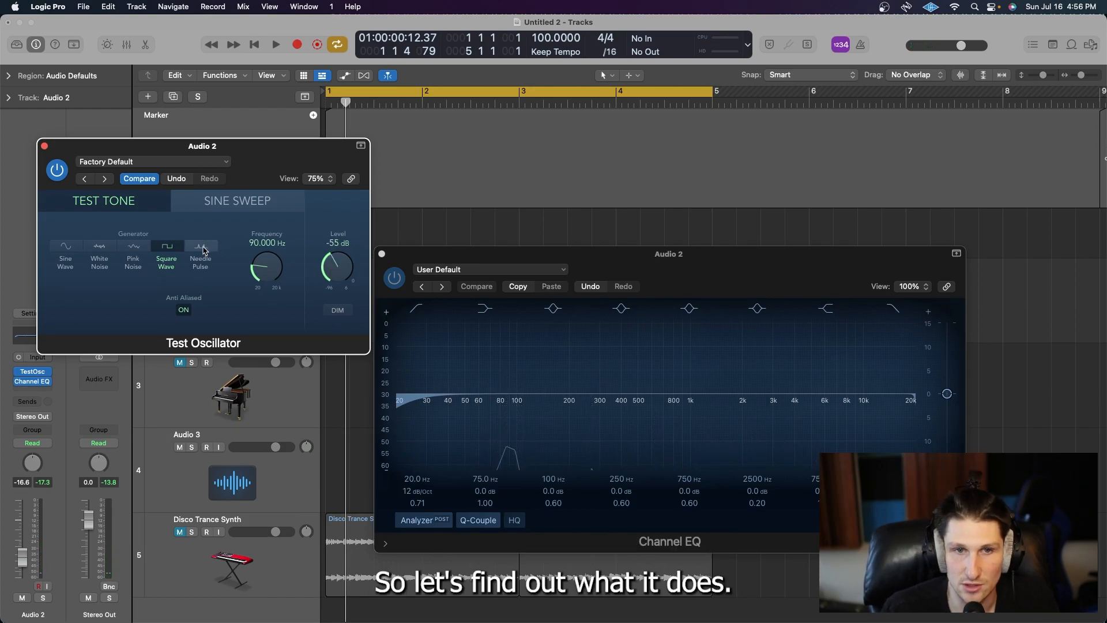
click(202, 250)
drag(342, 242, 341, 306)
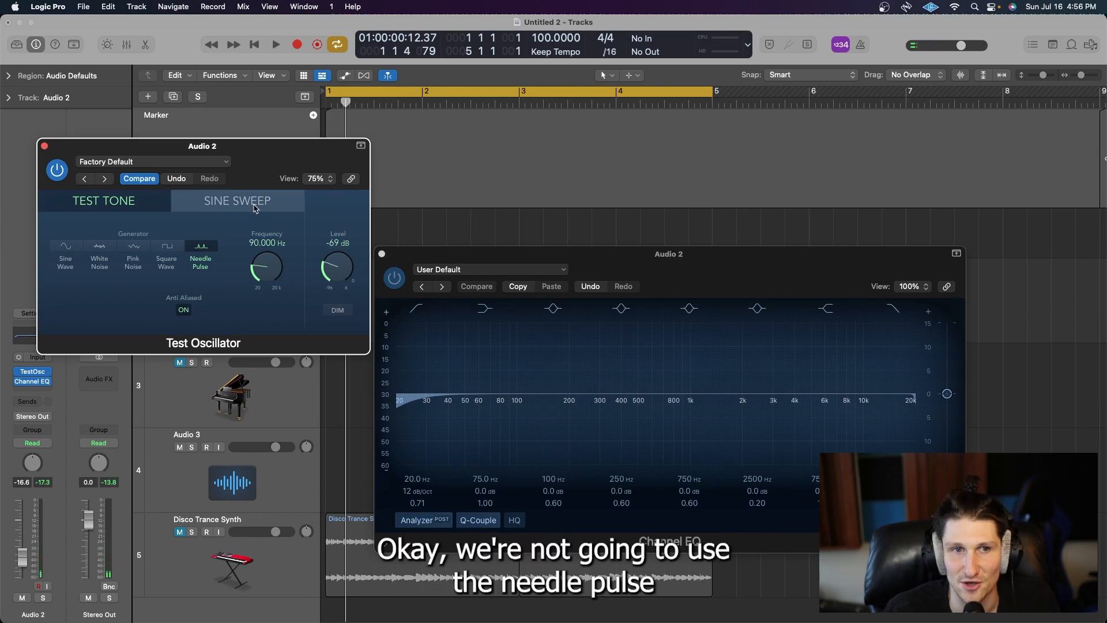
Step: Close the Channel EQ and Test Oscillator windows and remove the Test Oscillator from Audio 2
drag(412, 255, 432, 239)
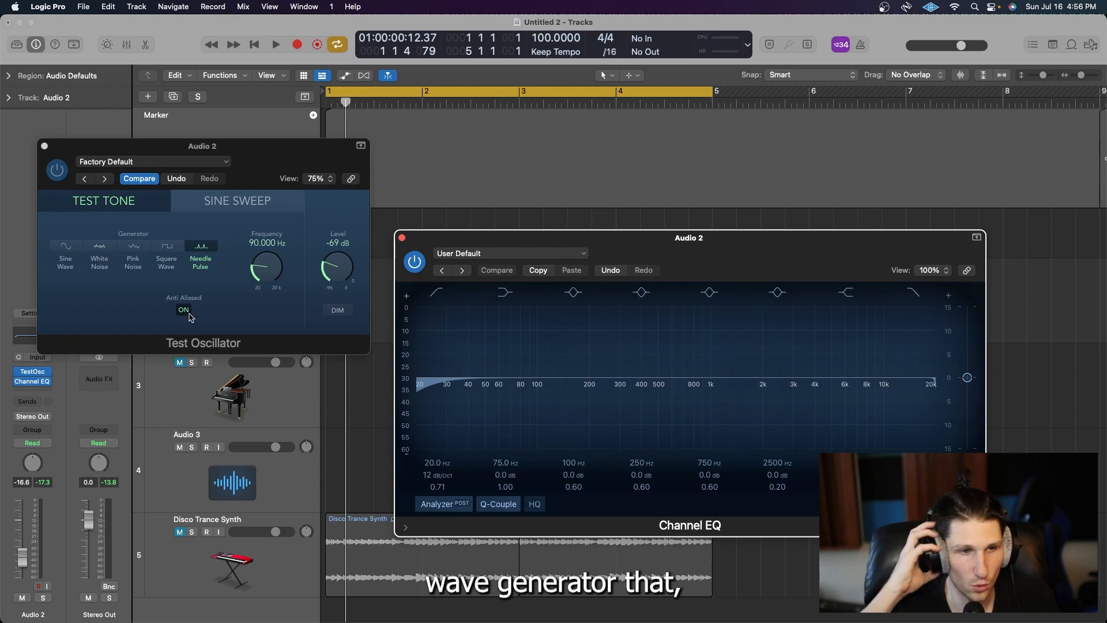
click(403, 239)
click(44, 146)
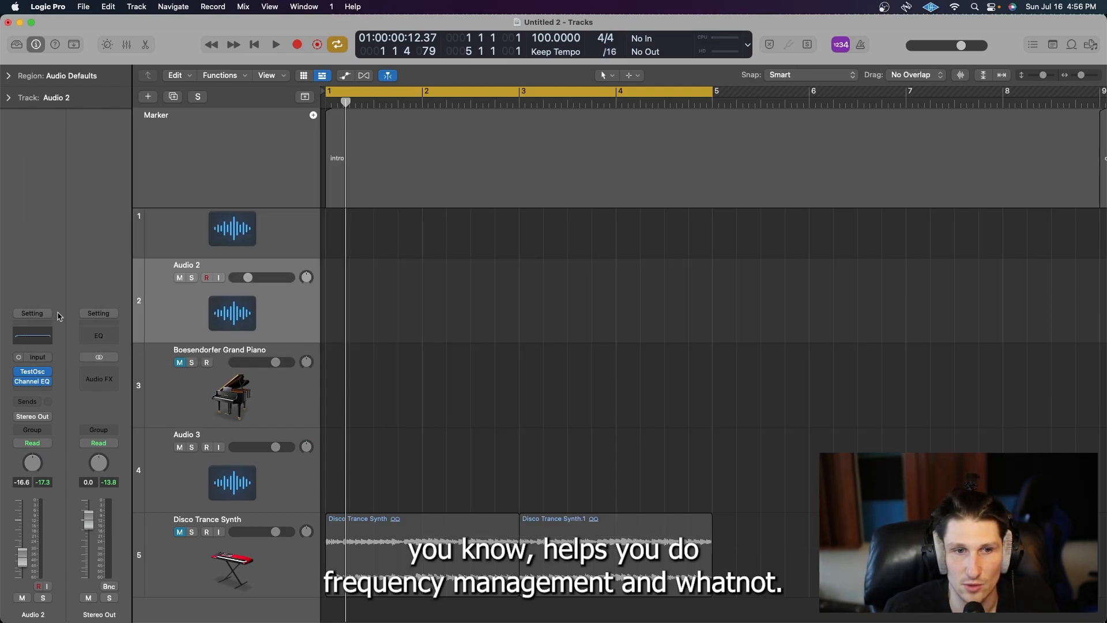
click(49, 371)
click(82, 339)
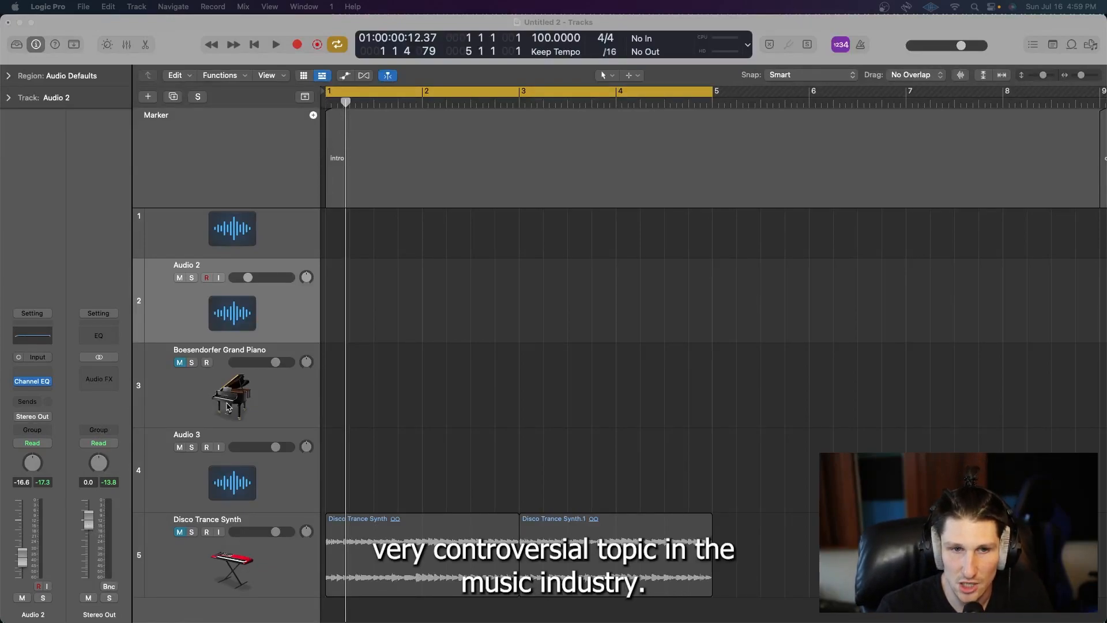
Step: Remove the Channel EQ from Audio 2 and raise the track's volume slightly
click(380, 348)
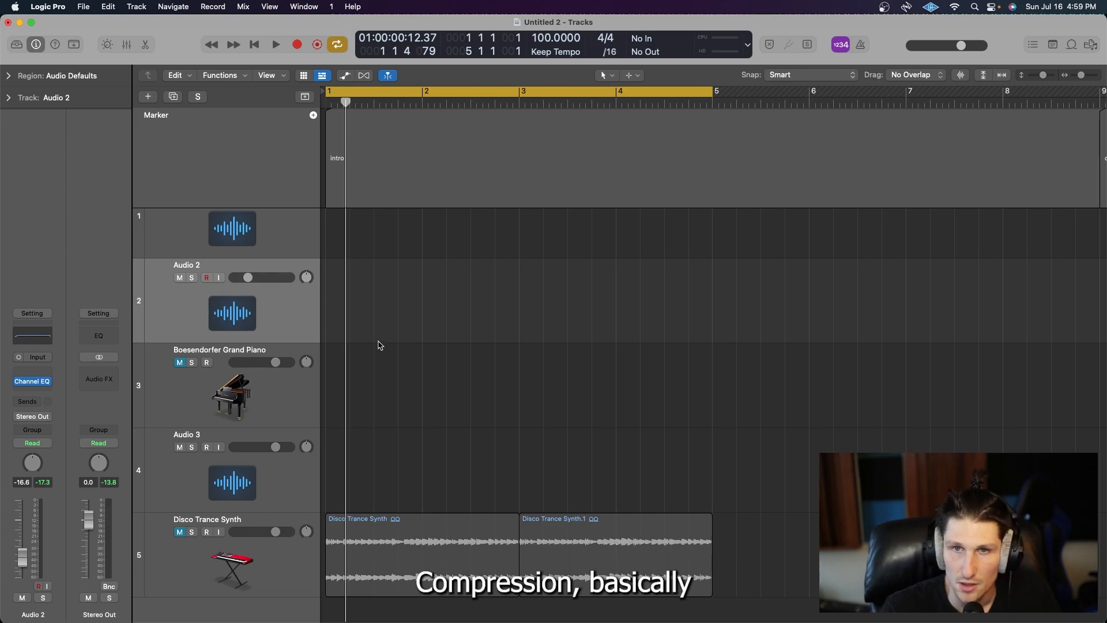
key(super+Left)
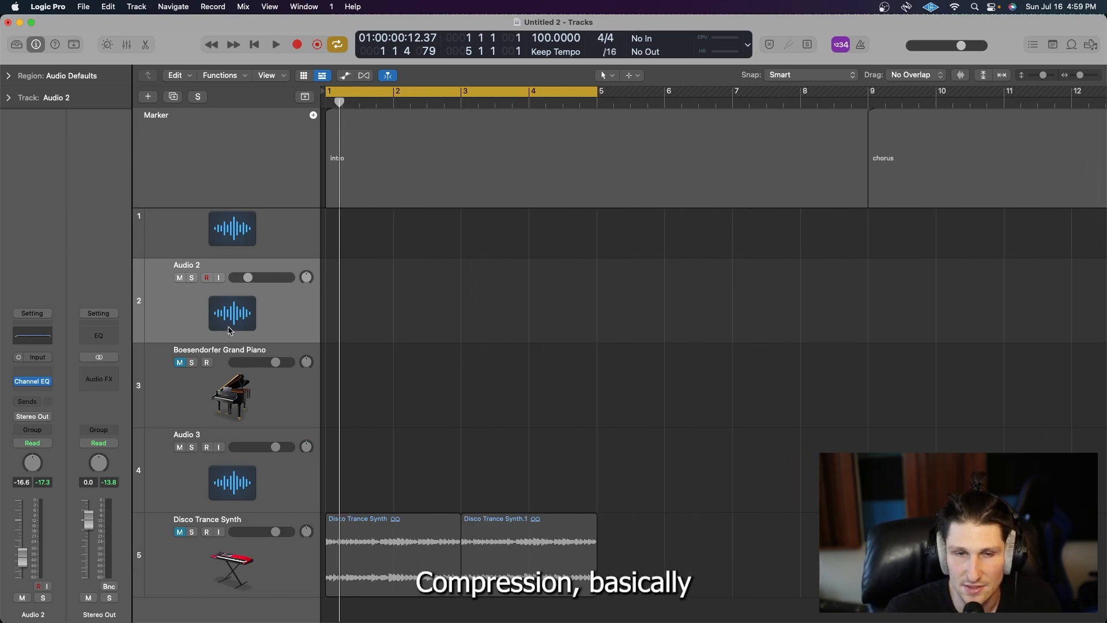
key(super+Up)
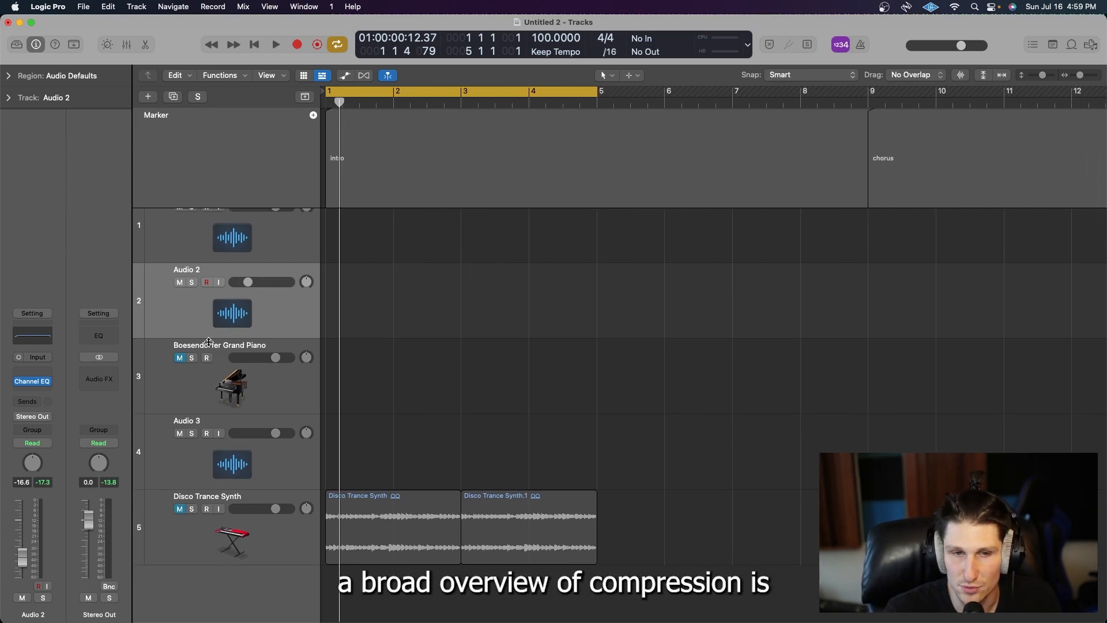
click(51, 383)
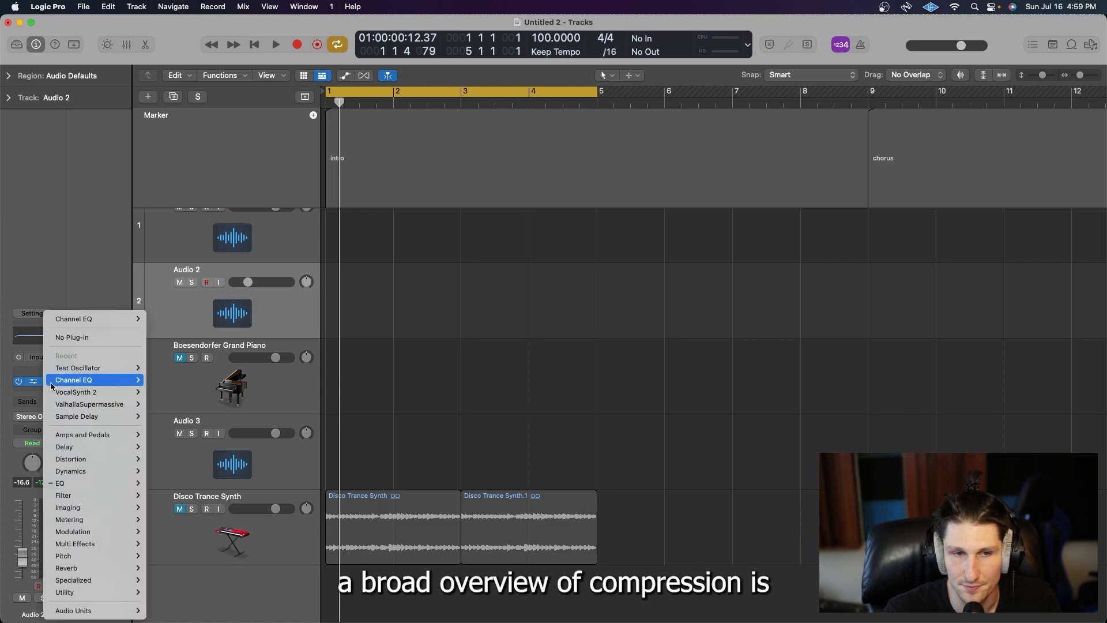
click(71, 337)
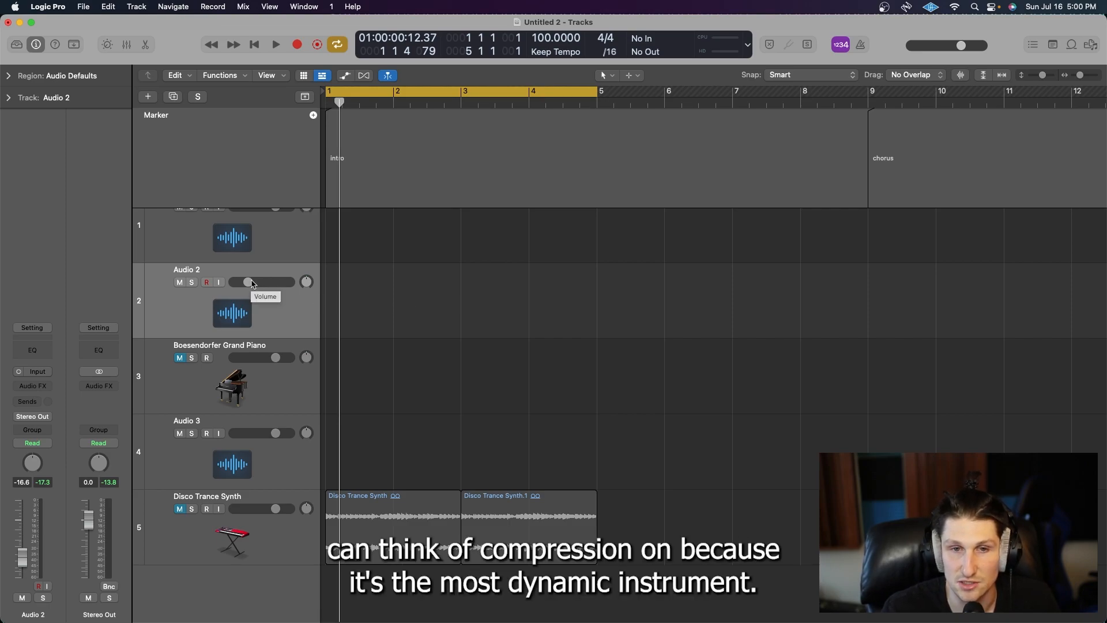
drag(251, 283, 262, 283)
Step: Preview the Disco Swagger Beat 01 loop and add it on a new track below Disco Trance Synth, starting at bar 1
click(240, 490)
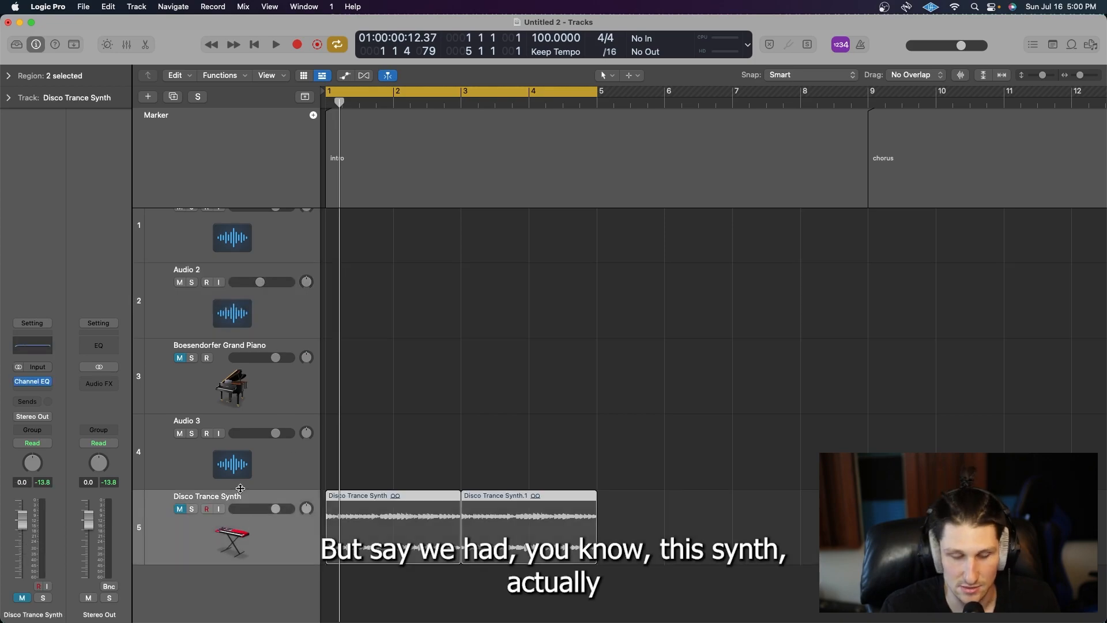
click(1072, 44)
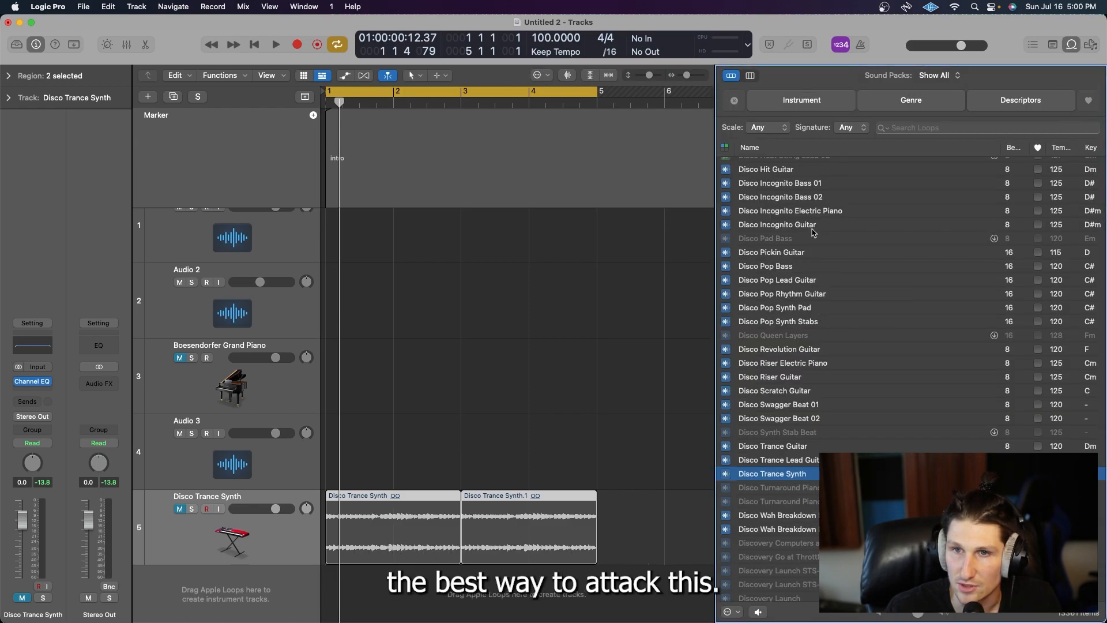
click(824, 408)
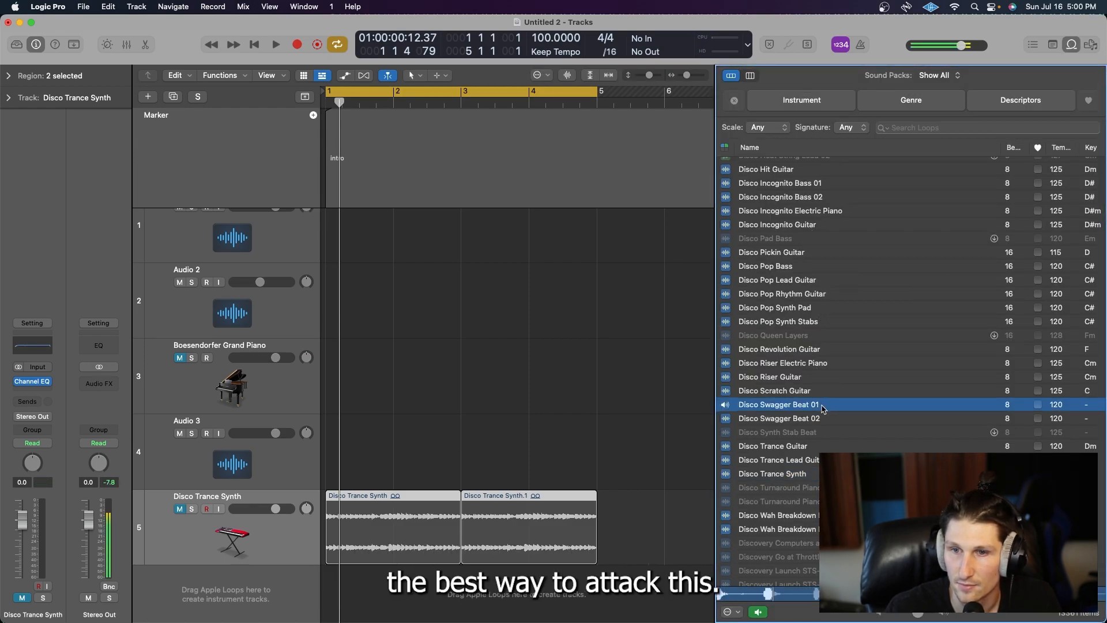
click(759, 612)
drag(773, 407, 334, 597)
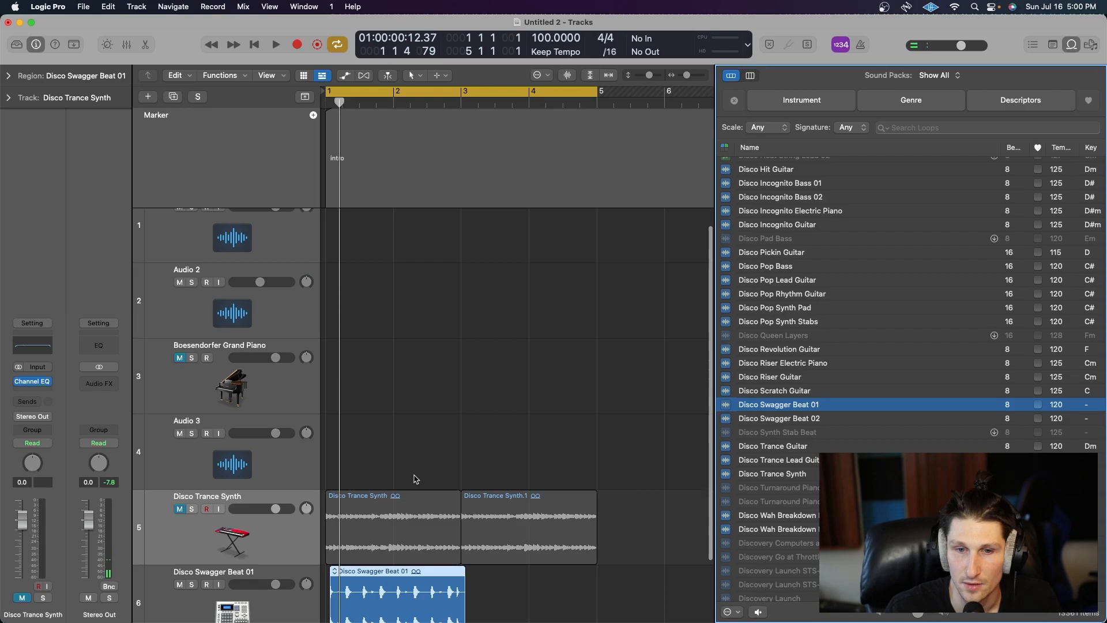
scroll(413, 478, down, 3)
drag(378, 509, 374, 508)
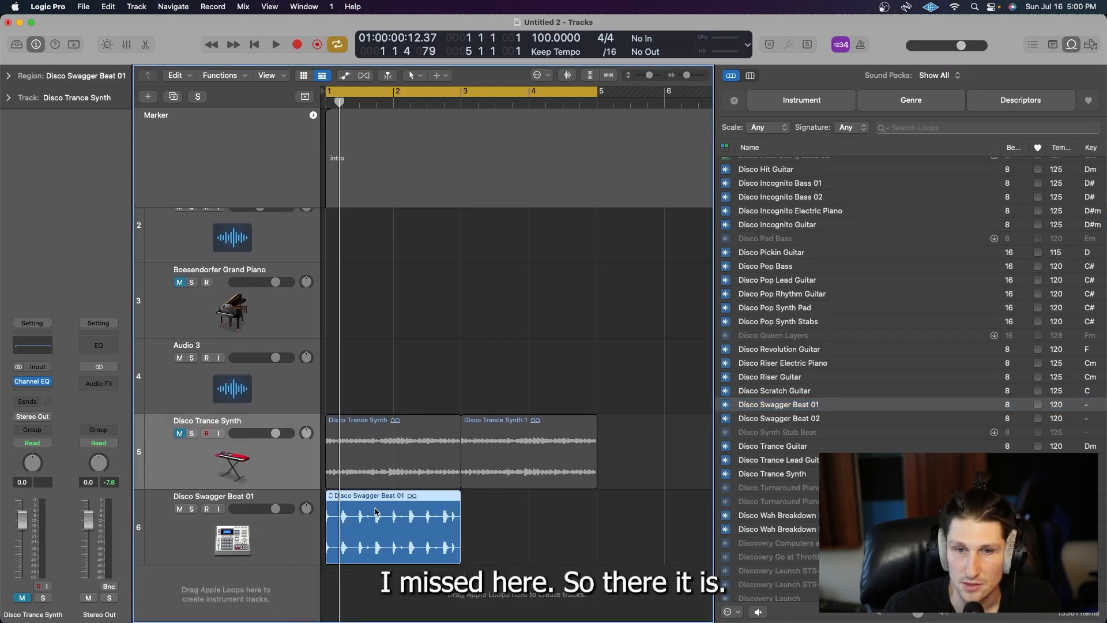
Step: Select the Disco Swagger Beat 01 track, hide the loop browser and play the beat
click(260, 528)
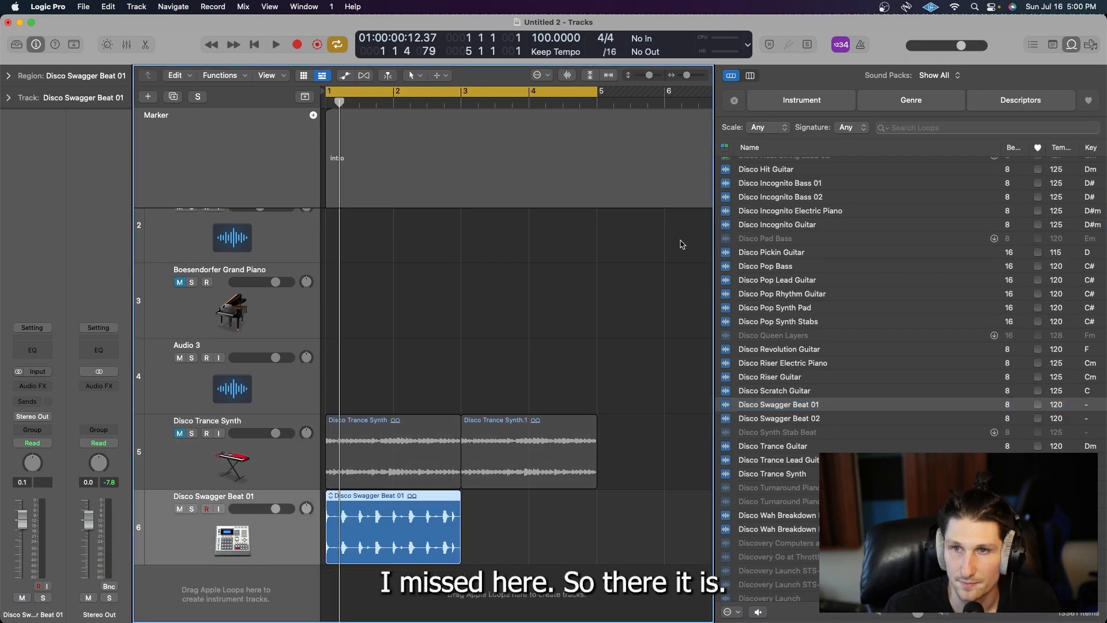
click(1071, 44)
key(space)
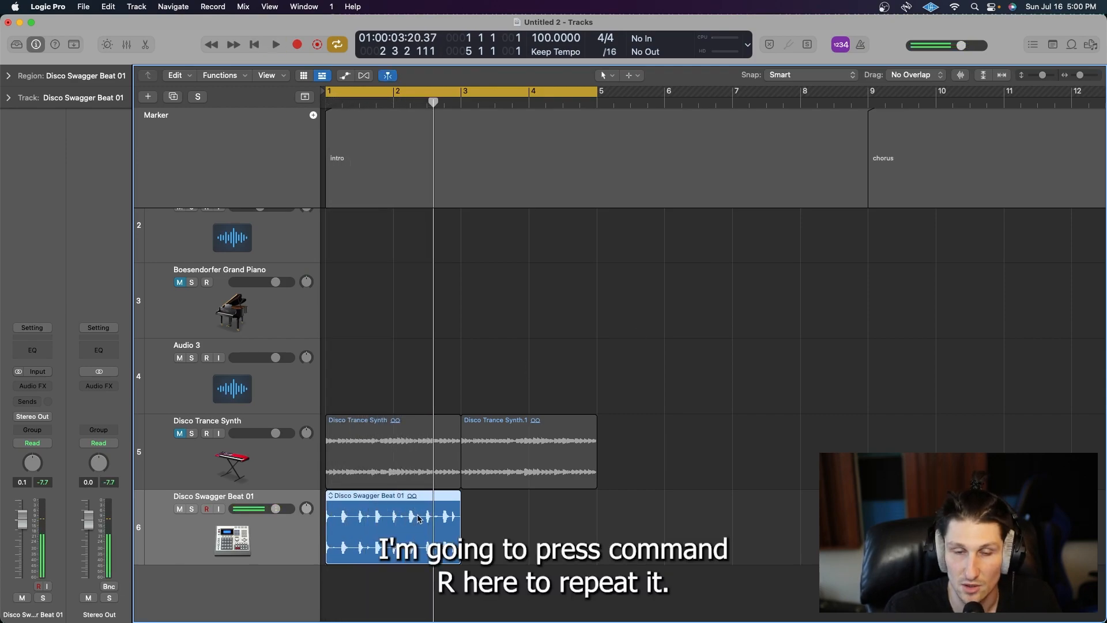
Step: Repeat the Disco Swagger Beat 01 region, trim the copy to end halfway through bar 4, and repeat the shortened region twice
key(super+r)
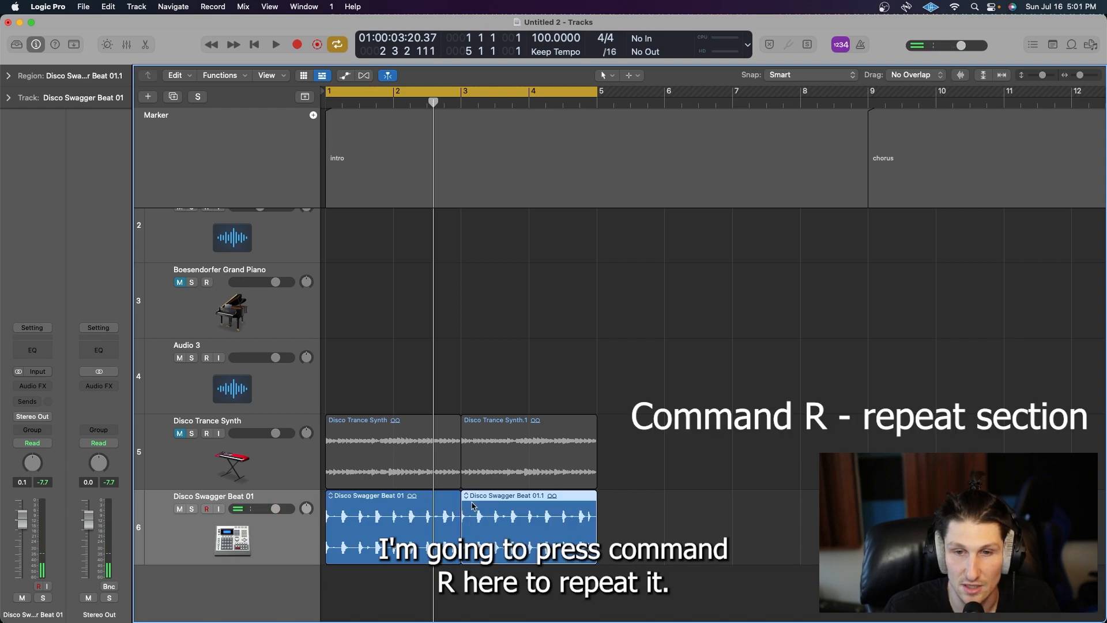
drag(594, 540, 573, 529)
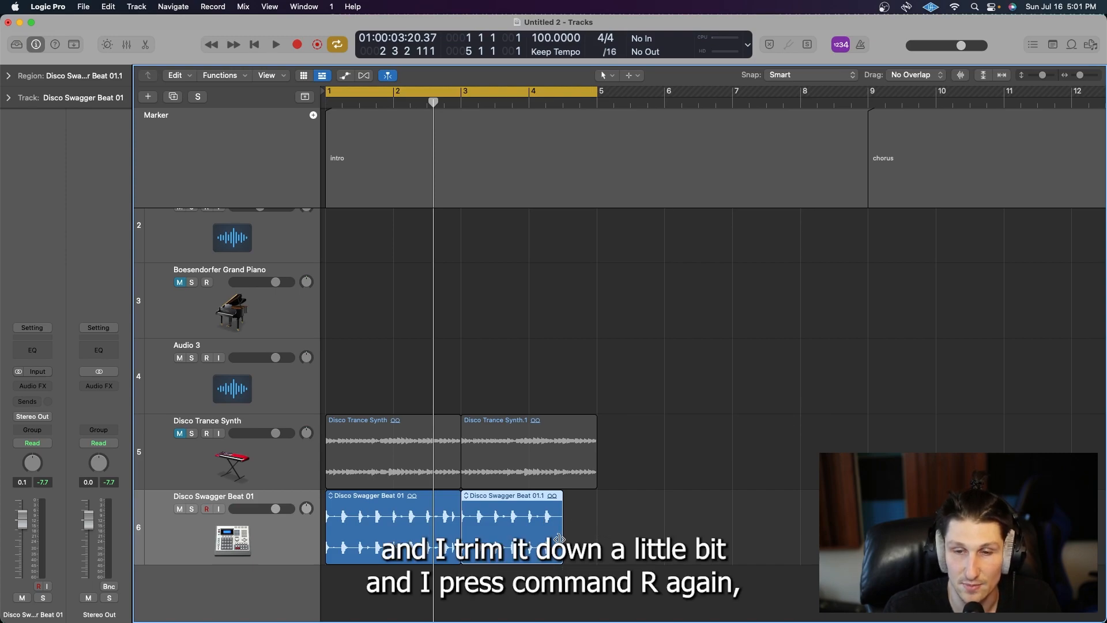
key(super+r)
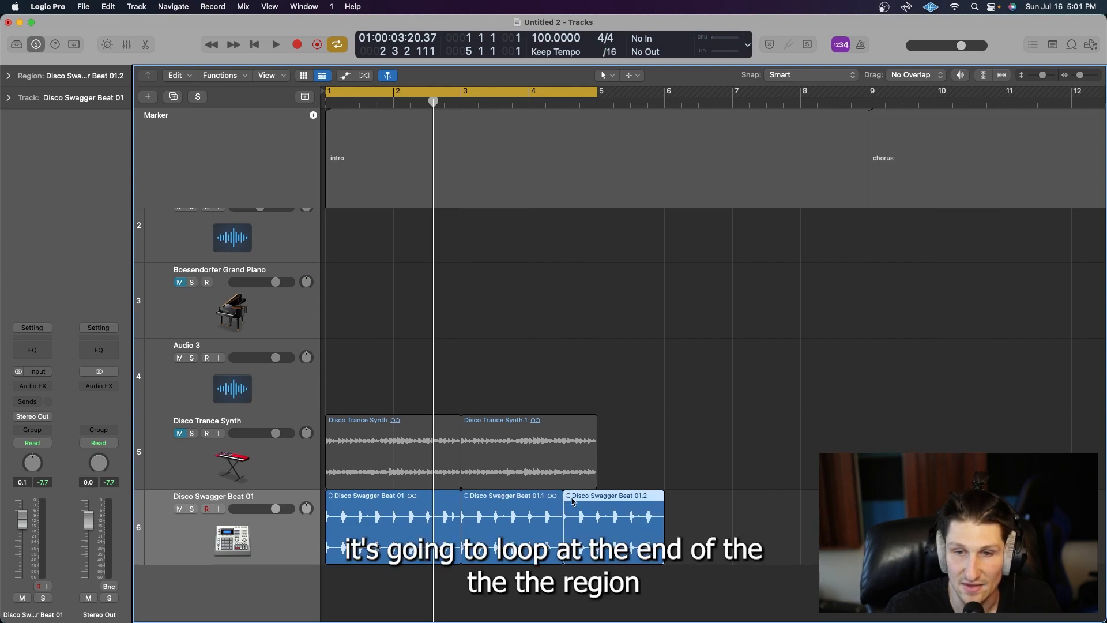
scroll(570, 521, up, 5)
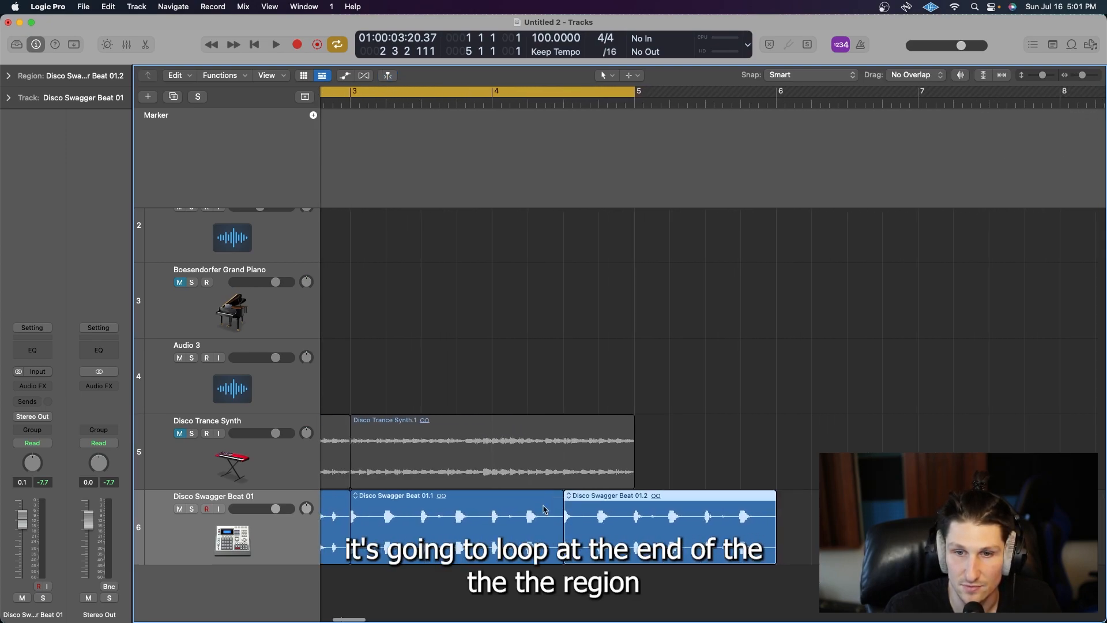
click(546, 538)
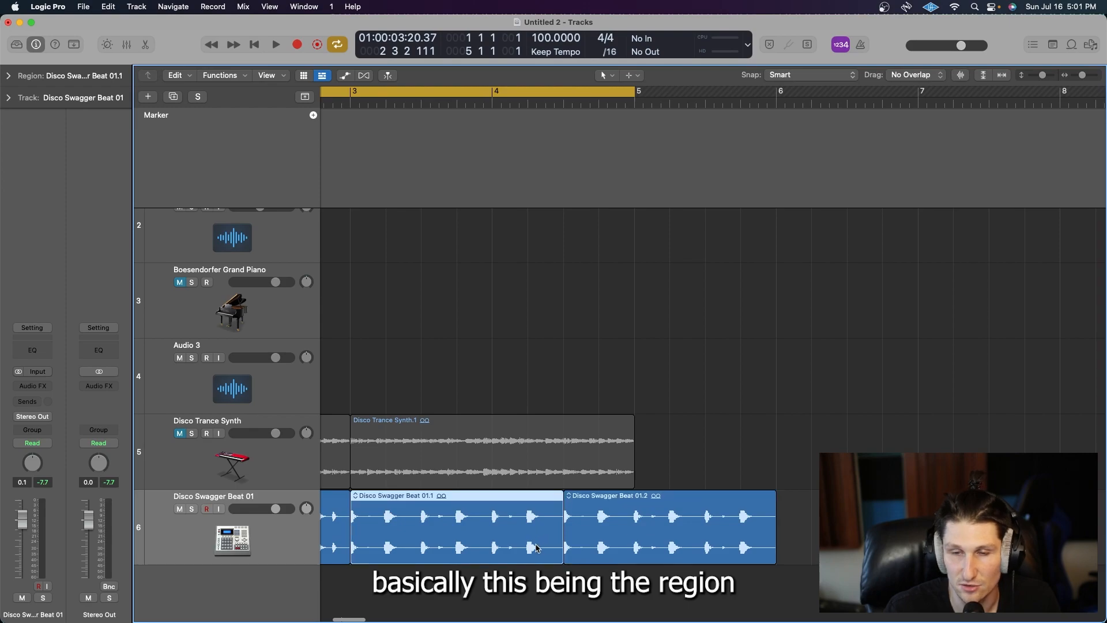
click(597, 545)
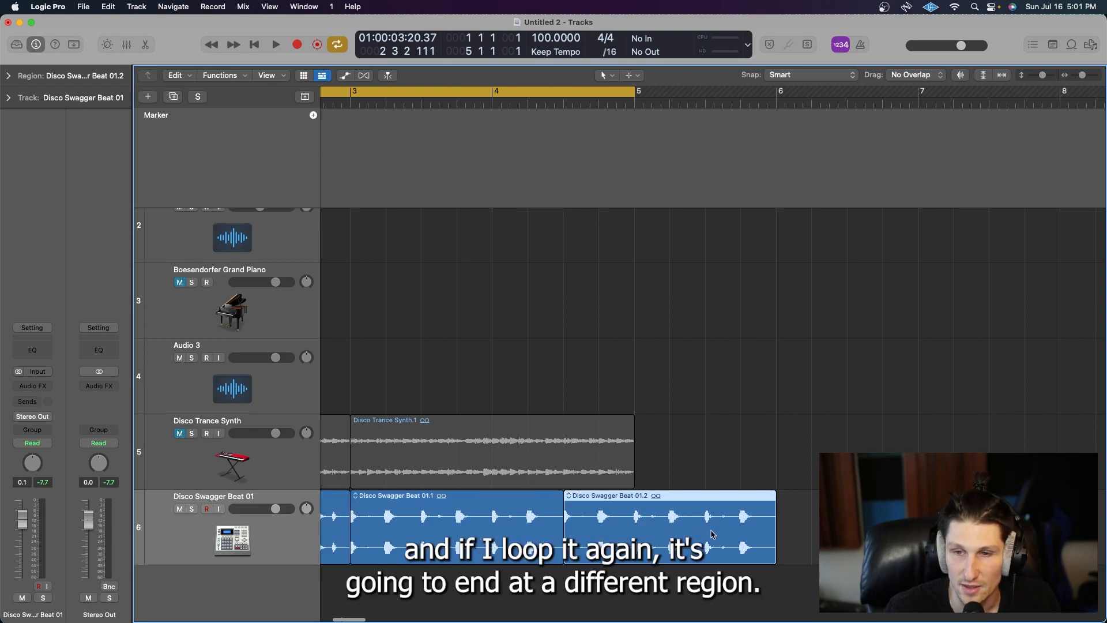
key(super+r)
scroll(796, 531, down, 5)
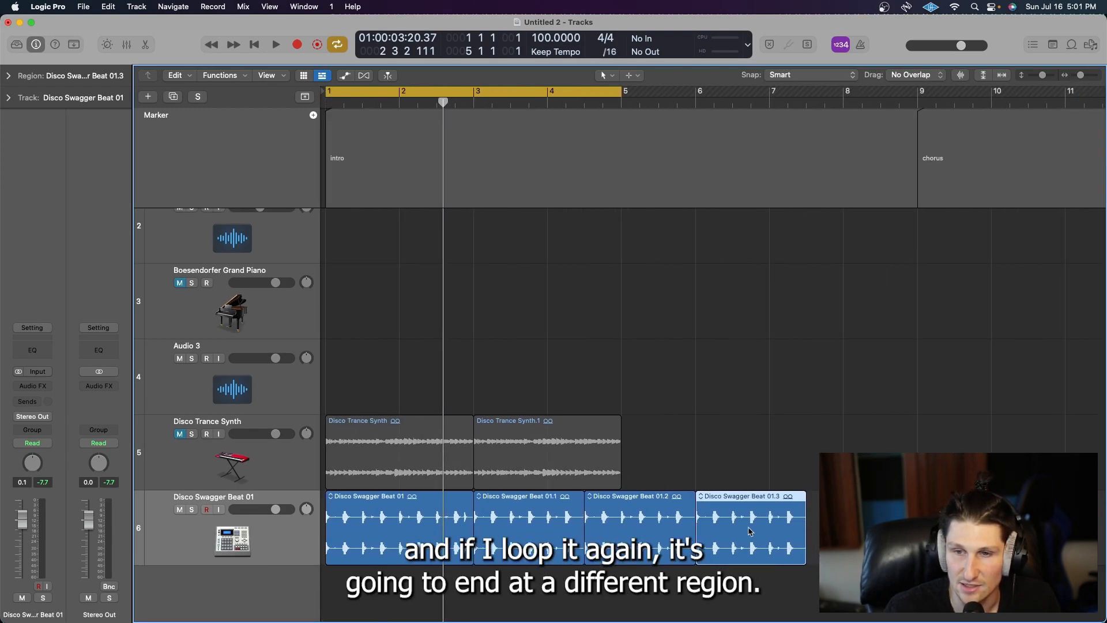
click(847, 108)
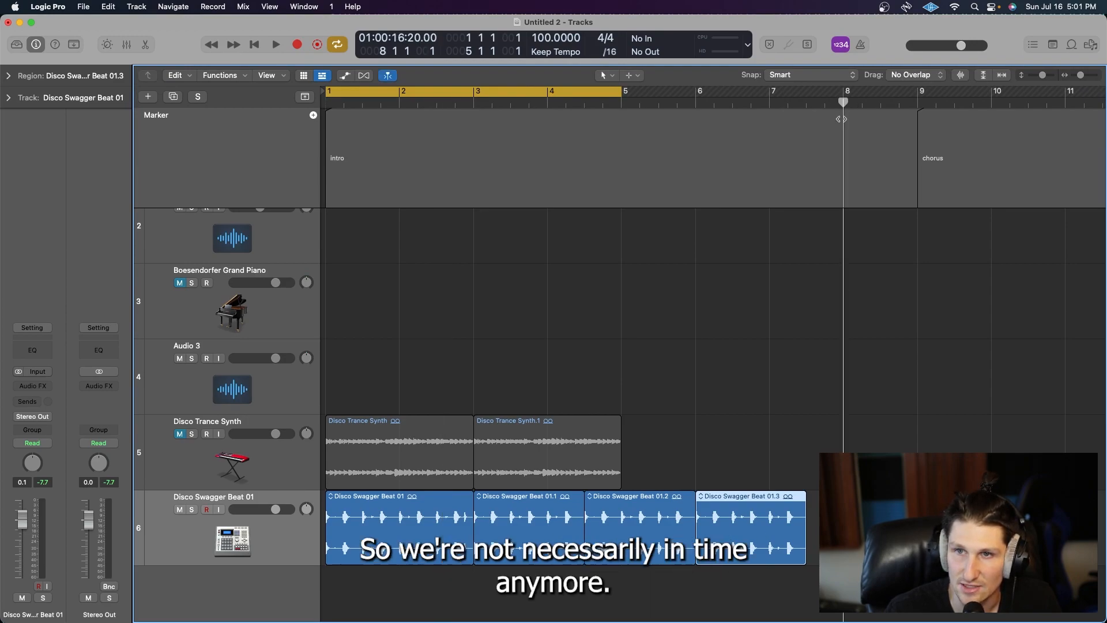
Step: Replace the three shortened copies with one full repeat of the original beat region and set the track's volume to -5.0 dB
drag(817, 549, 559, 544)
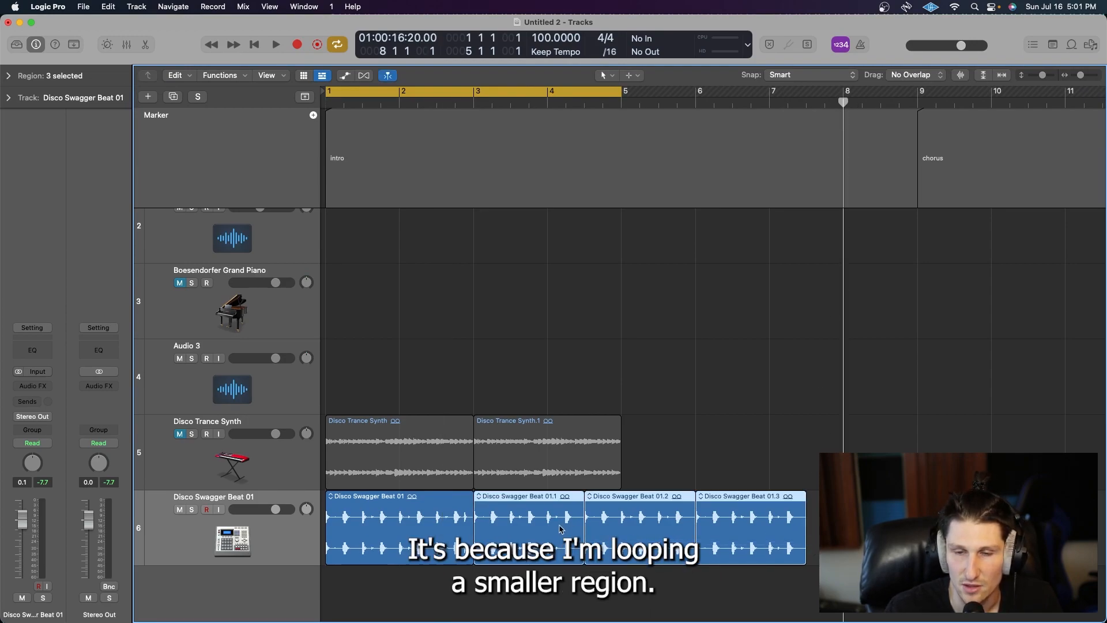
key(Delete)
click(433, 541)
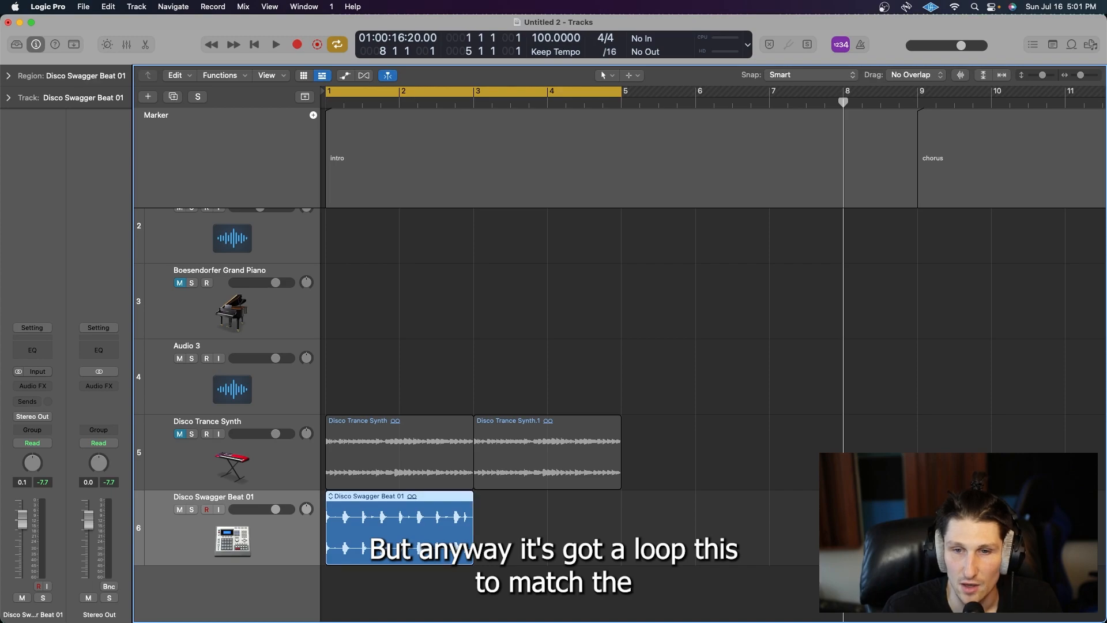
key(super+r)
drag(276, 510, 263, 509)
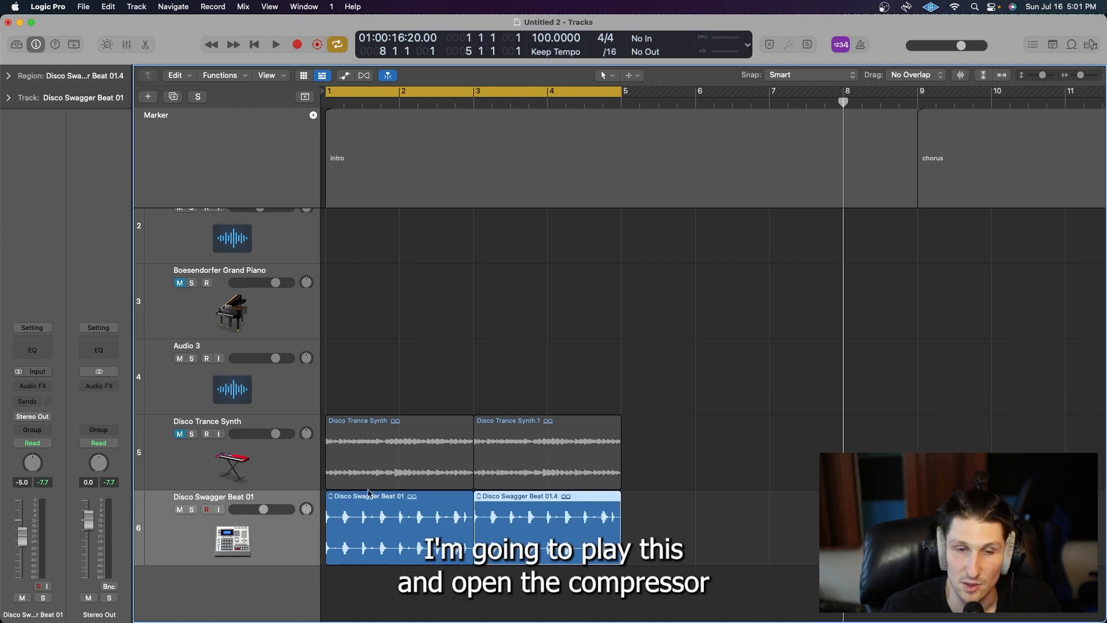
Step: Insert the Dynamics Compressor on the Disco Swagger Beat 01 track, move its window up and play the beat through it
click(42, 391)
mouse_move(80, 522)
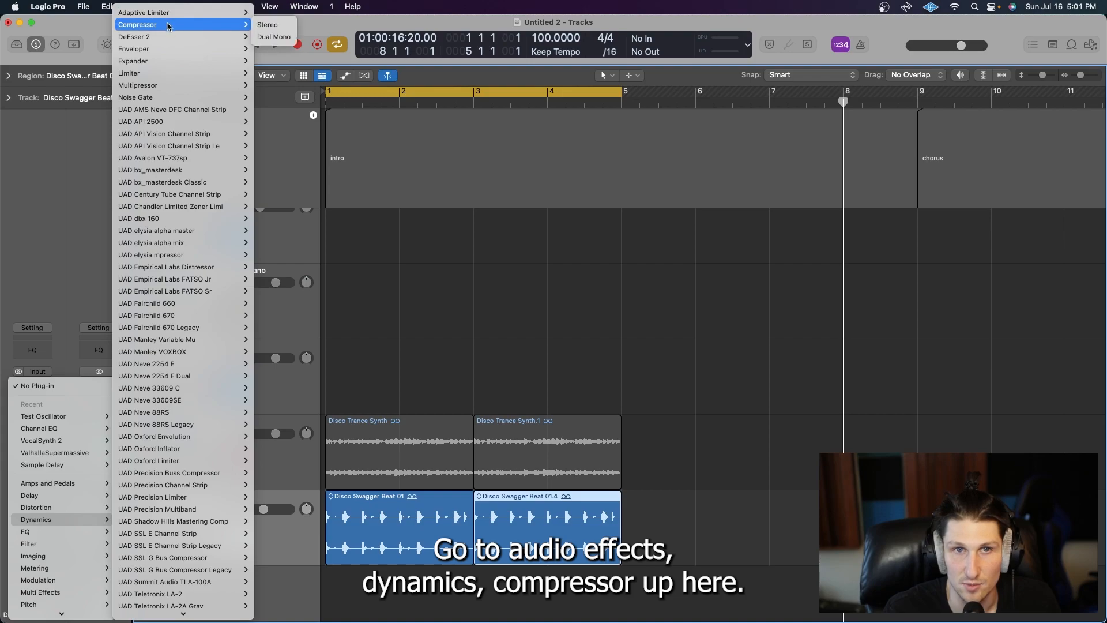
click(49, 280)
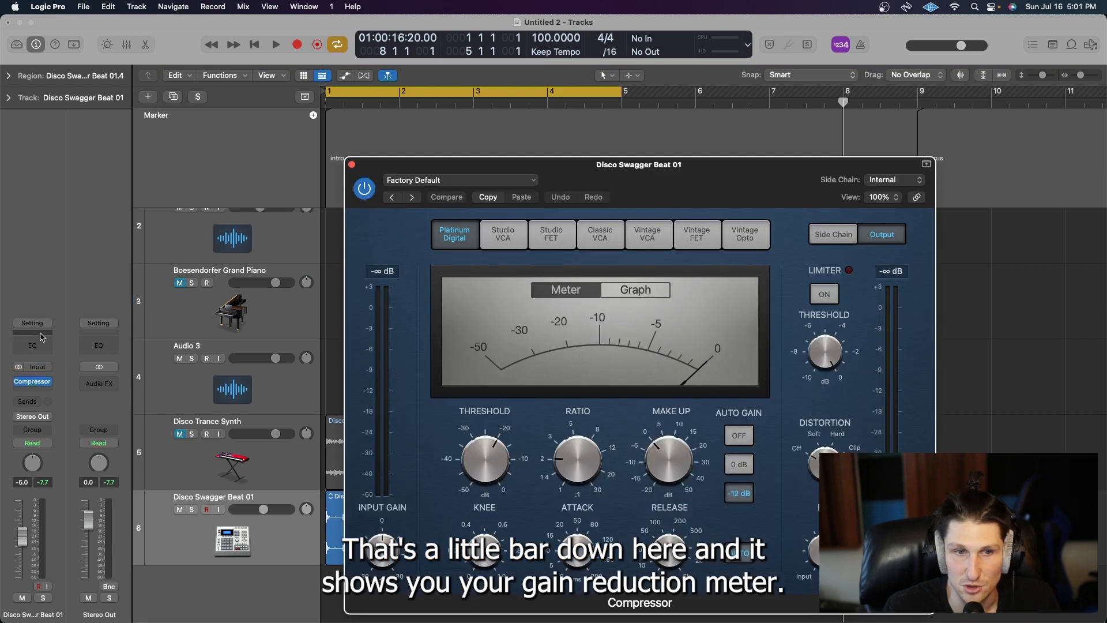
drag(649, 183, 636, 165)
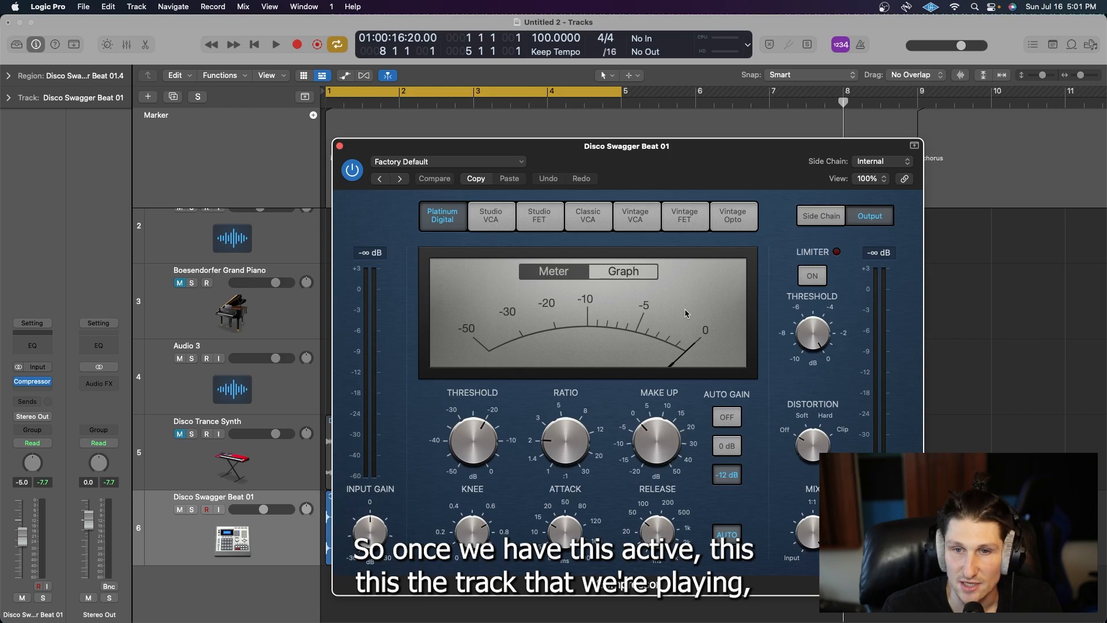
key(space)
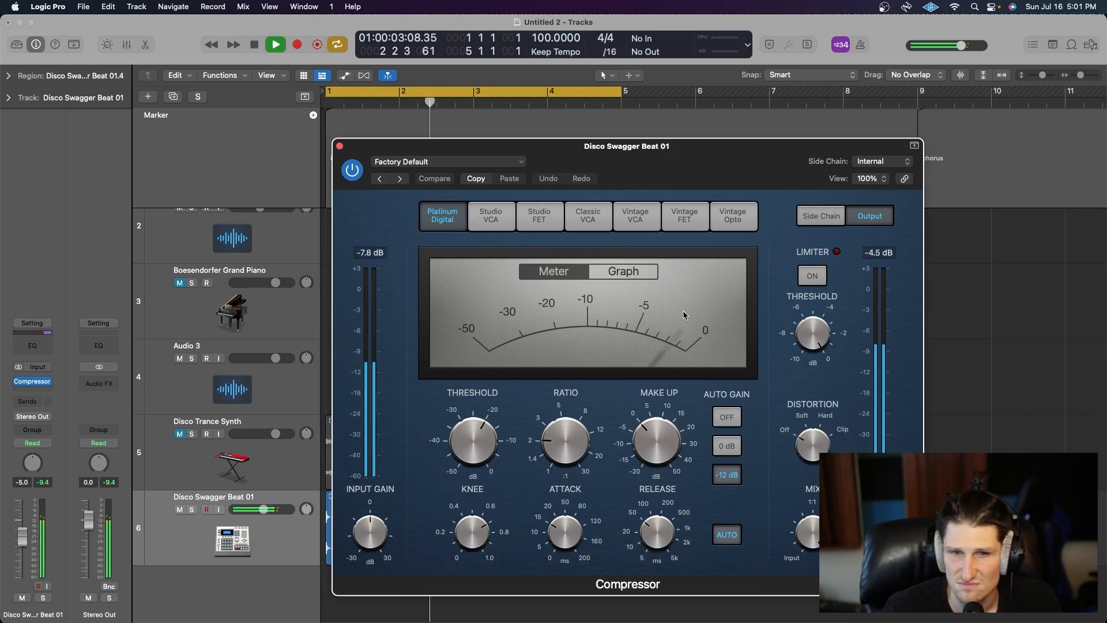
Step: Stop playback, then browse the Compressor's Studio FET, Classic VCA and Vintage VCA circuit types and return to Platinum Digital
key(space)
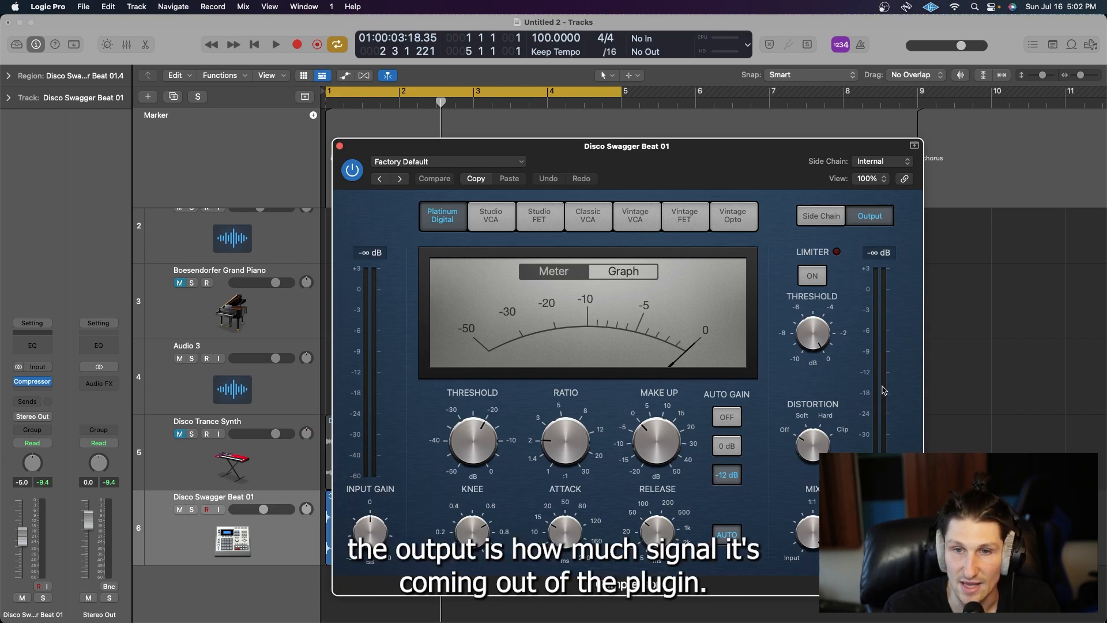
drag(733, 170, 734, 153)
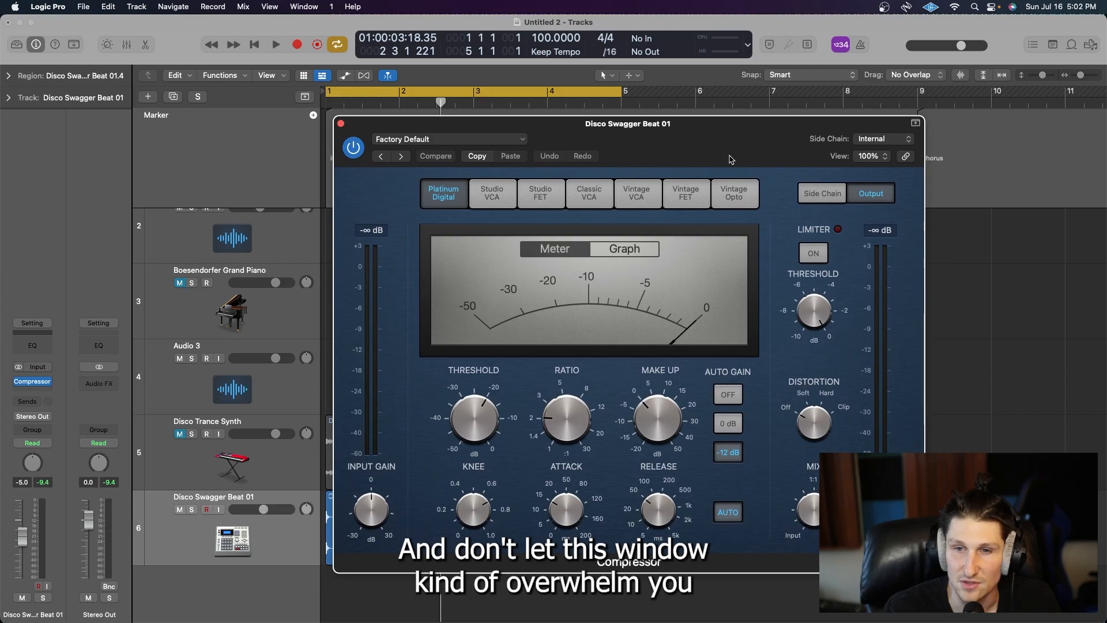
click(540, 193)
click(589, 194)
click(636, 193)
click(444, 194)
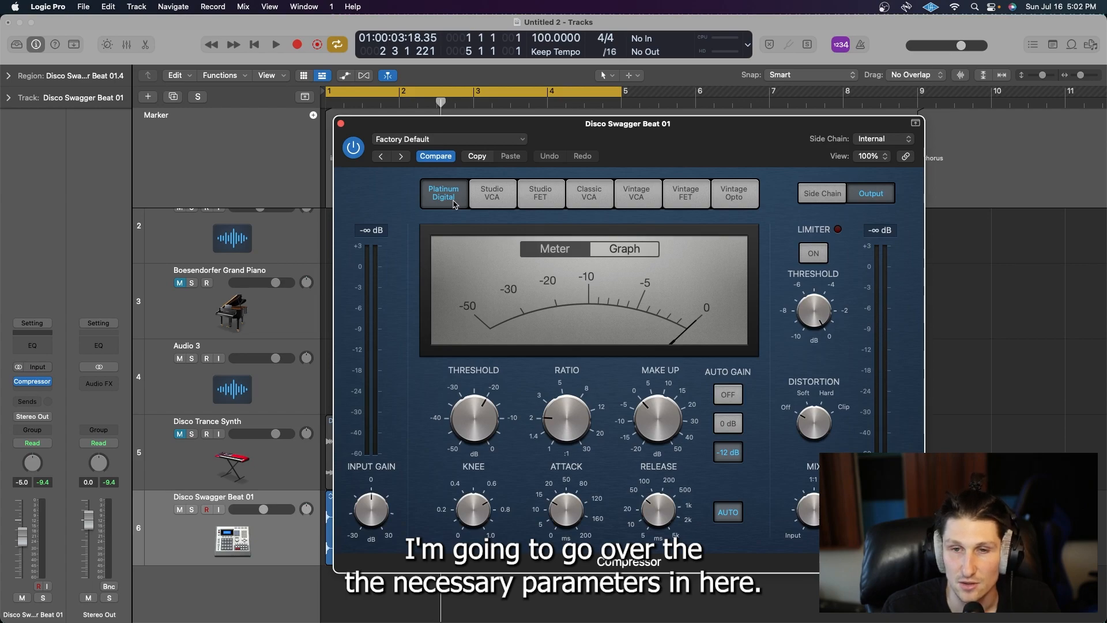
Step: Lower the Disco Swagger Beat 01 track's volume to -13.8 dB and play the beat through the Compressor
mouse_move(481, 425)
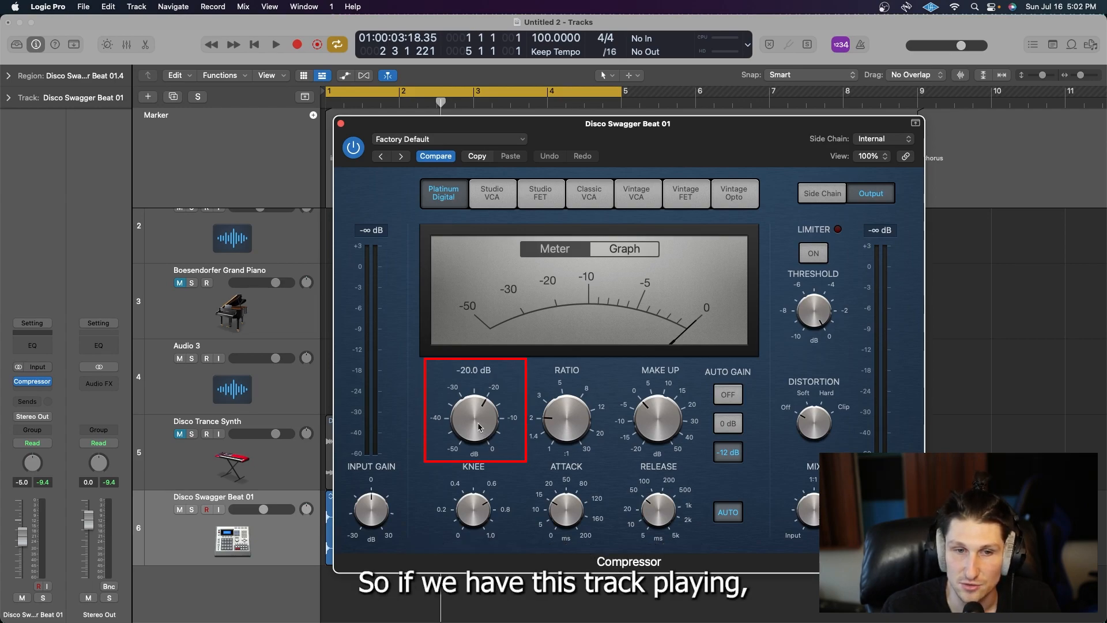
drag(264, 512, 252, 511)
key(space)
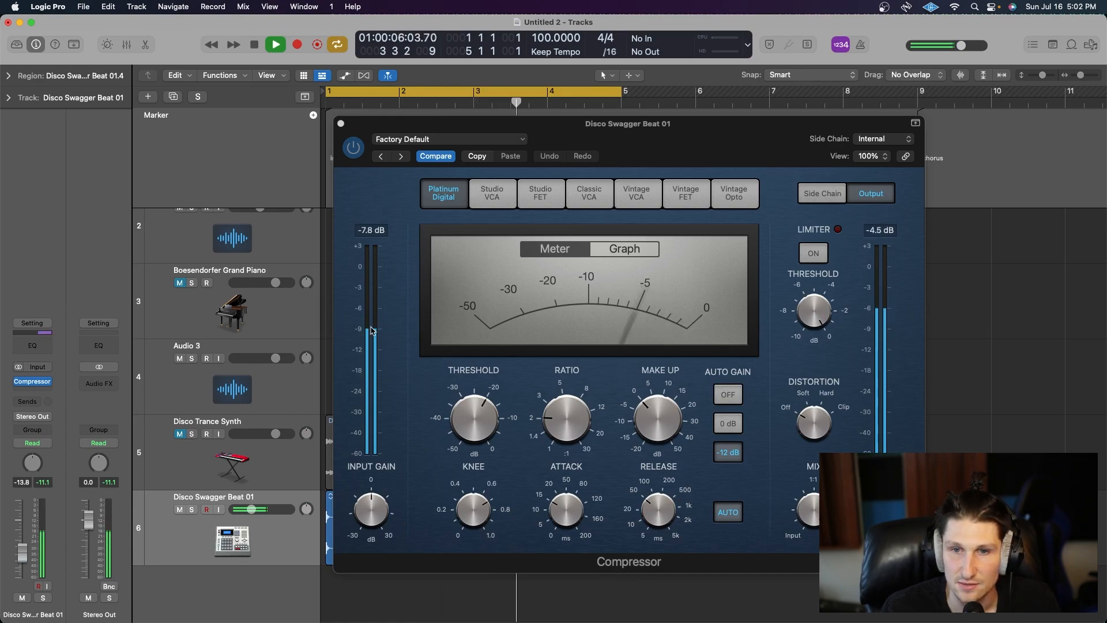
Step: Raise the Compressor's threshold to -5.5 dB during playback, bring it back down slightly, and stop the beat
mouse_move(481, 406)
drag(477, 402, 476, 357)
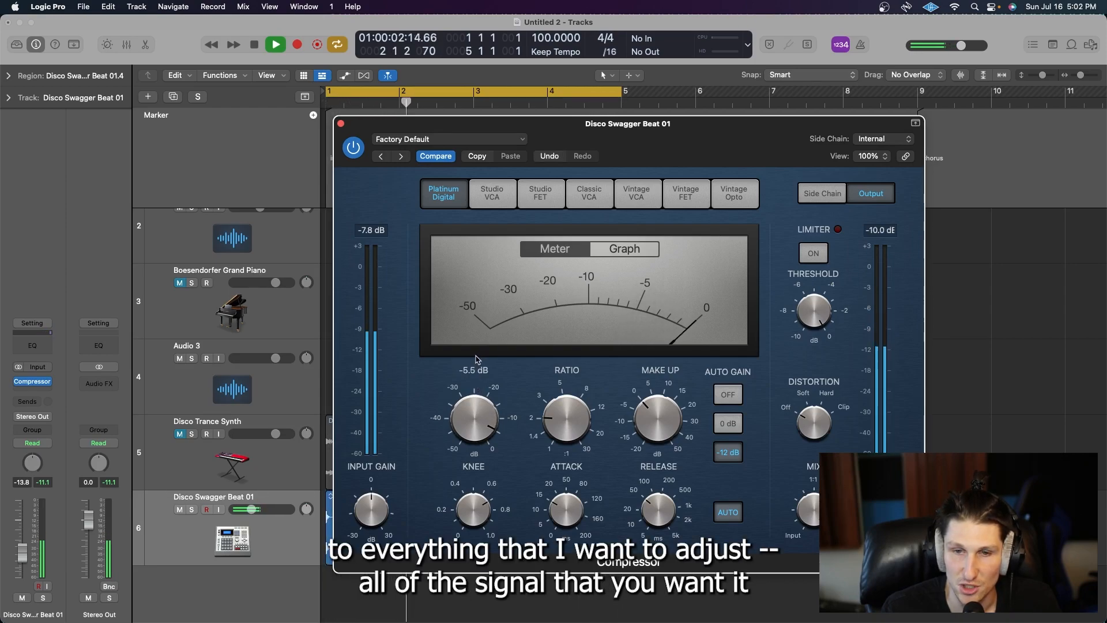
drag(476, 357, 476, 365)
key(space)
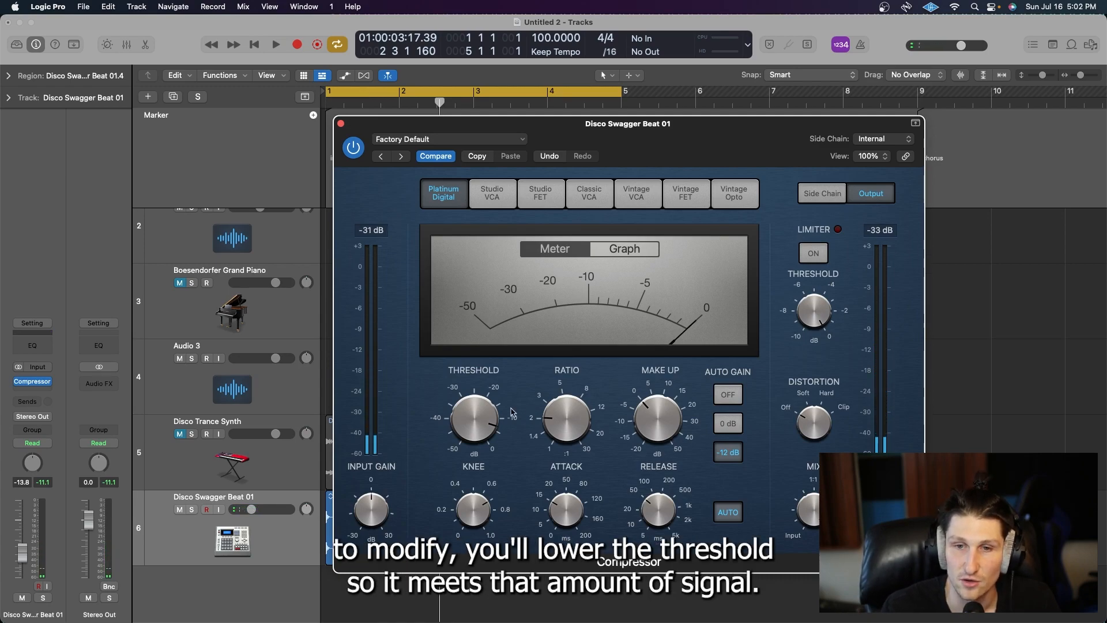
Step: Fine-tune the high threshold and play the beat briefly to check the gain reduction meter
mouse_move(488, 417)
mouse_down()
mouse_move(485, 437)
mouse_move(484, 425)
mouse_up()
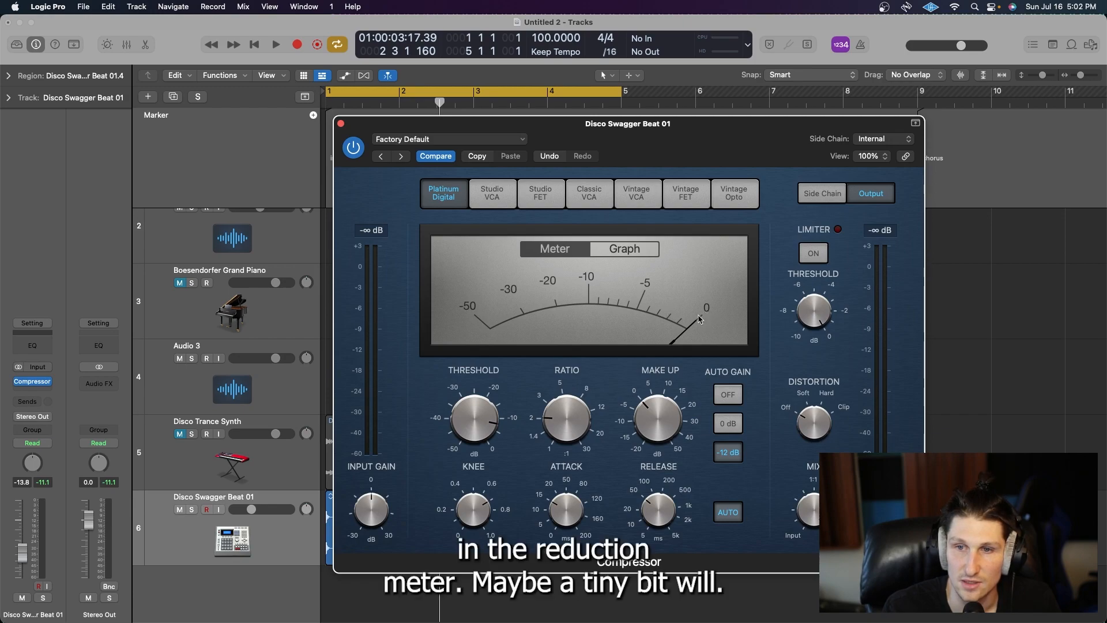
key(space)
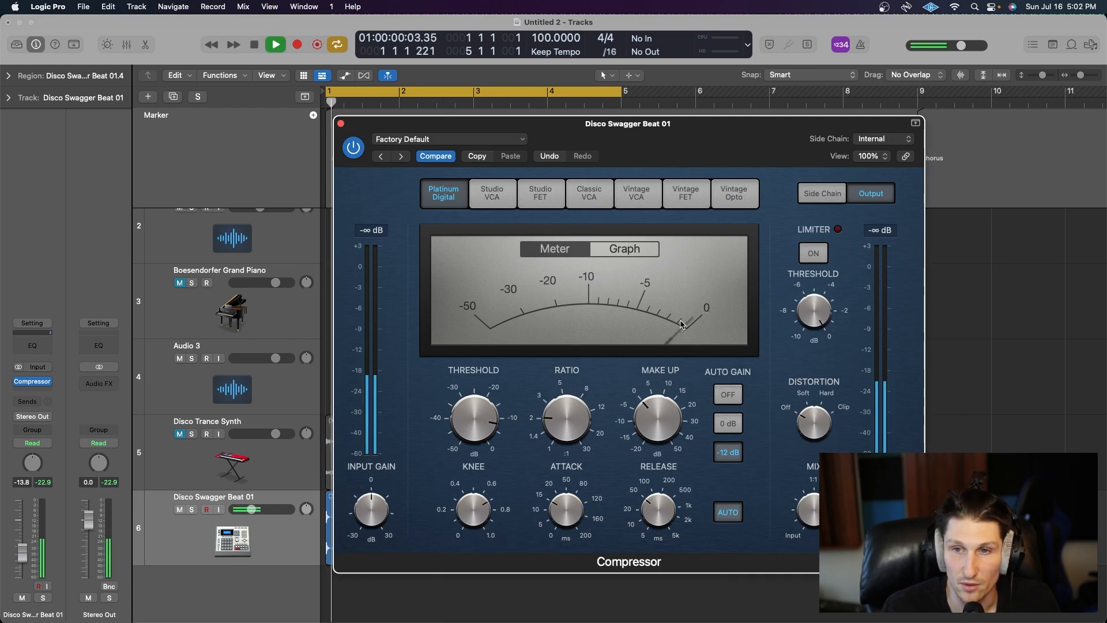
key(space)
Step: Set the threshold to -18.0 dB, lower it further while the beat plays, and raise it again after stopping playback
drag(478, 410, 477, 442)
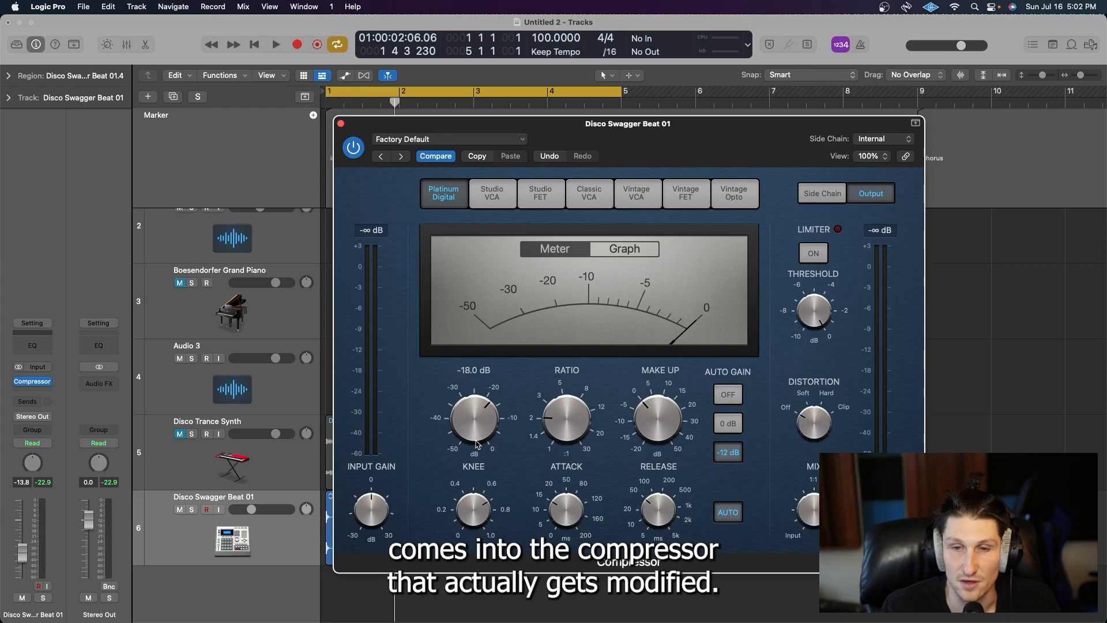
key(space)
drag(477, 443, 478, 467)
key(space)
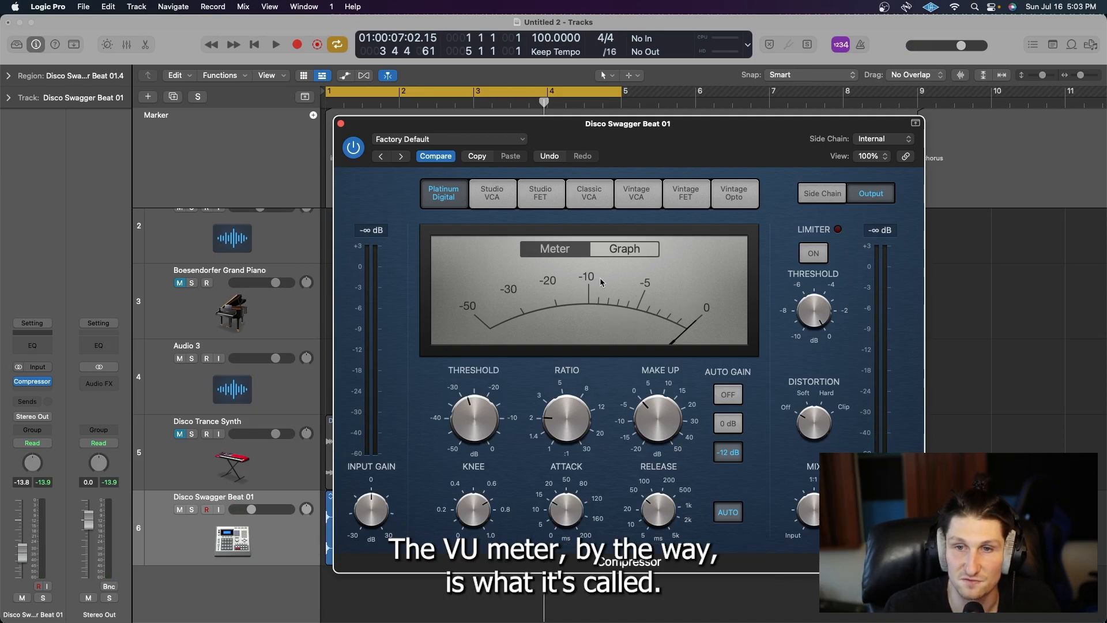
drag(476, 425, 482, 399)
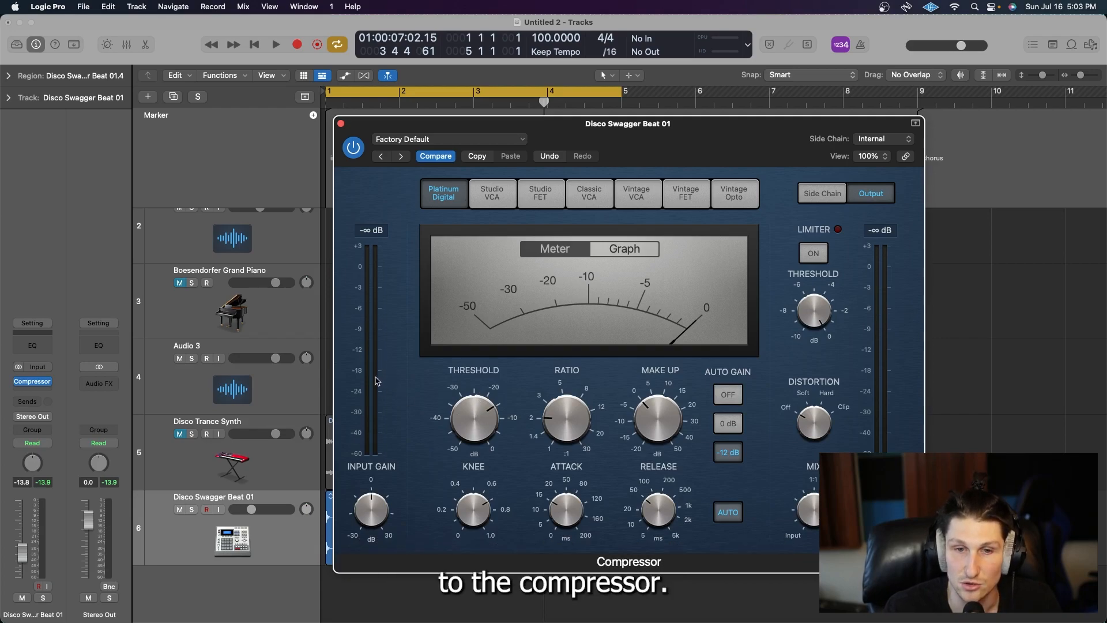
Step: Insert a Compressor on the Disco Trance Synth track and move its window up over the beat's Compressor
key(super+w)
click(278, 463)
click(47, 391)
mouse_move(52, 418)
click(132, 432)
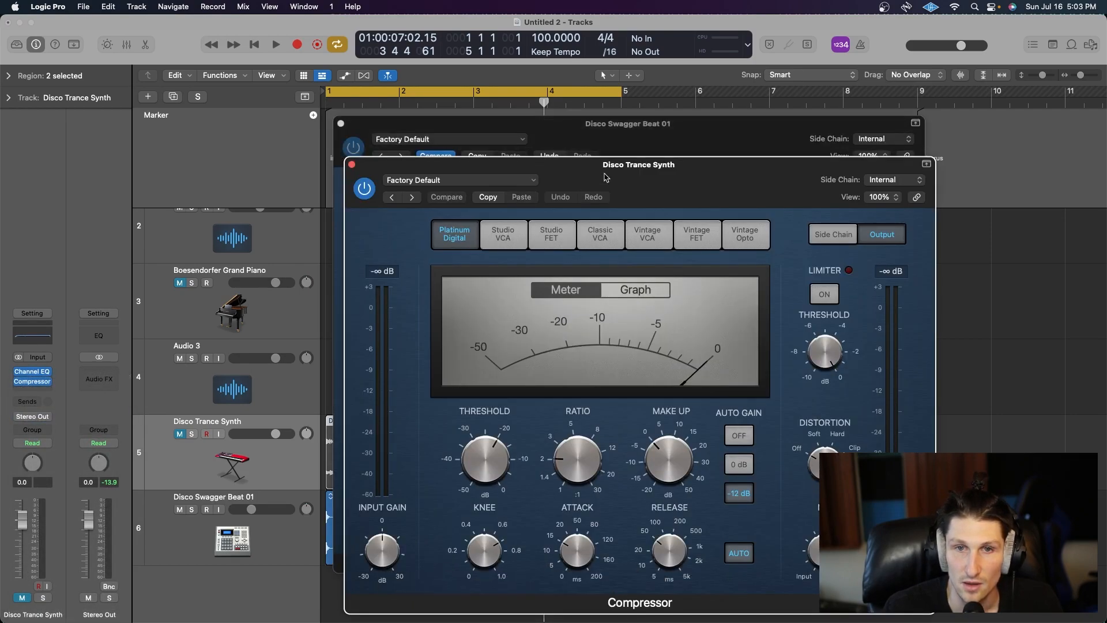
drag(619, 175, 614, 133)
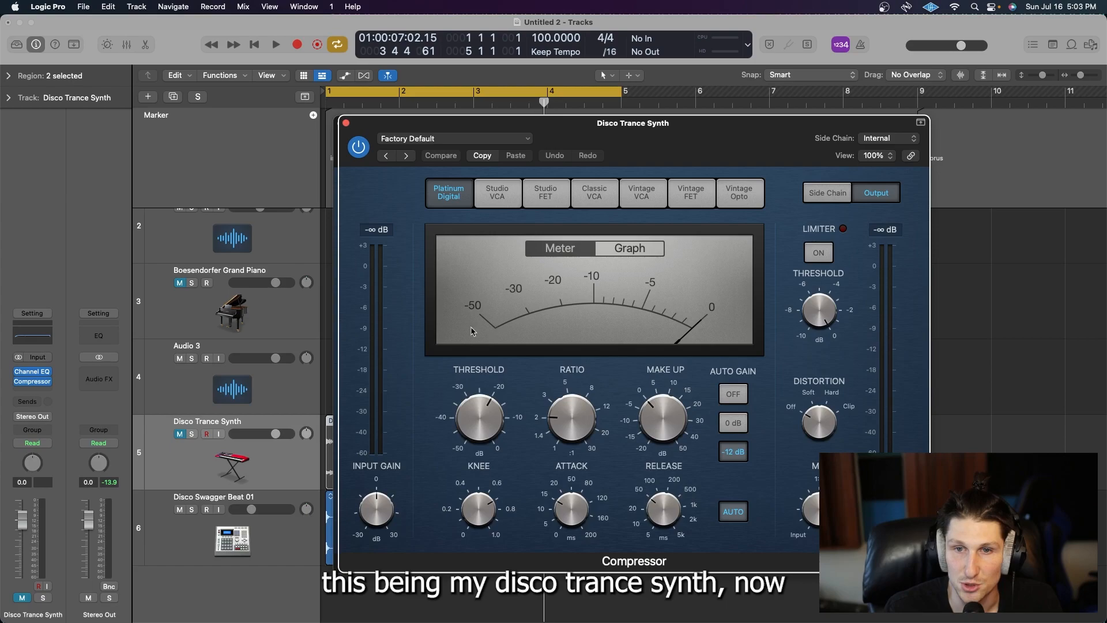
Step: Unmute the Disco Trance Synth track and mute the Disco Swagger Beat 01 track
click(180, 434)
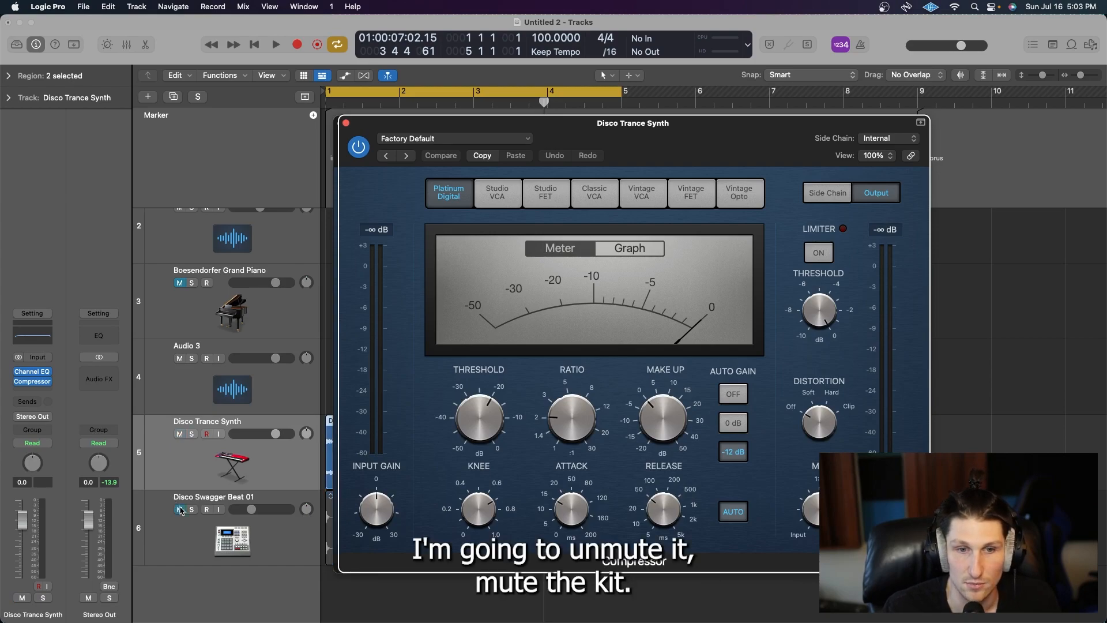
click(179, 509)
Step: Play the synth briefly to check its input level and set its Compressor threshold to -17.0 dB
key(space)
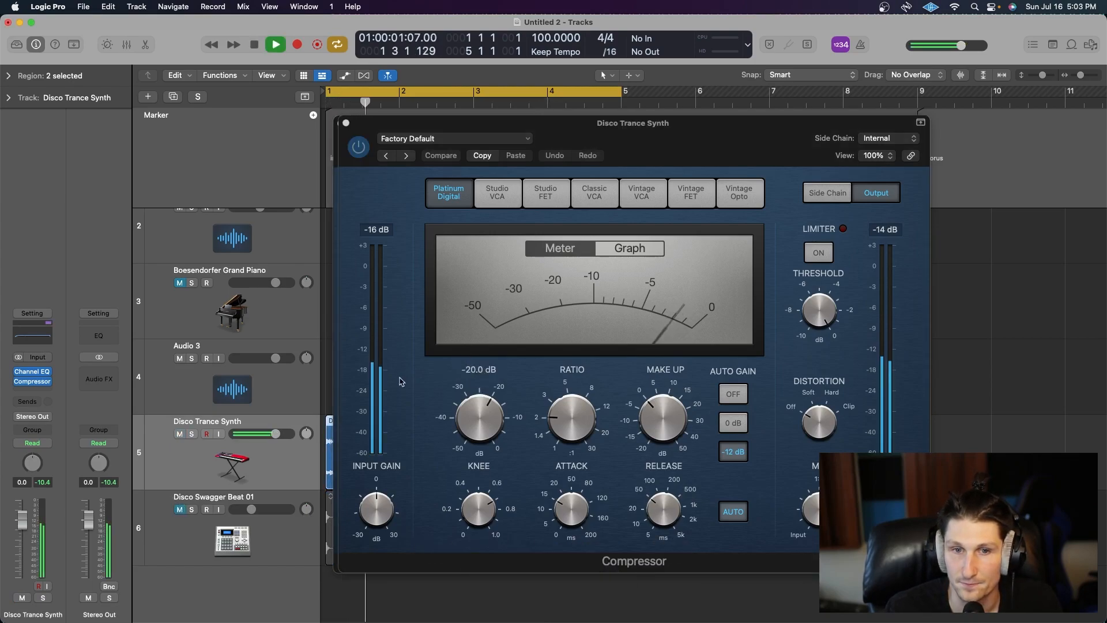
key(space)
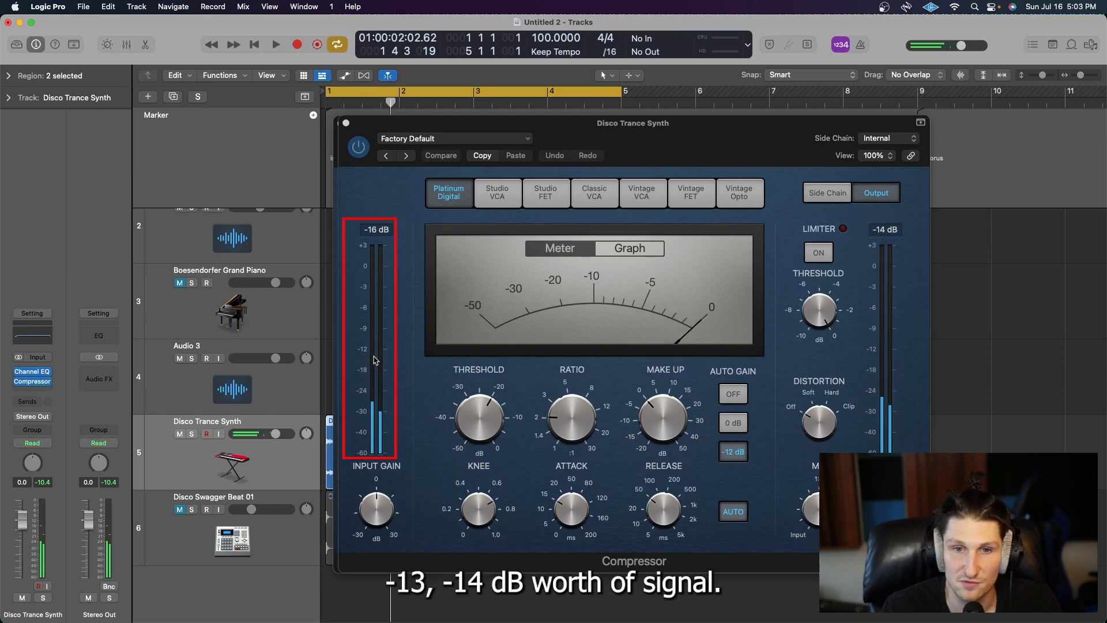
drag(473, 411, 476, 401)
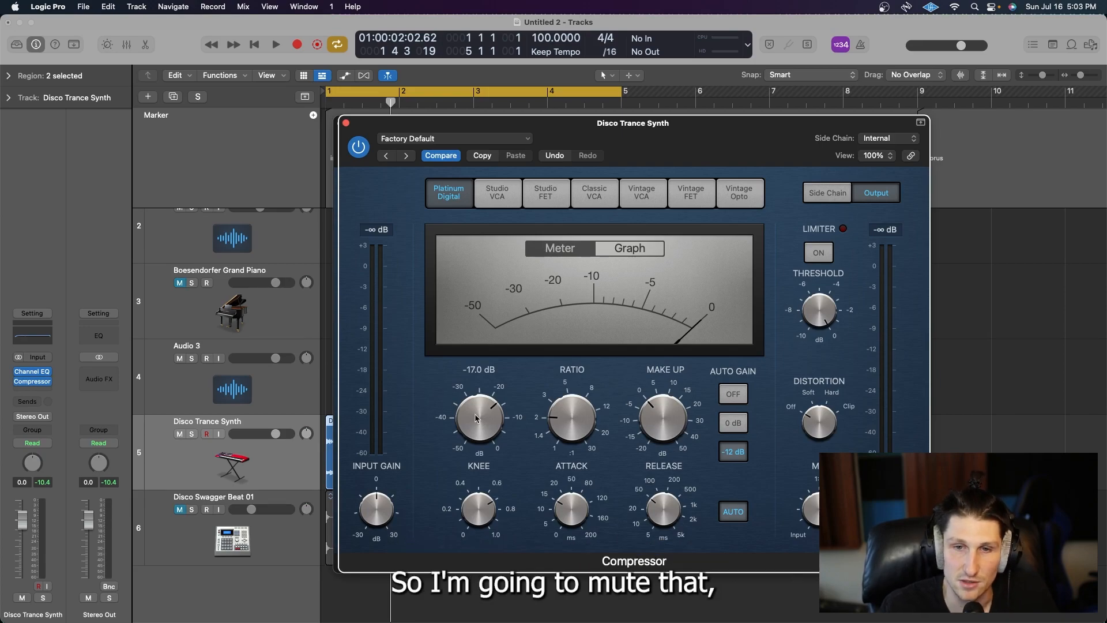
Step: Mute the Disco Trance Synth track, then select and unmute the Disco Swagger Beat 01 track
key(ctrl+m)
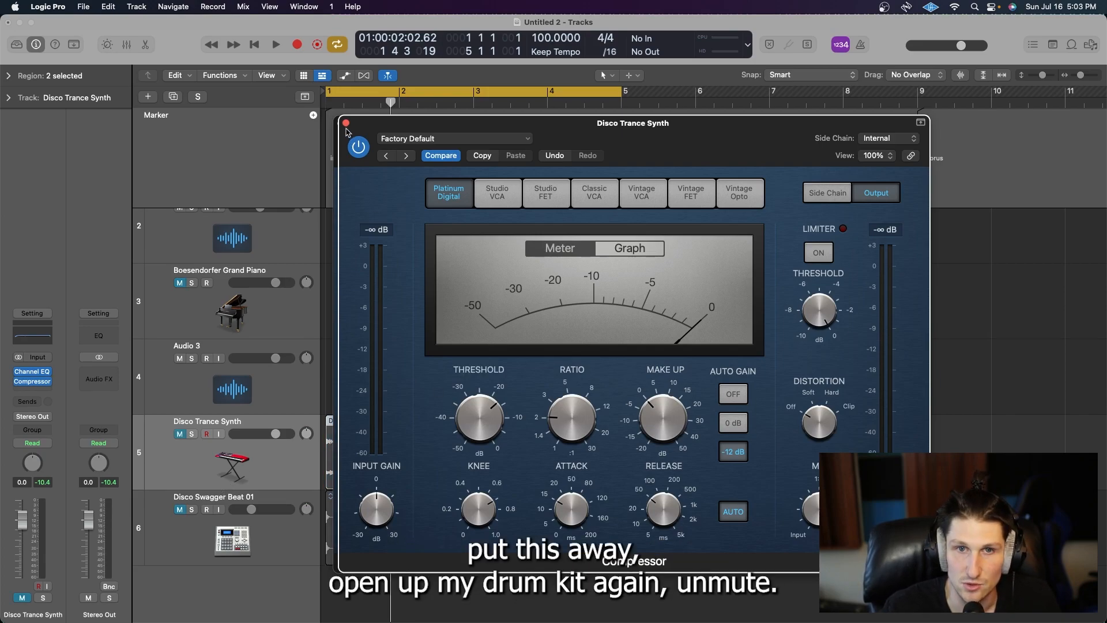
click(203, 531)
click(179, 510)
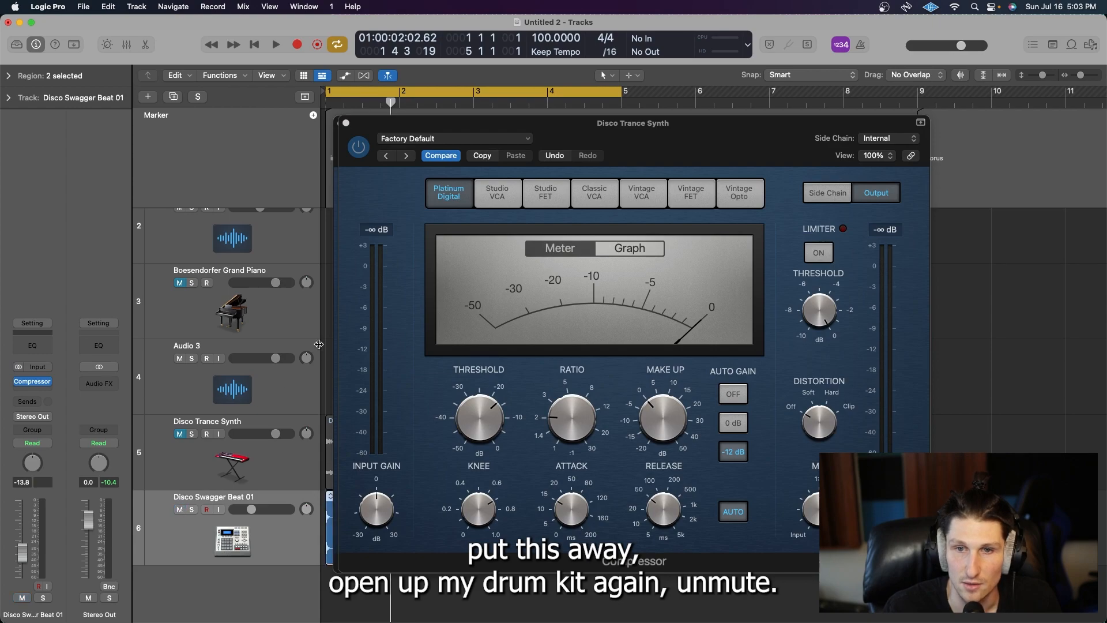
Step: Put away the synth's Compressor and set the beat's Compressor threshold to -17.0 dB while playing the beat briefly
mouse_move(471, 389)
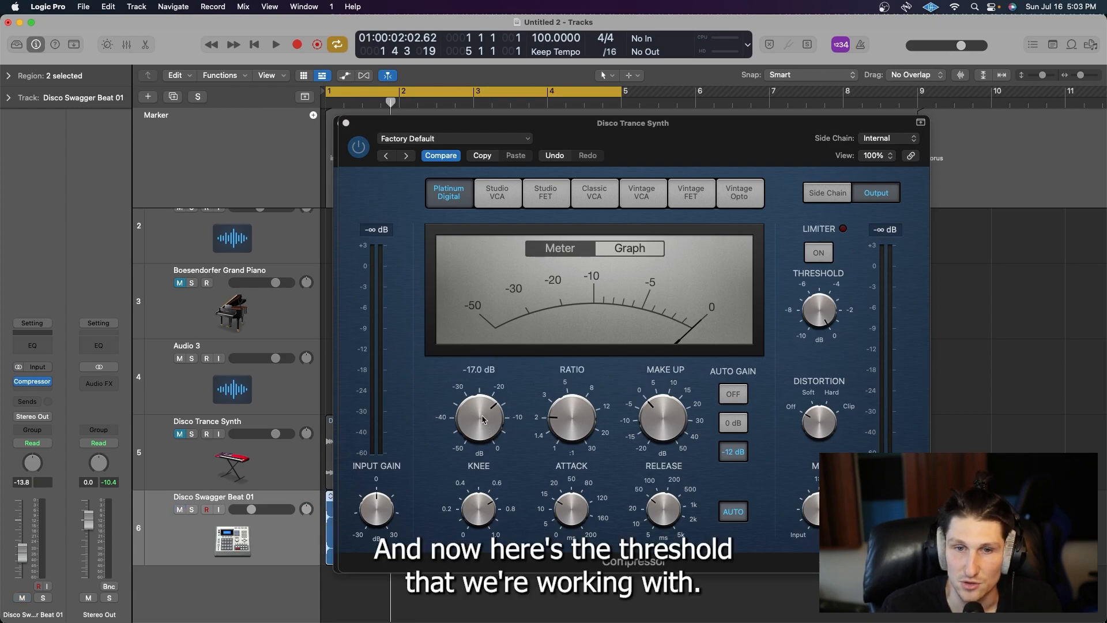
key(space)
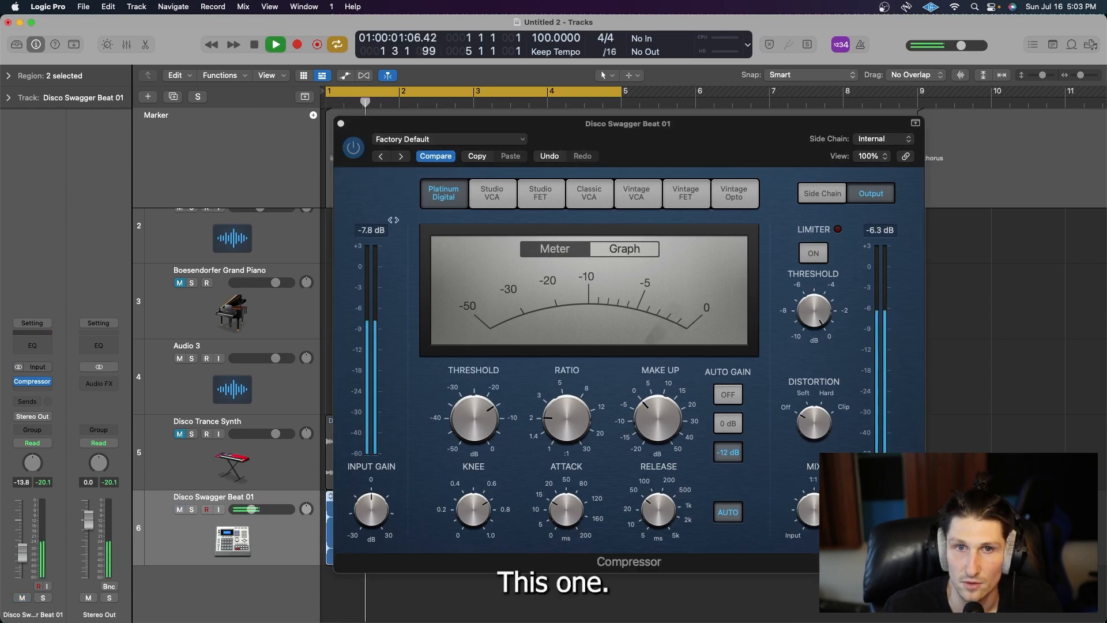
click(482, 426)
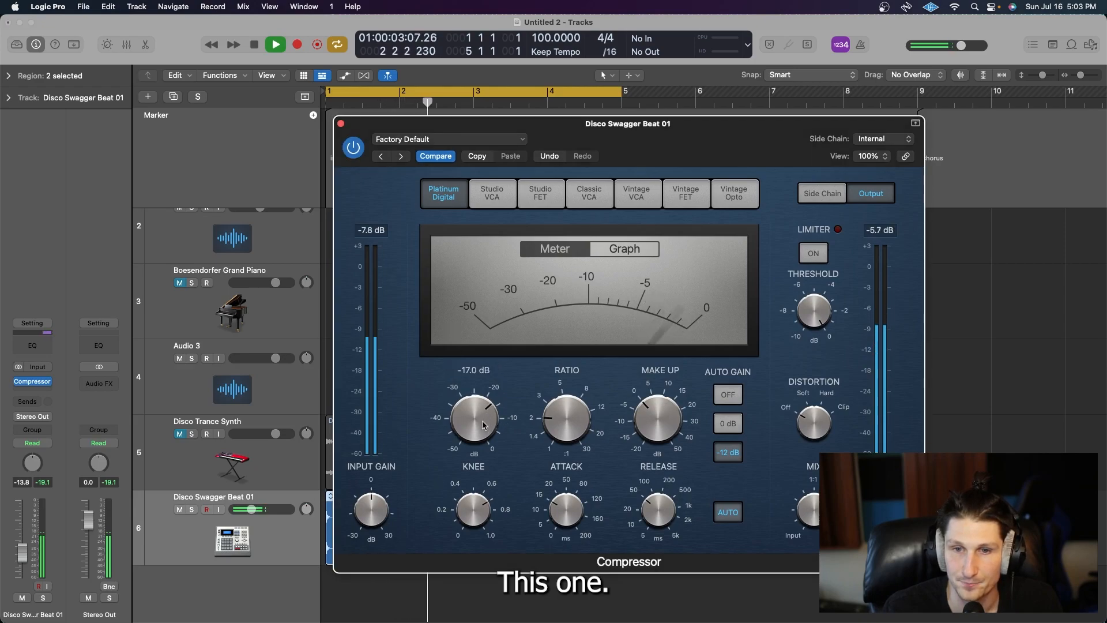
key(space)
Step: Set the beat Compressor's ratio to 3.1:1 and switch its display from the meter to the graph
mouse_move(566, 421)
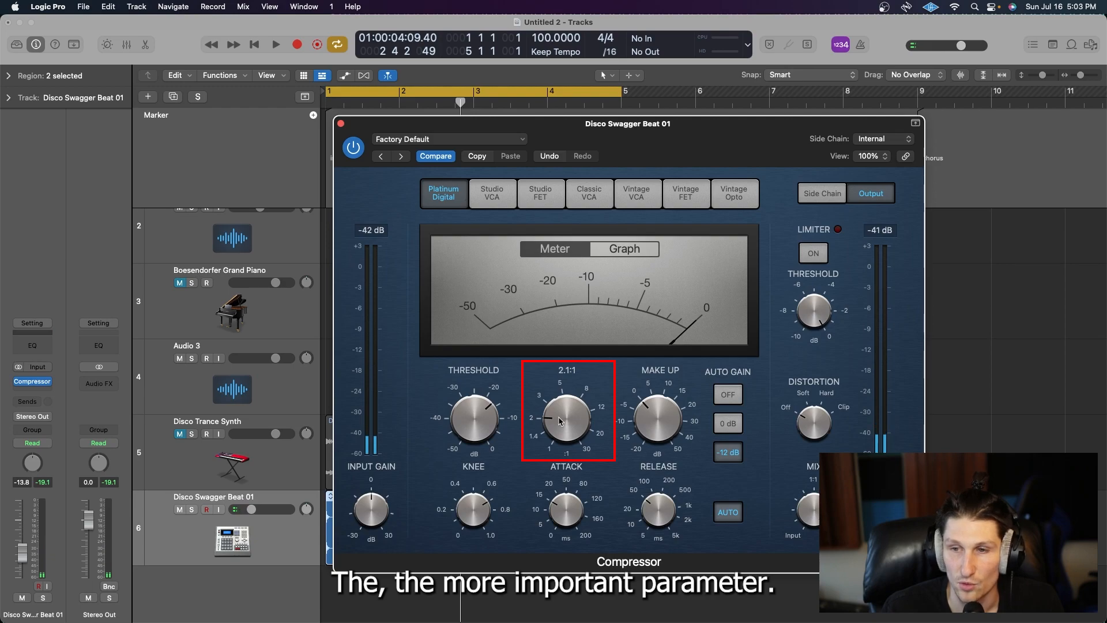
mouse_move(475, 425)
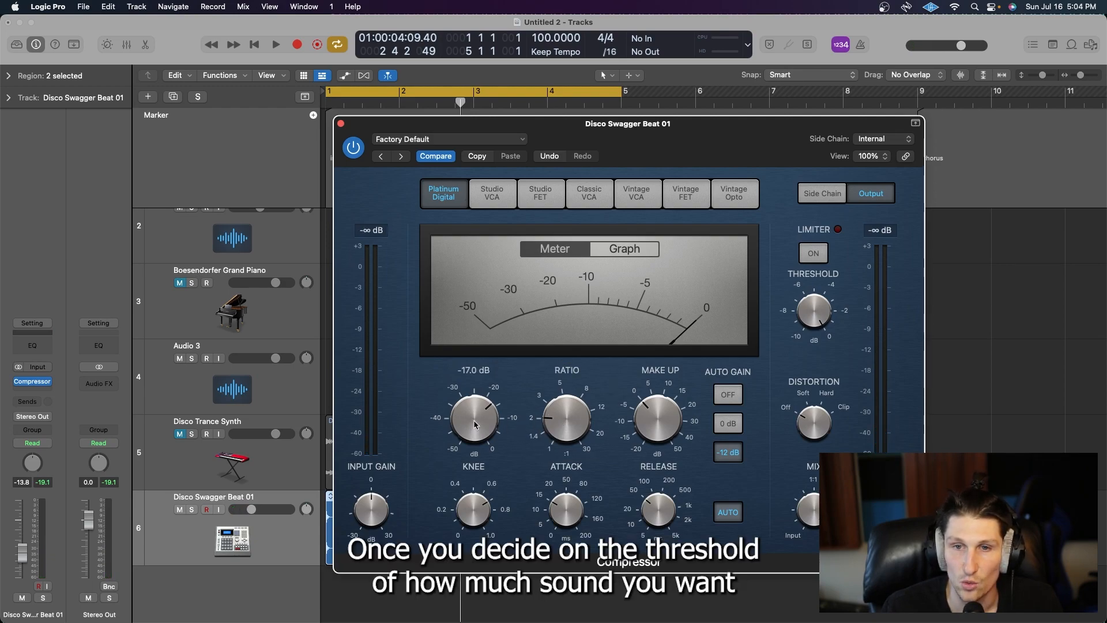
drag(563, 421, 562, 401)
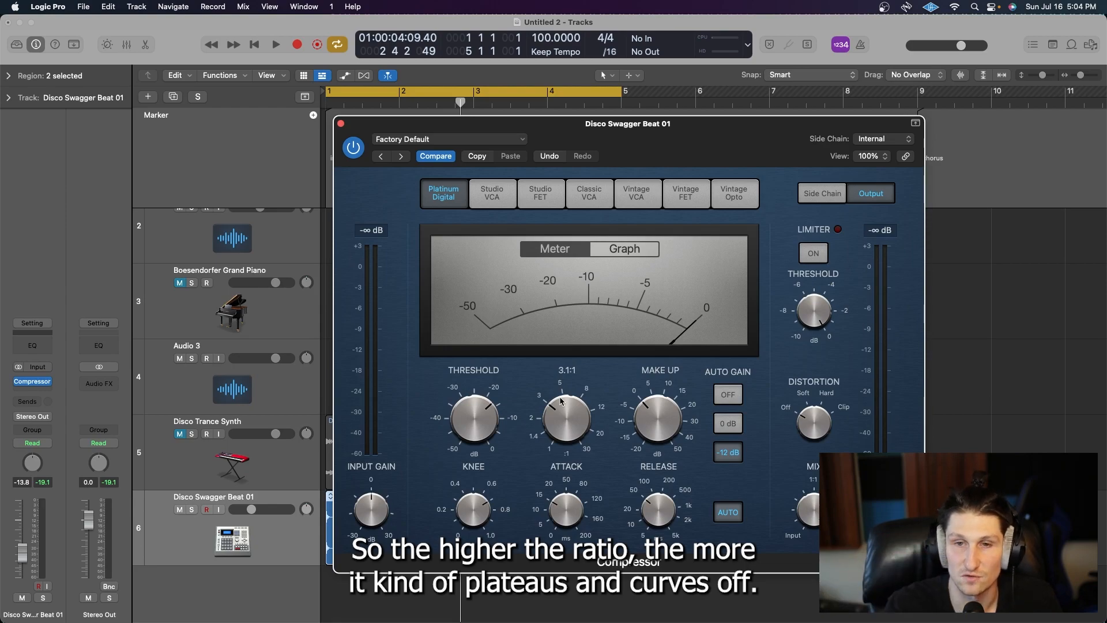
click(624, 250)
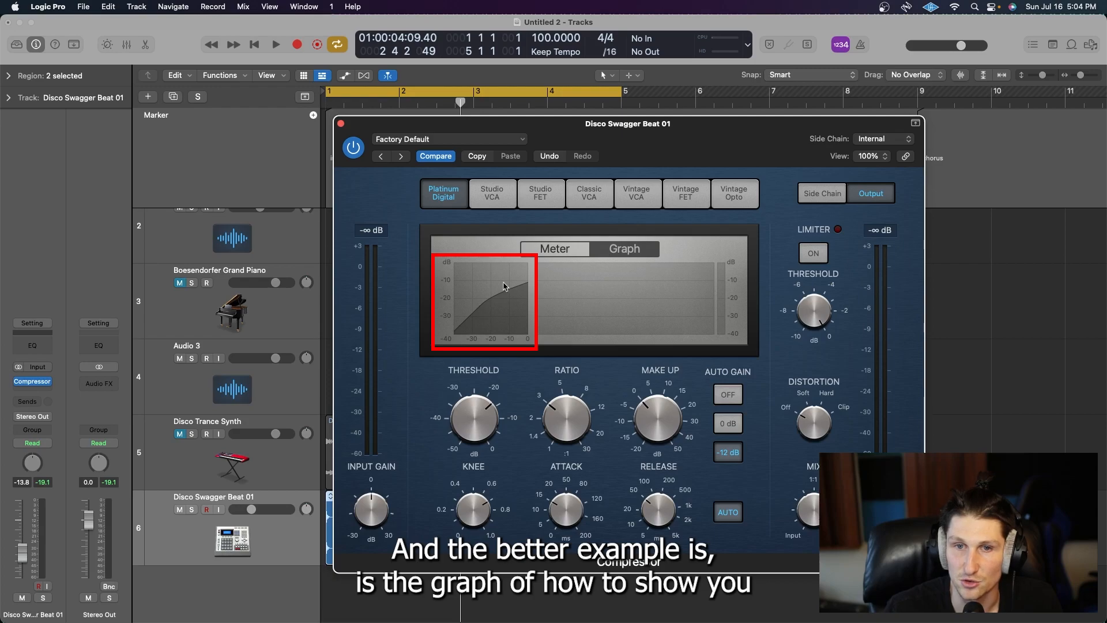
Step: Raise the threshold and increase the ratio to 17.0:1 to demonstrate their effect on the compression curve
mouse_move(481, 410)
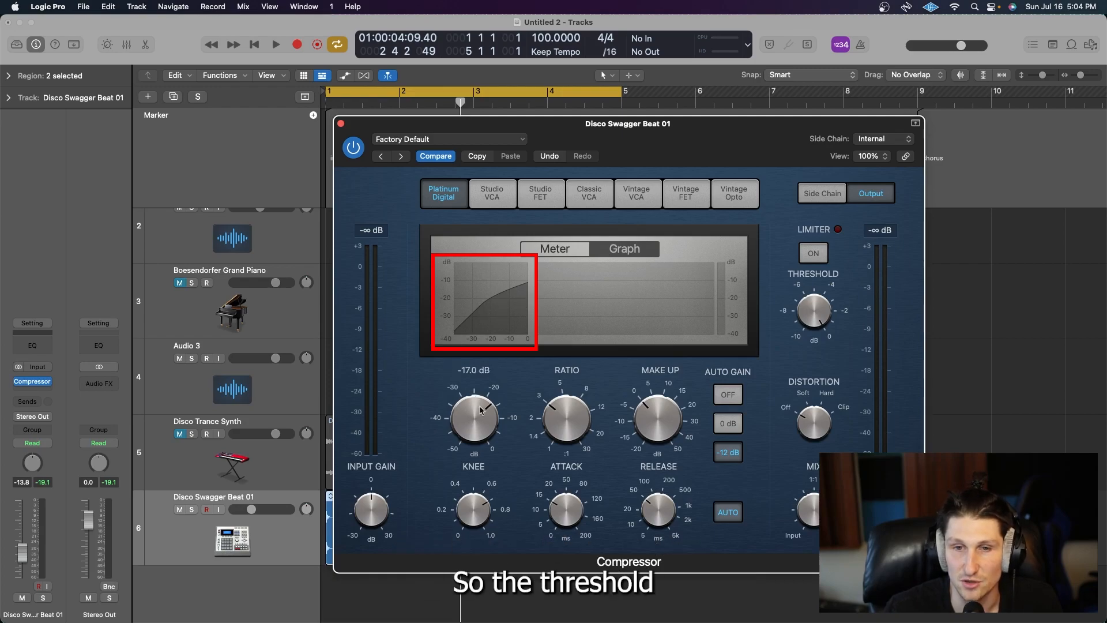
drag(479, 436, 478, 390)
mouse_move(552, 417)
mouse_move(565, 368)
mouse_down()
mouse_move(564, 398)
mouse_move(565, 365)
mouse_up()
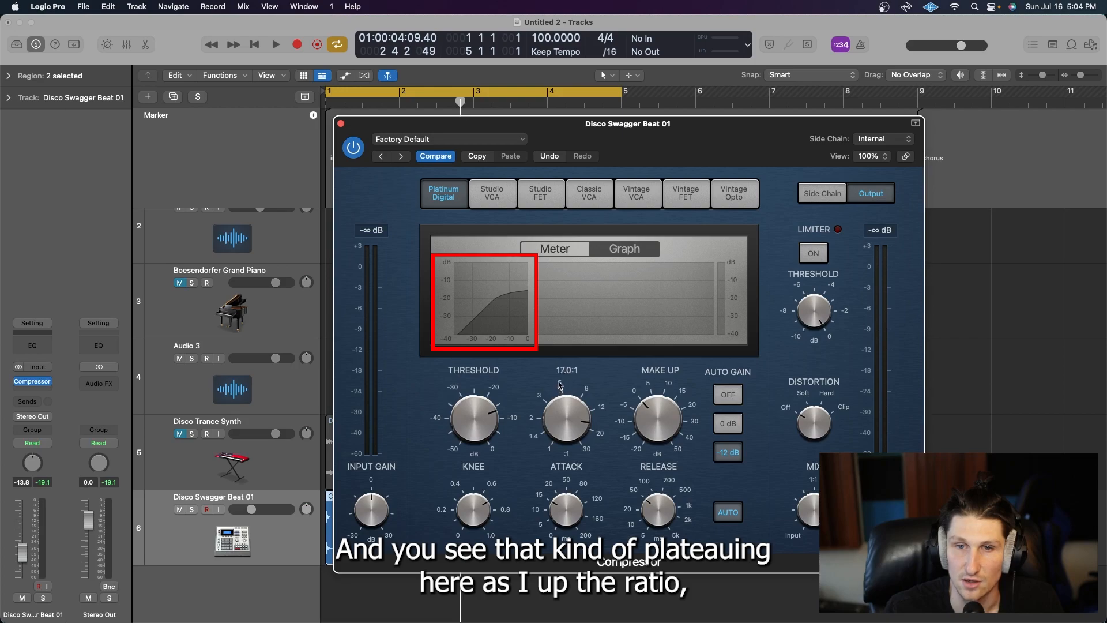
Step: Lower the ratio to 2.0:1, raise it to 5.0:1, and play the beat
drag(559, 364, 564, 518)
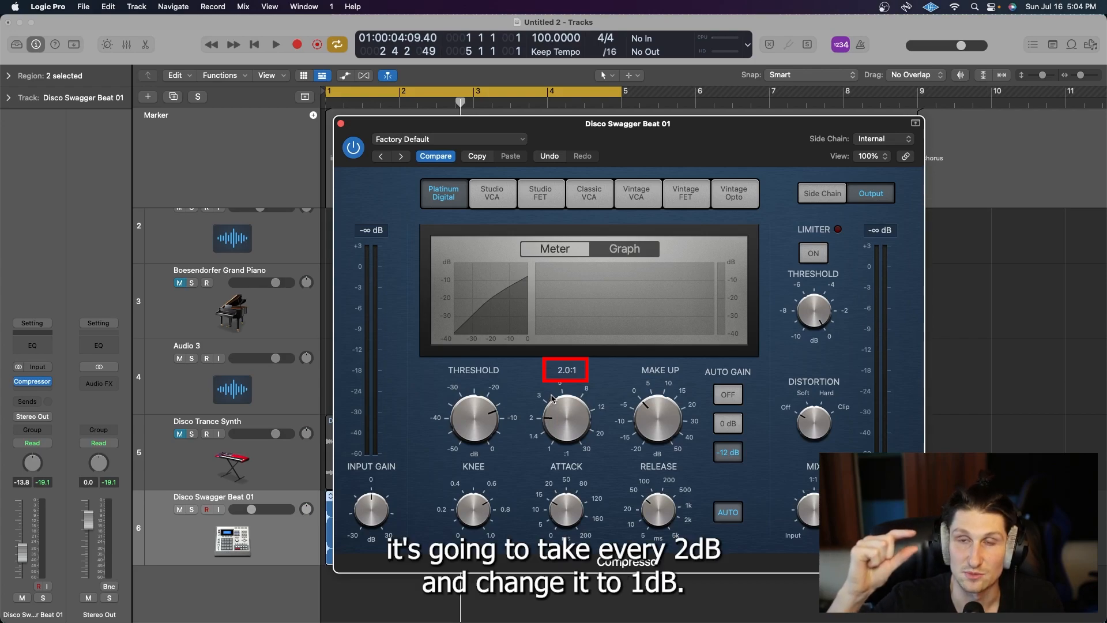
drag(560, 418, 566, 370)
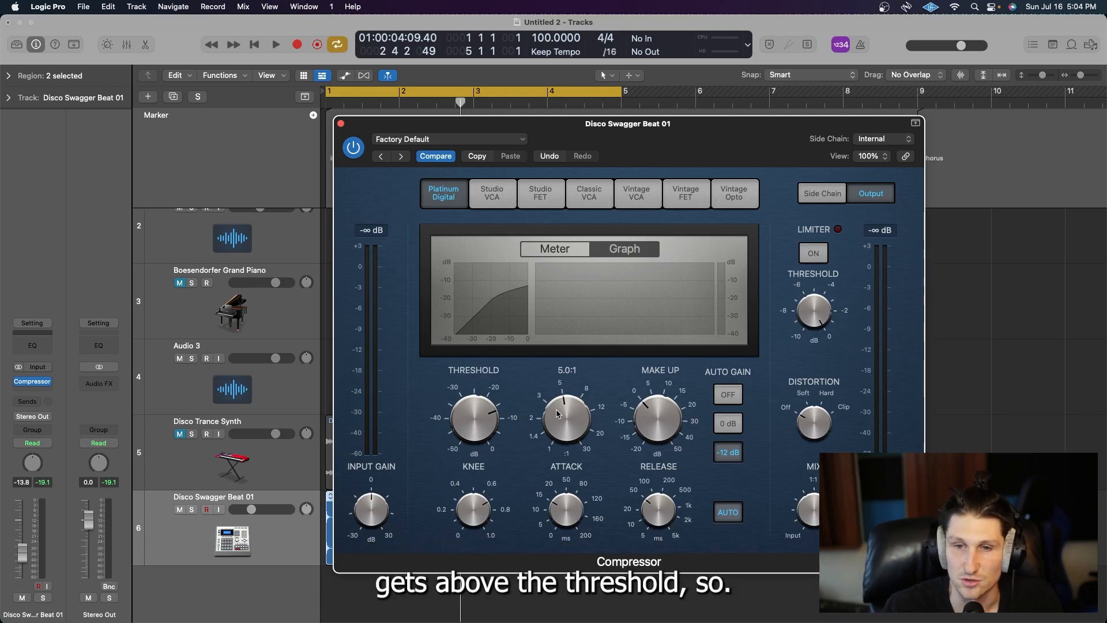
key(space)
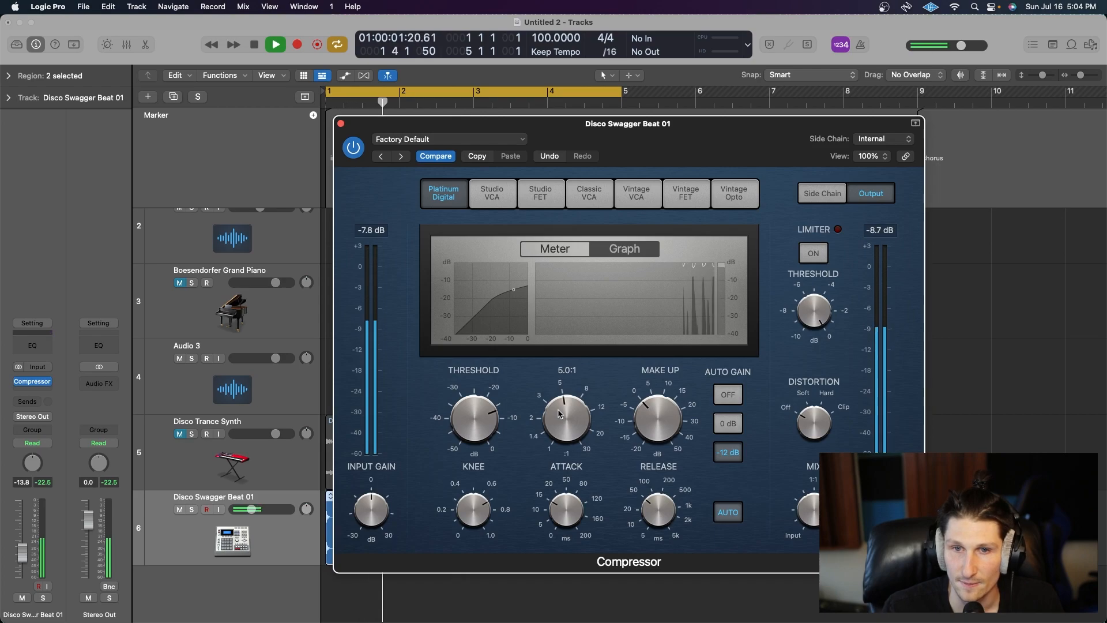
Step: During playback, soften the ratio, raise it to 8.7:1, lower the threshold to -25.0 dB, and stop the beat
drag(558, 414, 566, 466)
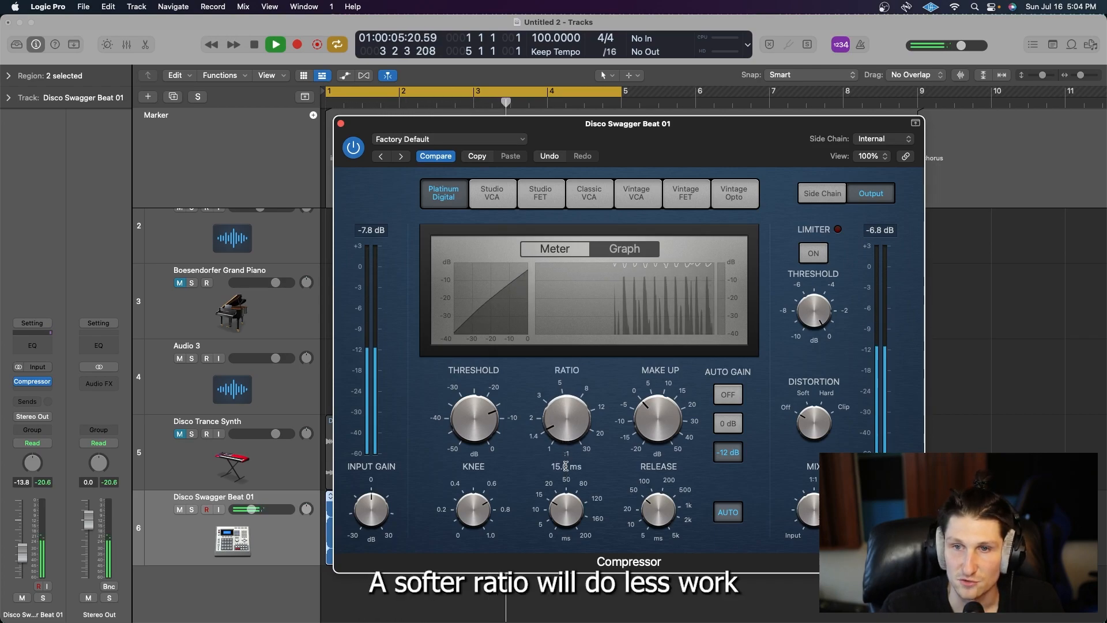
drag(564, 429, 558, 339)
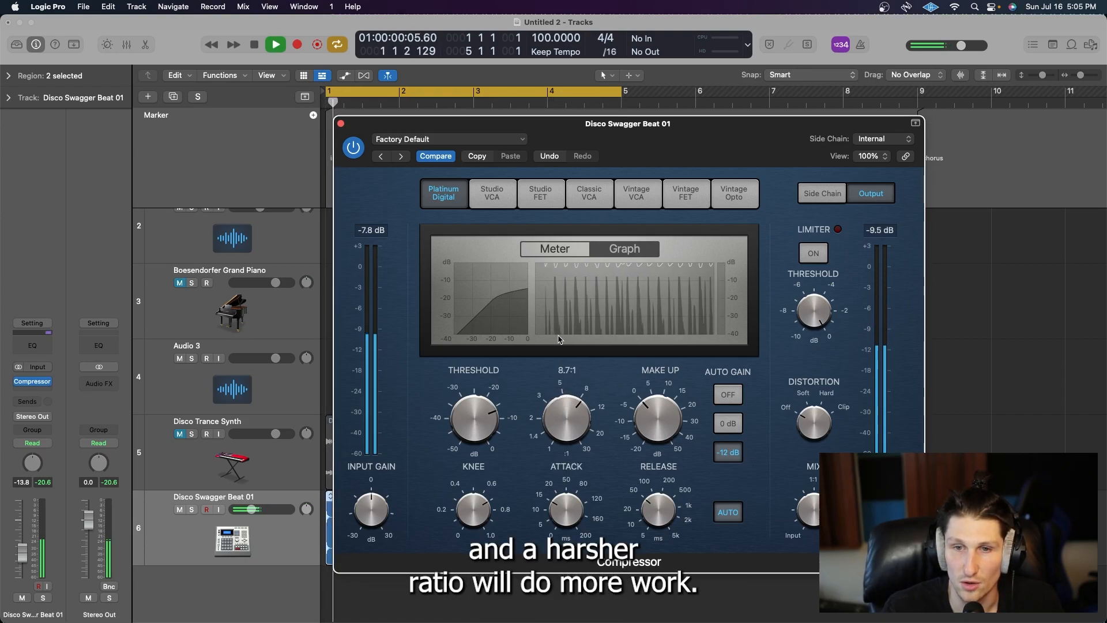
drag(478, 406, 477, 442)
key(space)
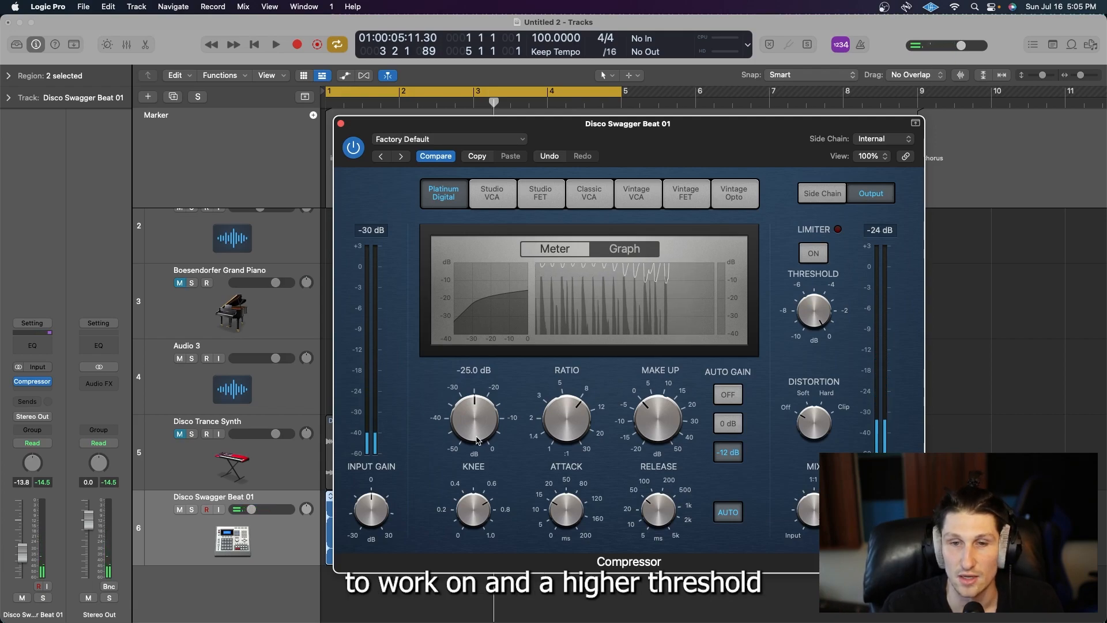
Step: Raise the beat Compressor's threshold close to its maximum, and bring it back down to increase the compression
drag(477, 430, 478, 378)
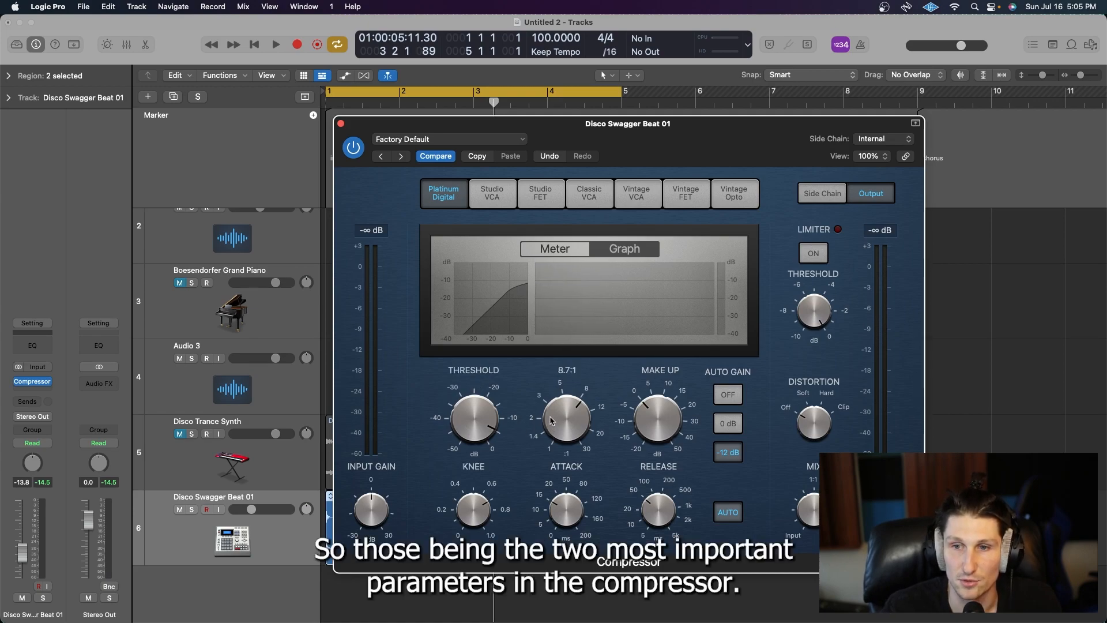
mouse_move(640, 413)
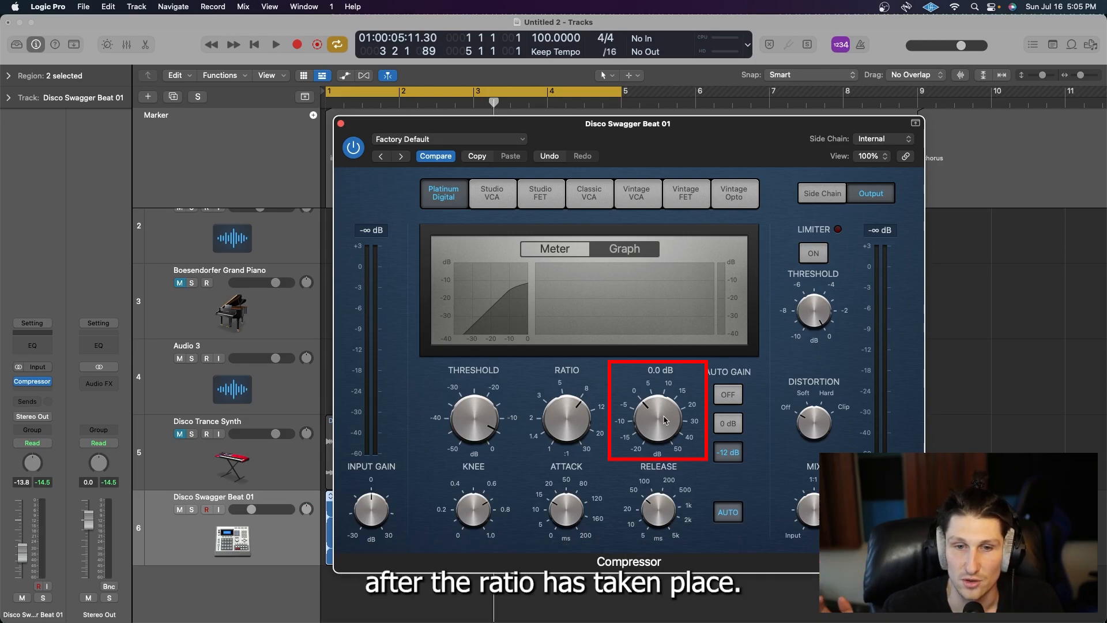
drag(475, 419, 486, 462)
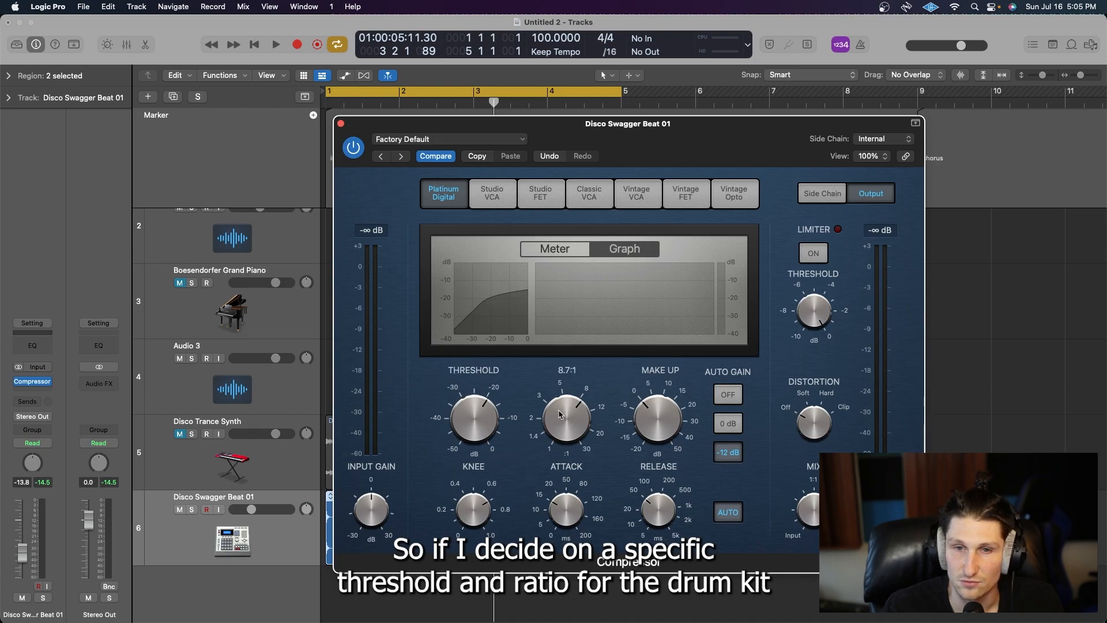
Step: During playback, lower the make-up gain to -4.0 dB, raise it to 1.0 dB, and stop the beat
key(space)
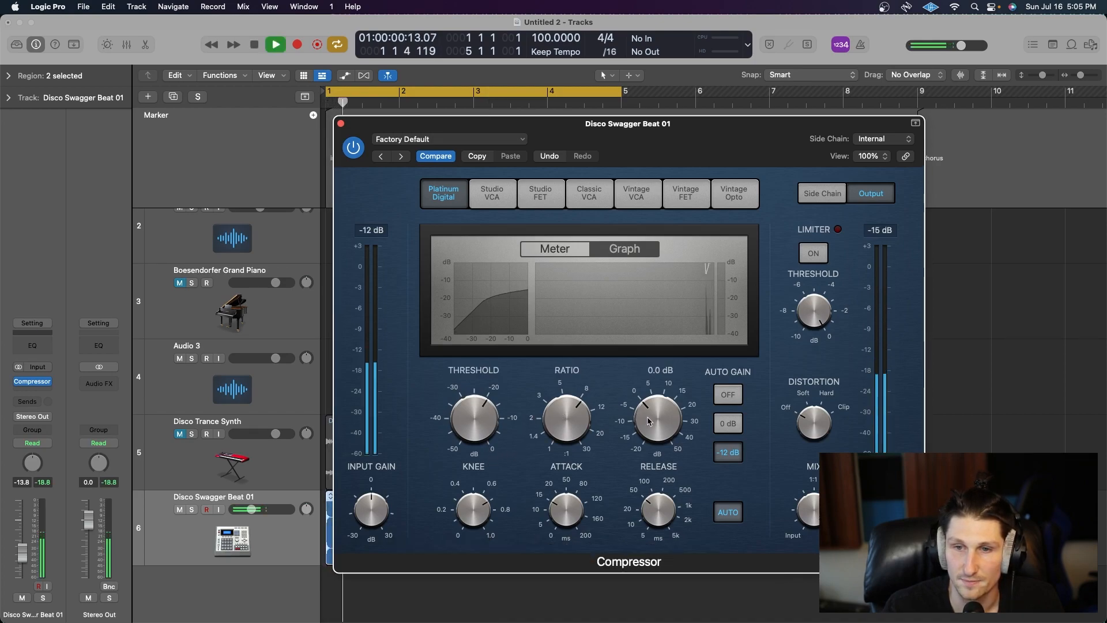
drag(649, 414, 649, 425)
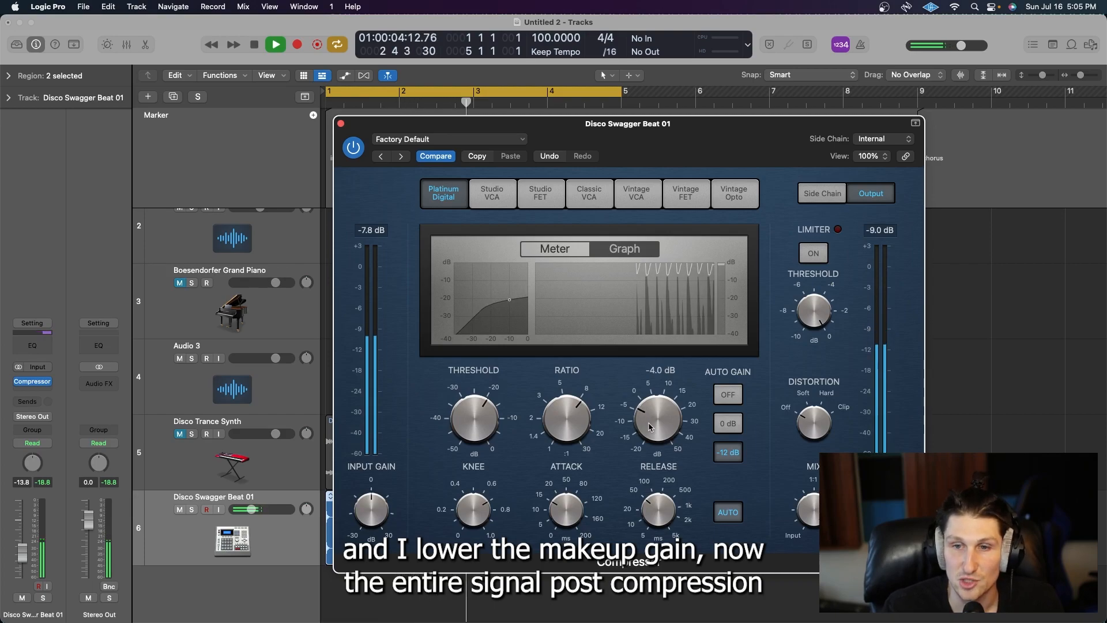
mouse_move(649, 426)
mouse_down()
mouse_move(650, 388)
mouse_move(649, 411)
mouse_up()
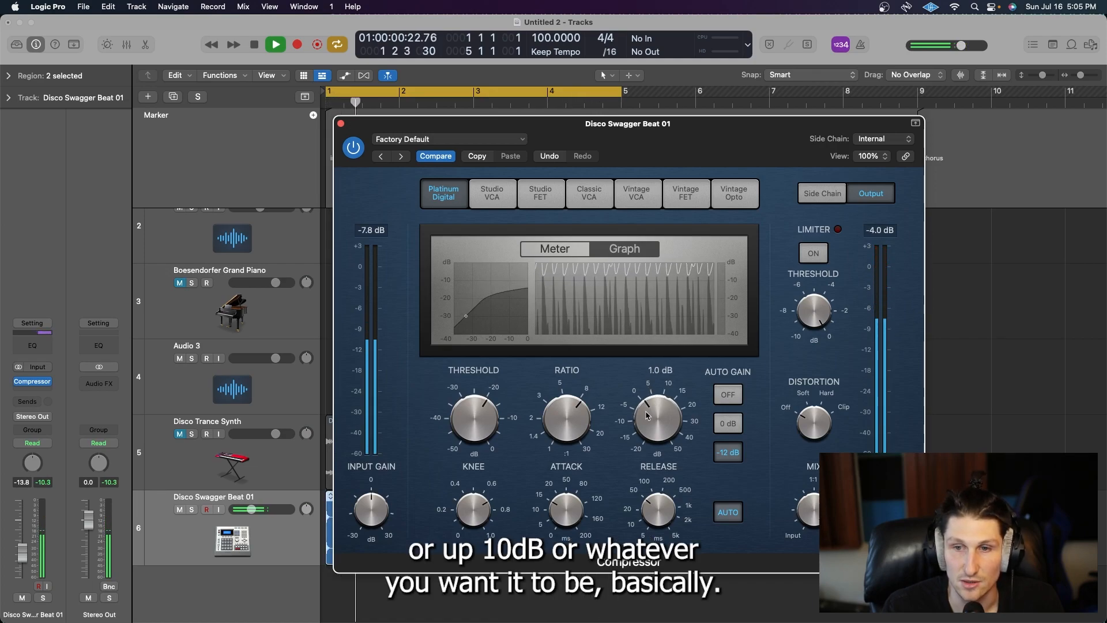
key(space)
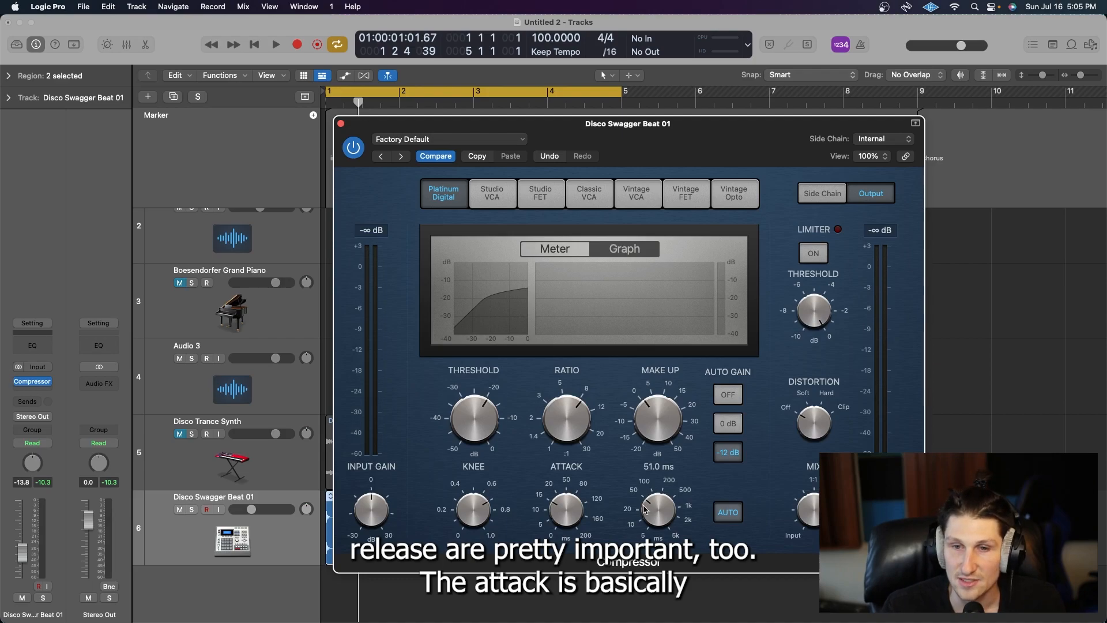
Step: Lengthen the Compressor's attack to 68.0 ms, and adjust the release after shortening it to 8.9 ms
mouse_move(580, 508)
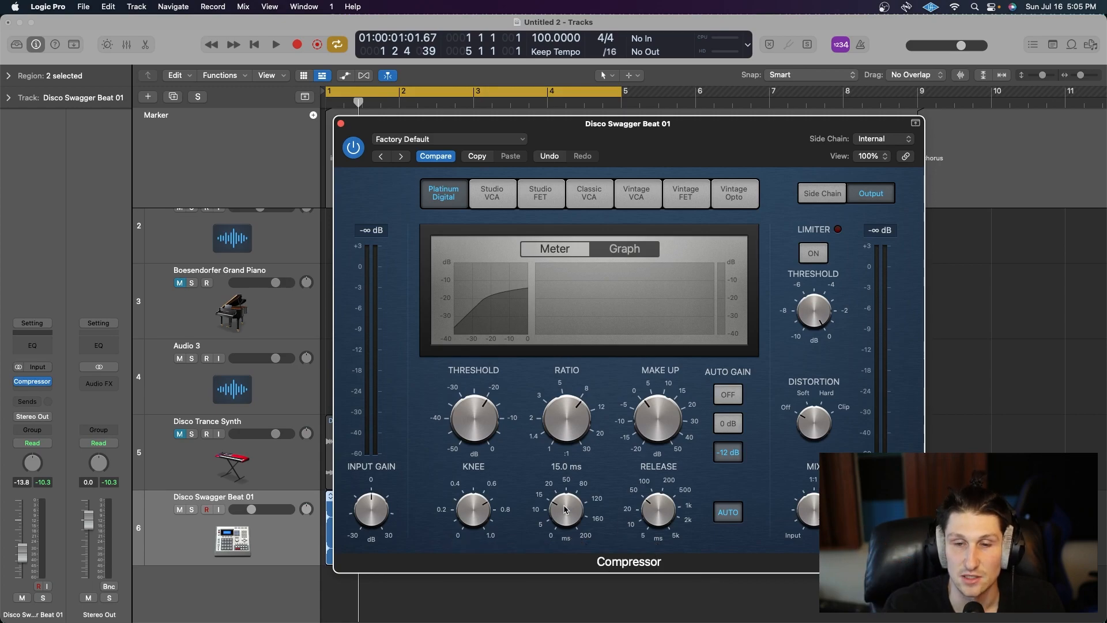
drag(565, 509, 567, 533)
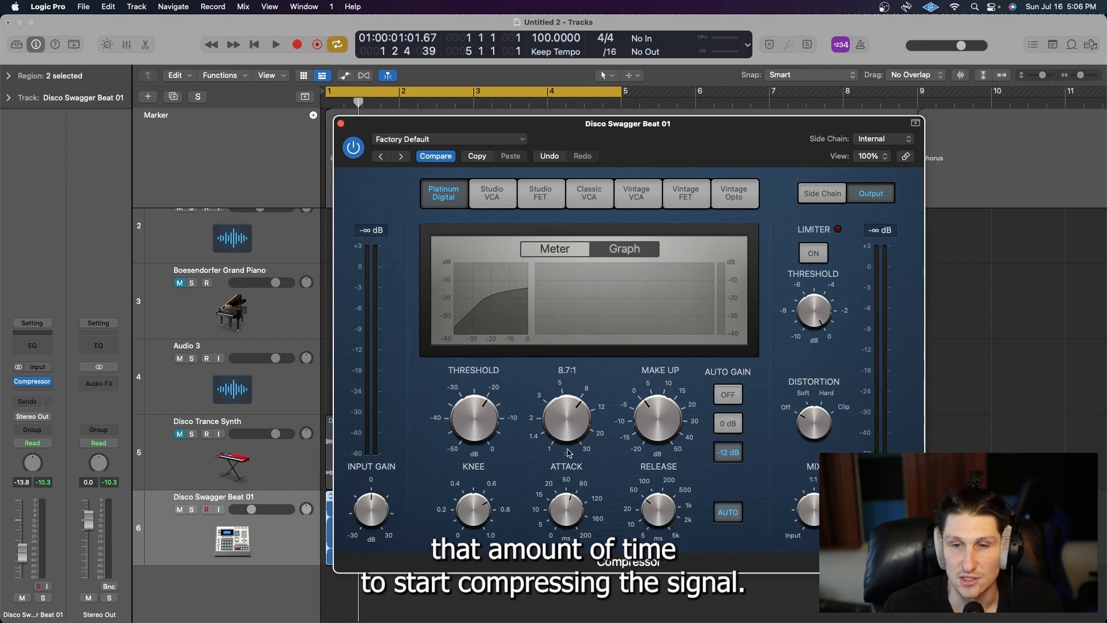
mouse_move(651, 507)
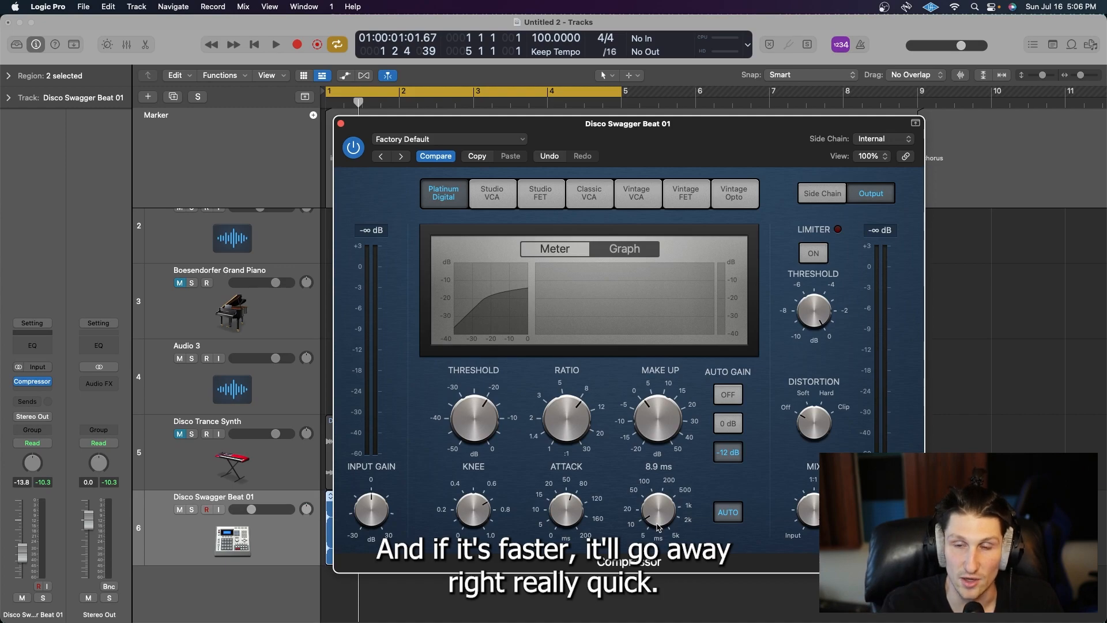
drag(657, 527, 658, 474)
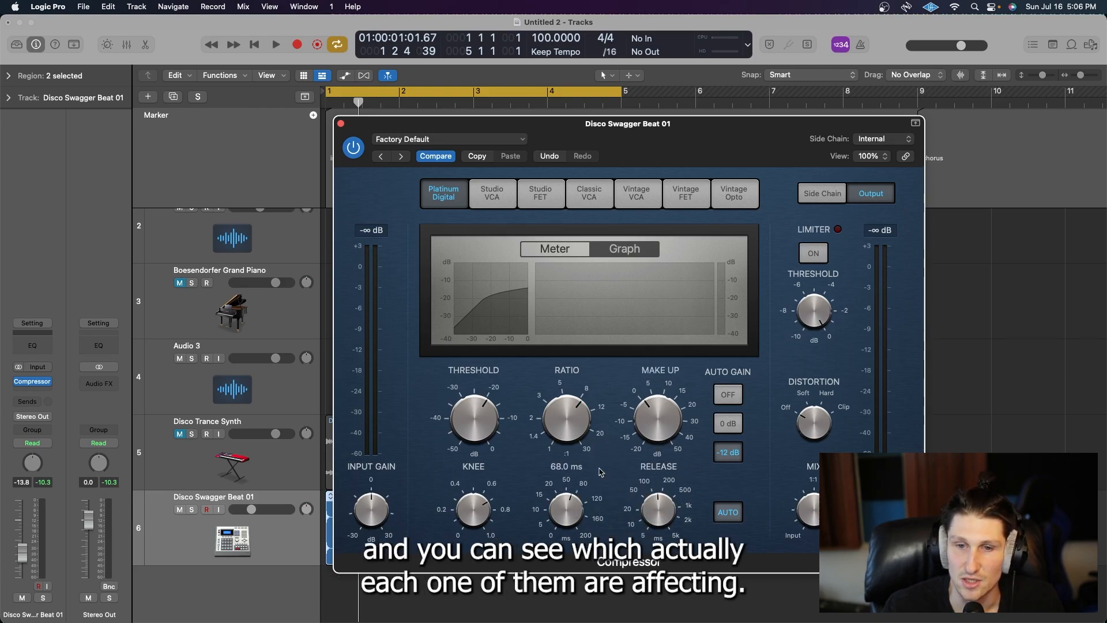
Step: Preview the Studio VCA, Studio FET, Vintage Opto and Classic VCA models, return to Platinum Digital, and compare its meter and graph displays
mouse_move(471, 502)
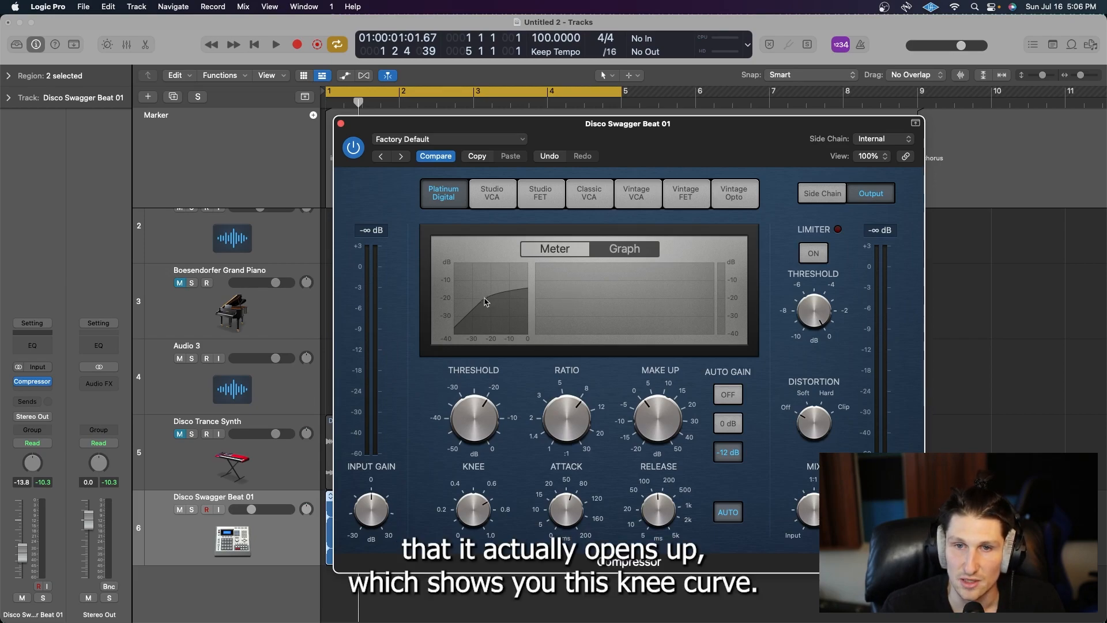
click(499, 195)
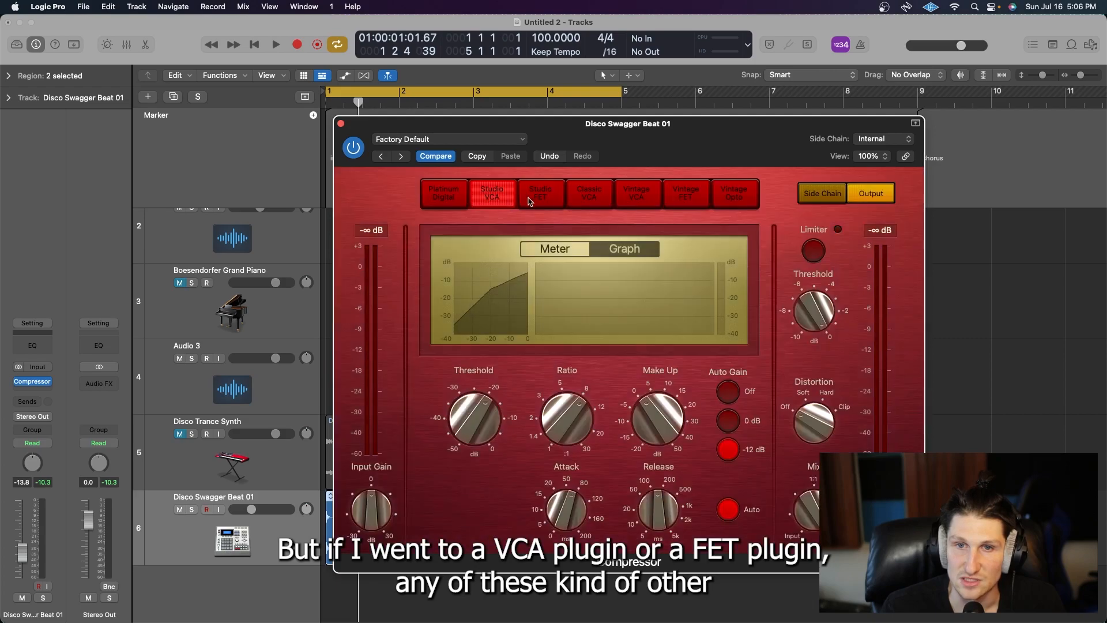
click(542, 196)
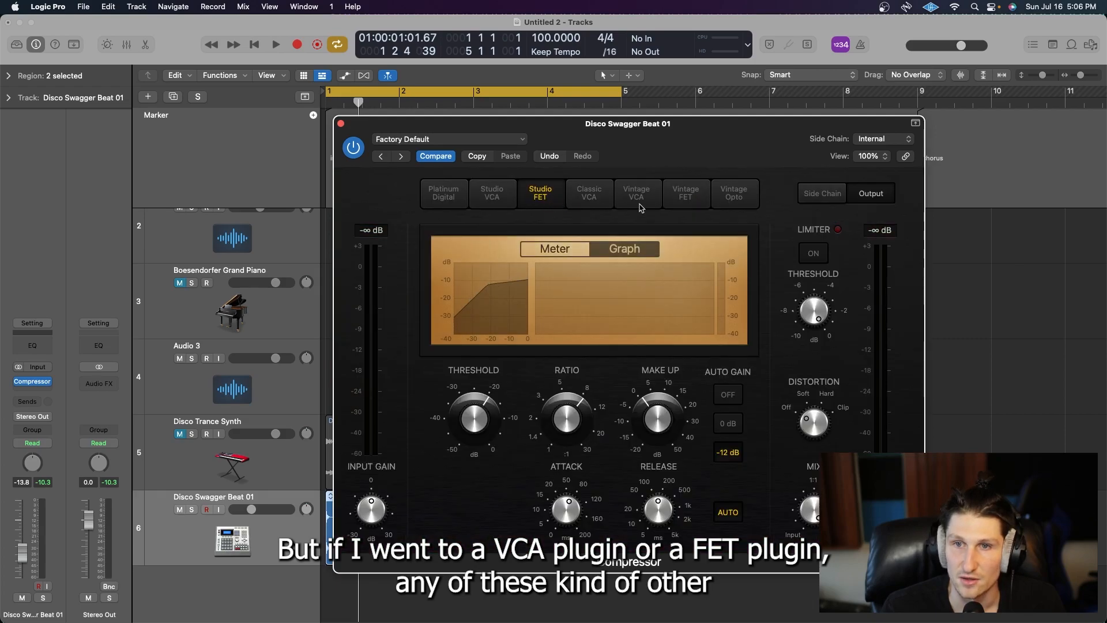
click(722, 206)
click(575, 199)
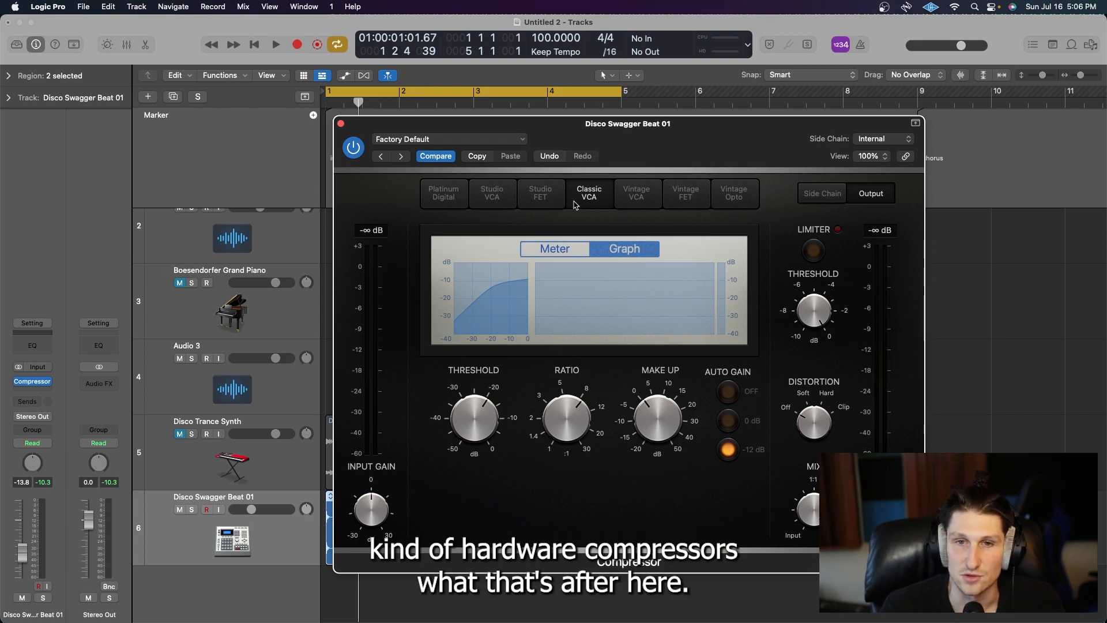
click(450, 197)
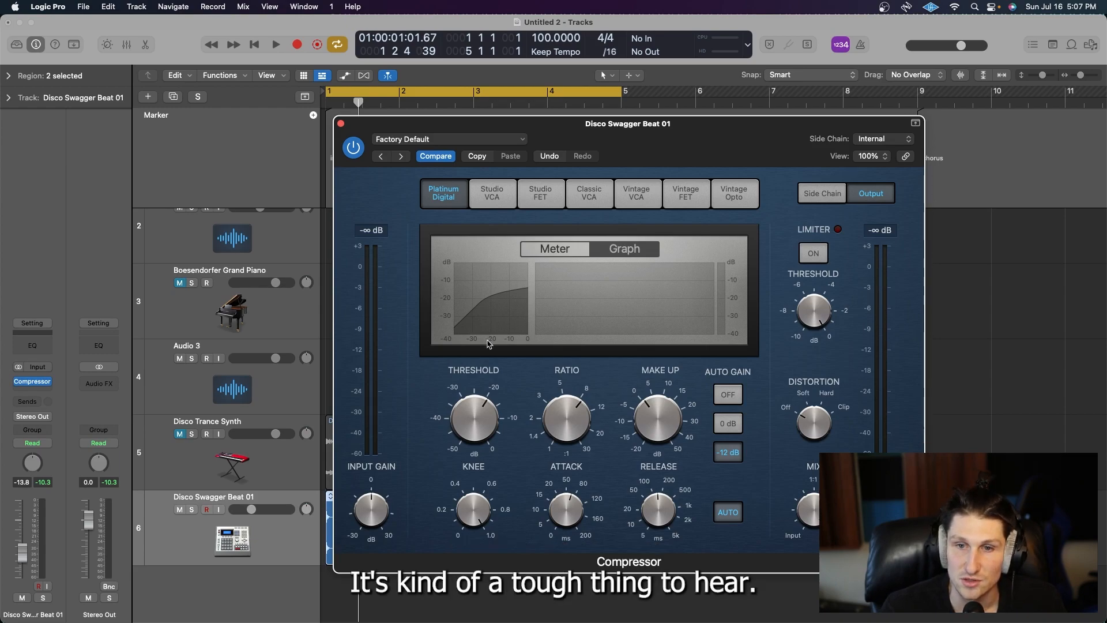
click(568, 249)
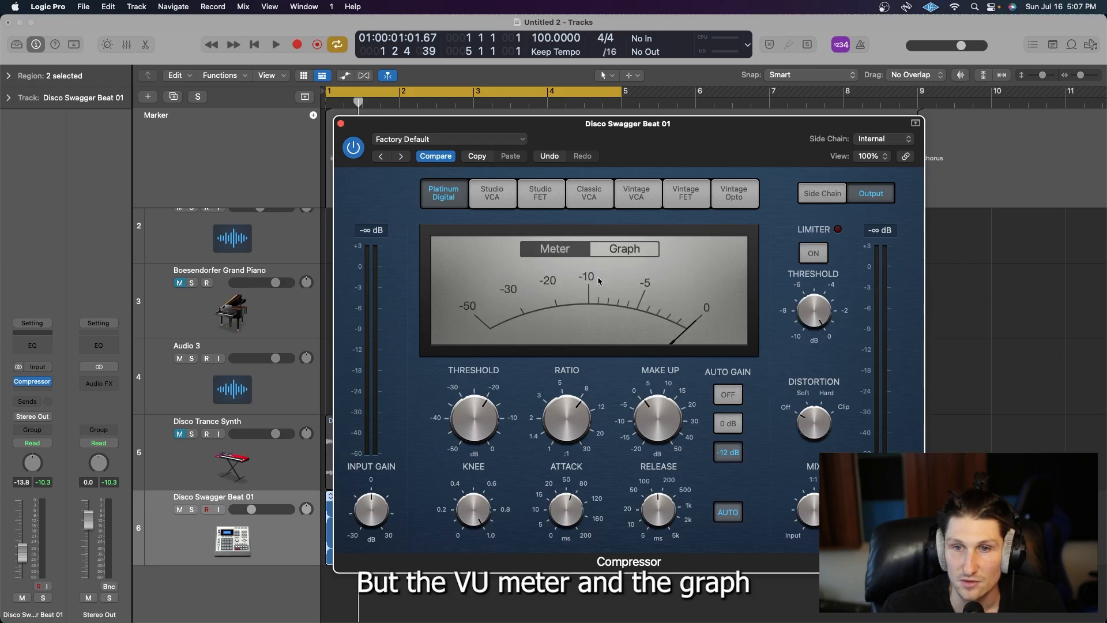
click(617, 249)
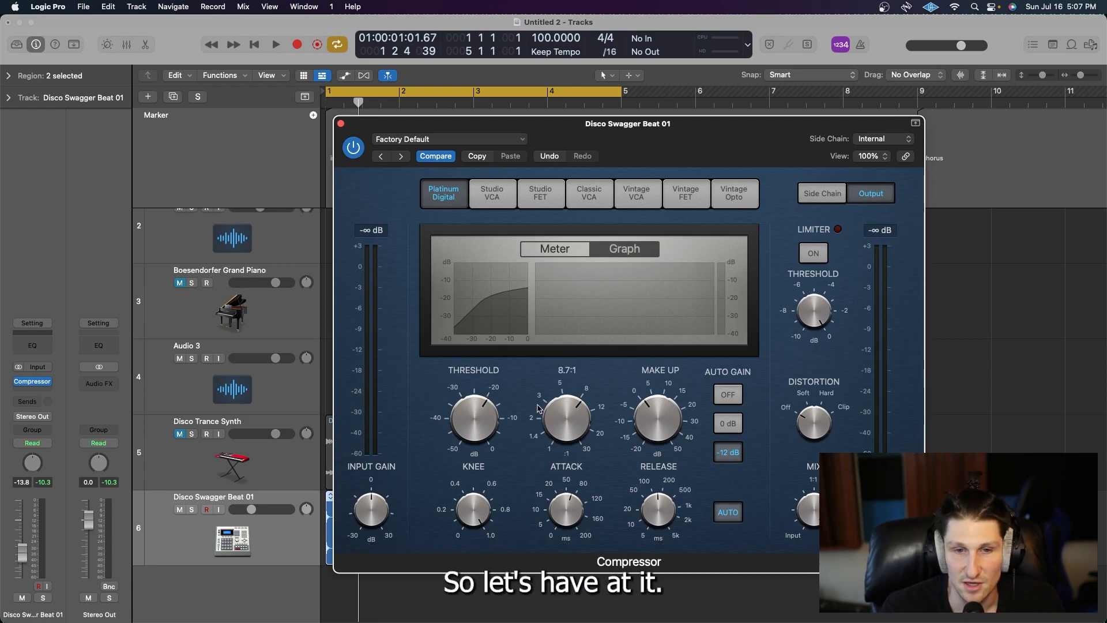
Step: Play the beat, lower the Compressor's threshold and ratio, and shorten the attack to 0.0 ms and the release to 19.0 ms
key(space)
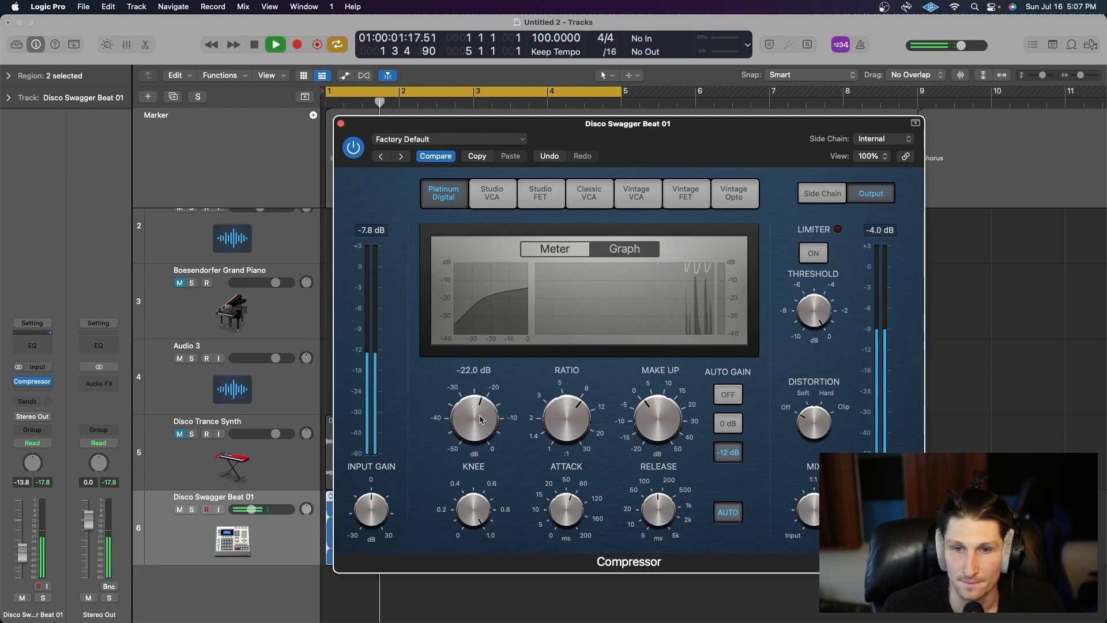
drag(563, 420, 476, 557)
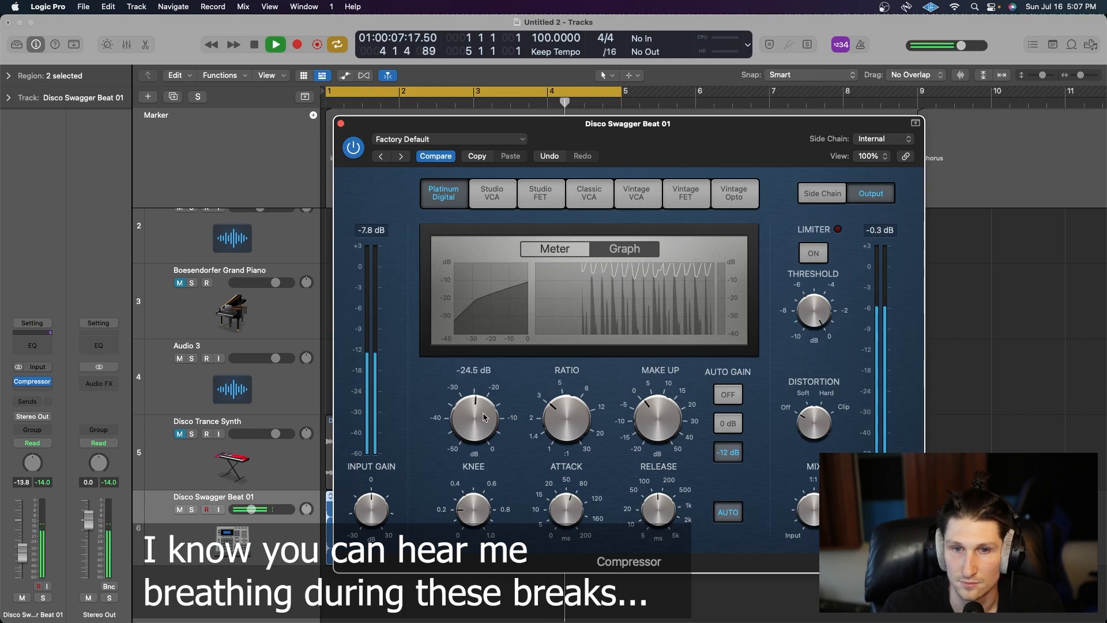
drag(566, 507, 576, 568)
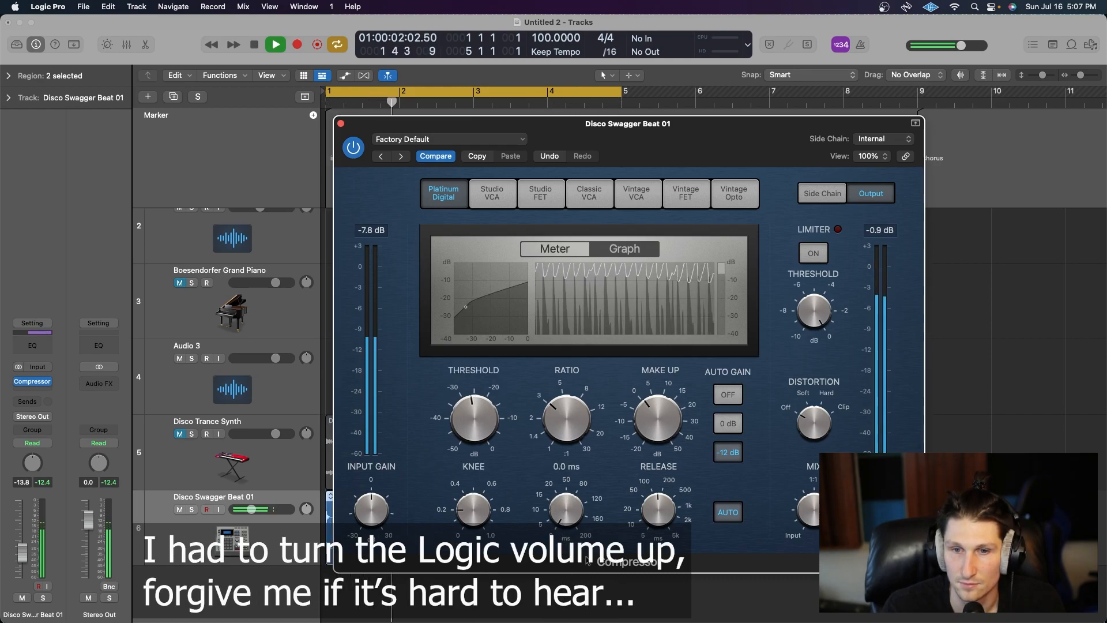
drag(658, 510, 658, 541)
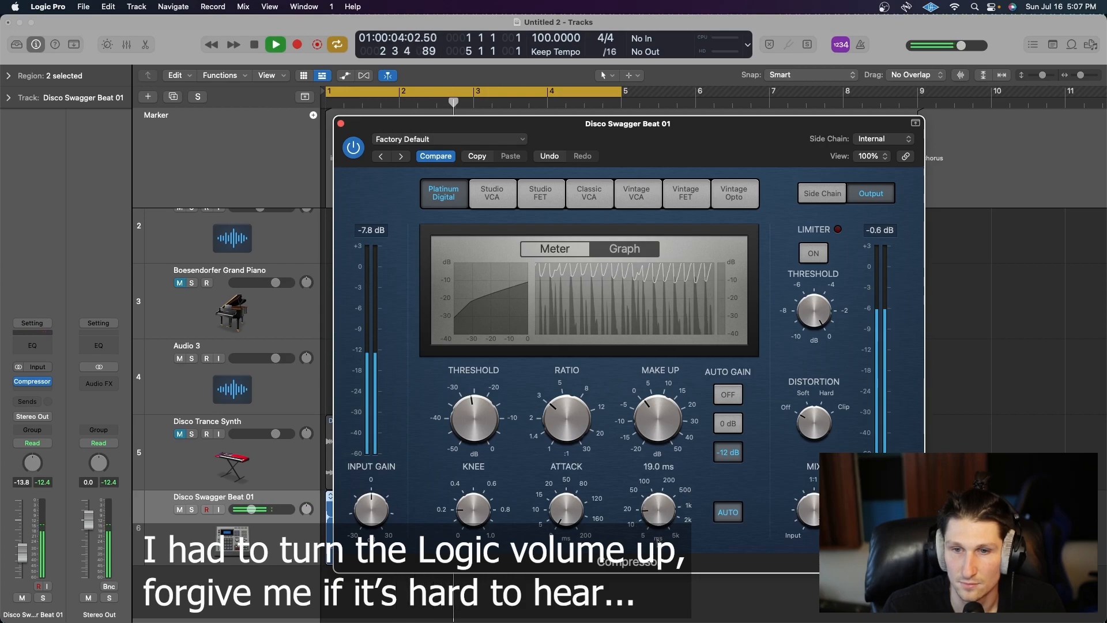
Step: Raise the ratio to 8.3:1 and the make-up gain to 3.0 dB while the beat plays
drag(569, 420, 575, 393)
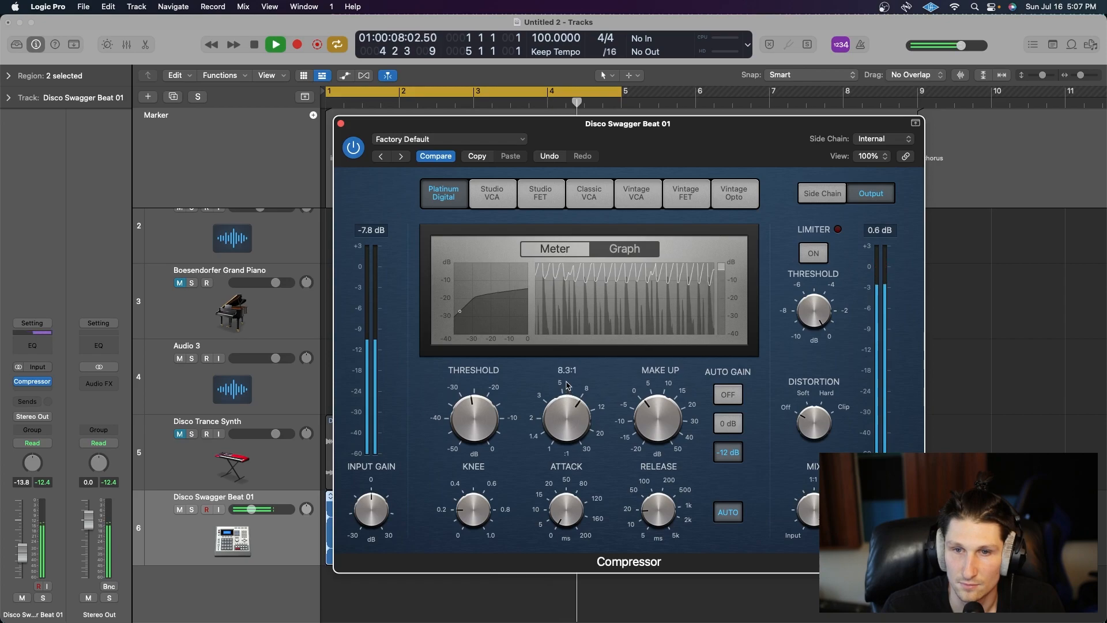
drag(656, 406, 656, 402)
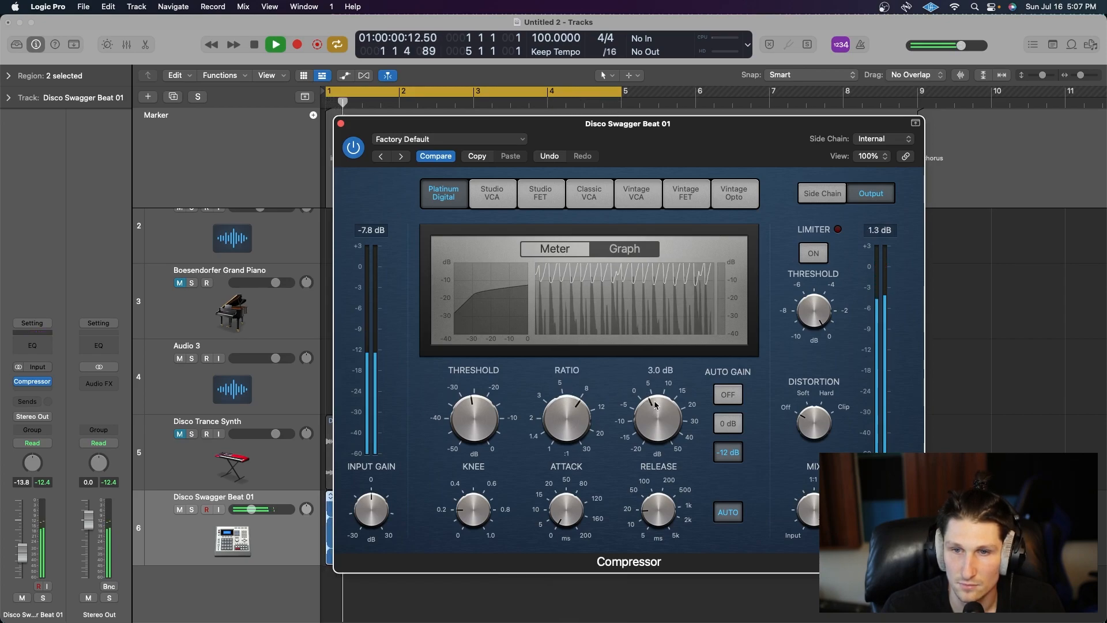
Step: Lower the Compressor's mix to 0%, stop the beat, and sweep the mix to 100% and back down to demonstrate dry and wet
drag(819, 502, 831, 615)
key(space)
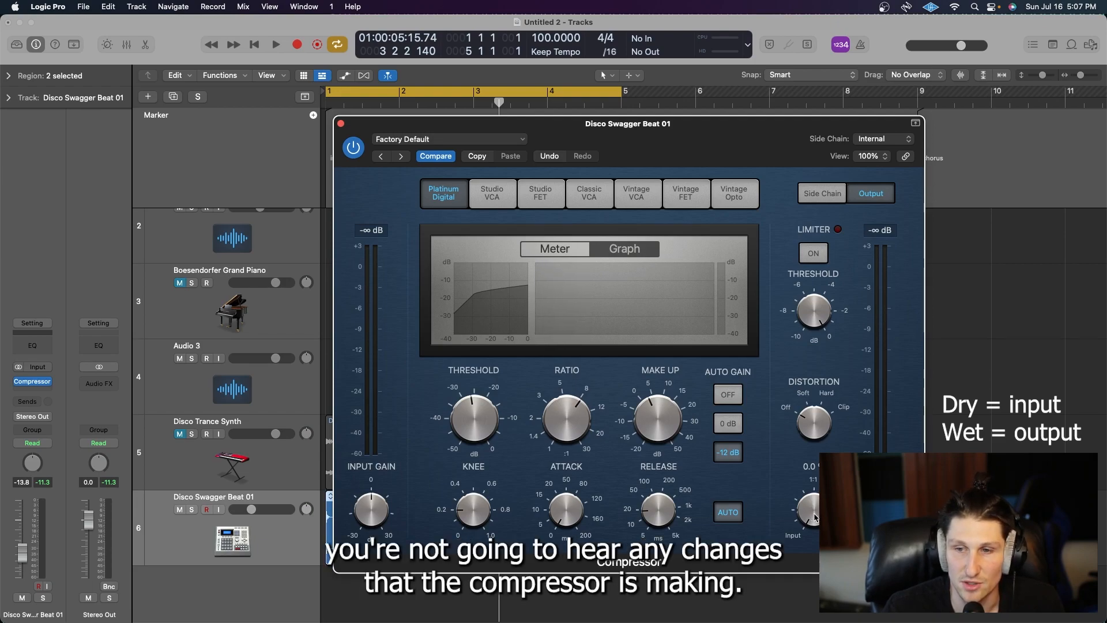
drag(814, 519, 814, 512)
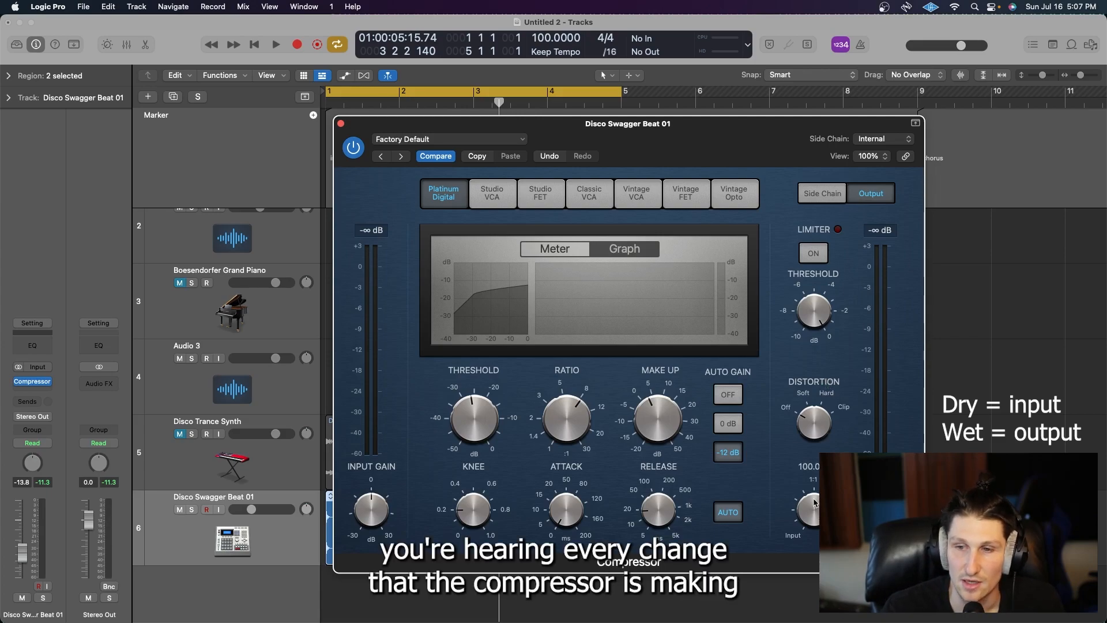
drag(814, 502, 813, 516)
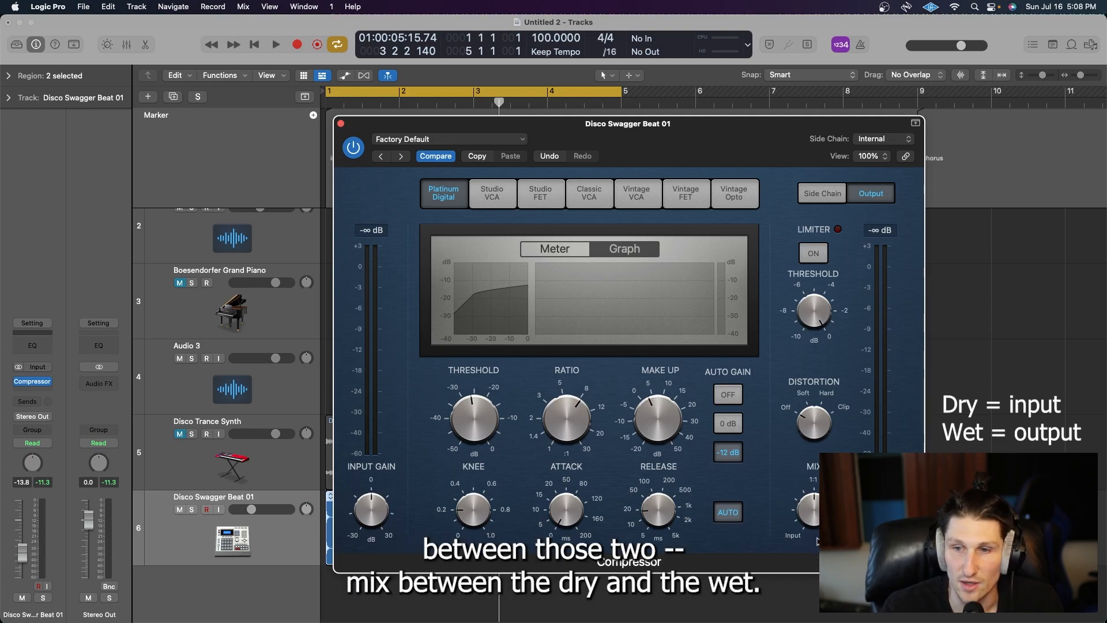
mouse_move(817, 518)
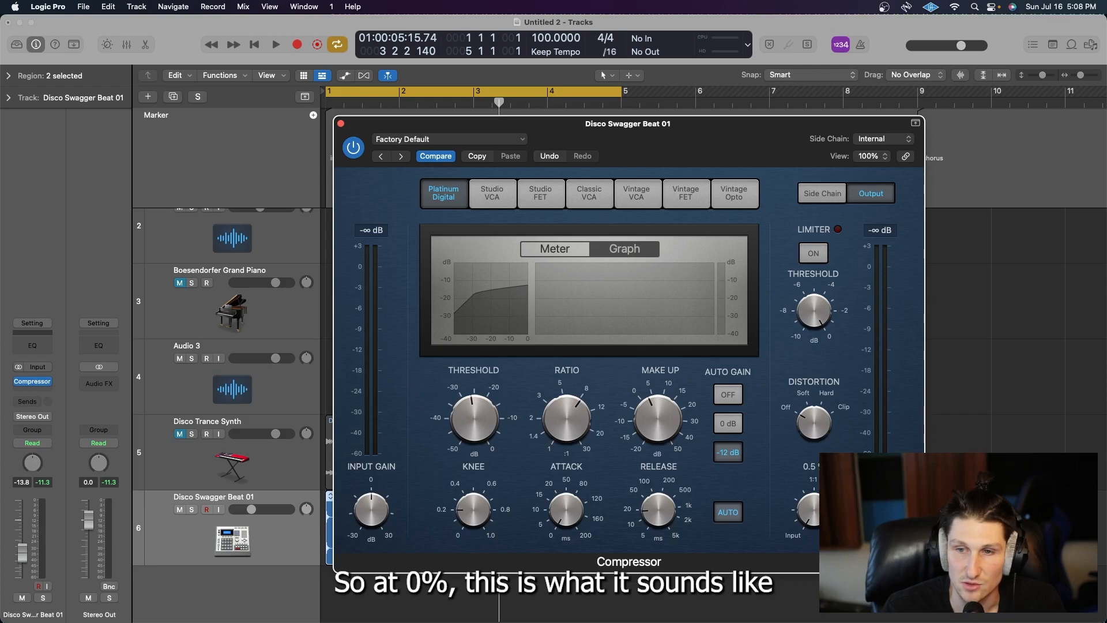
Step: Play the beat with the mix at 0.0%, raise the mix to 100% to compare, and stop playback
key(space)
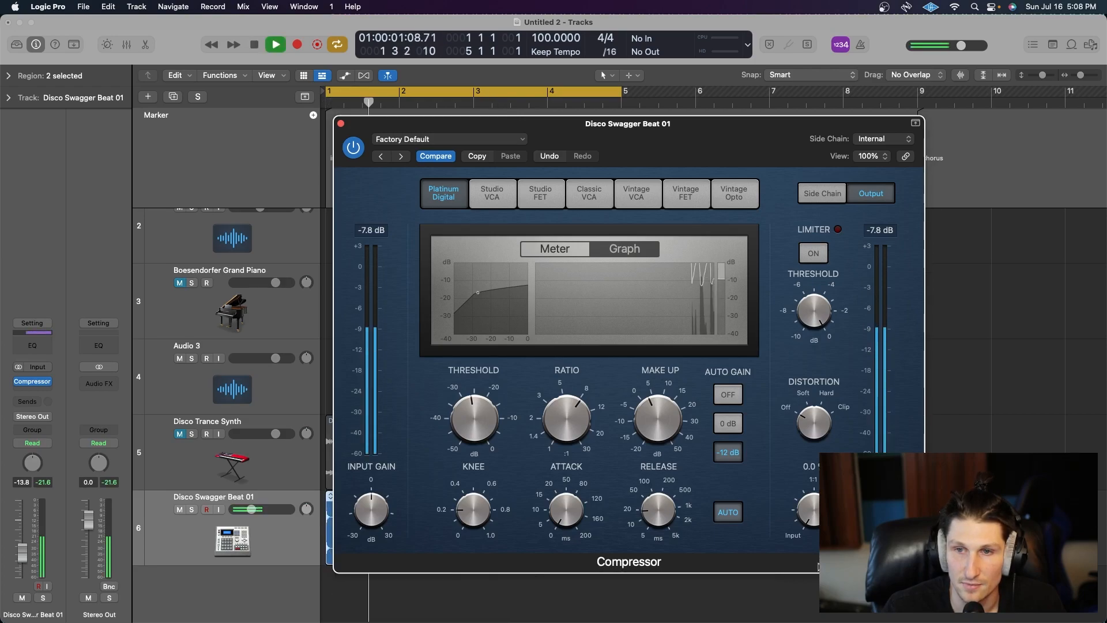
drag(818, 563, 817, 414)
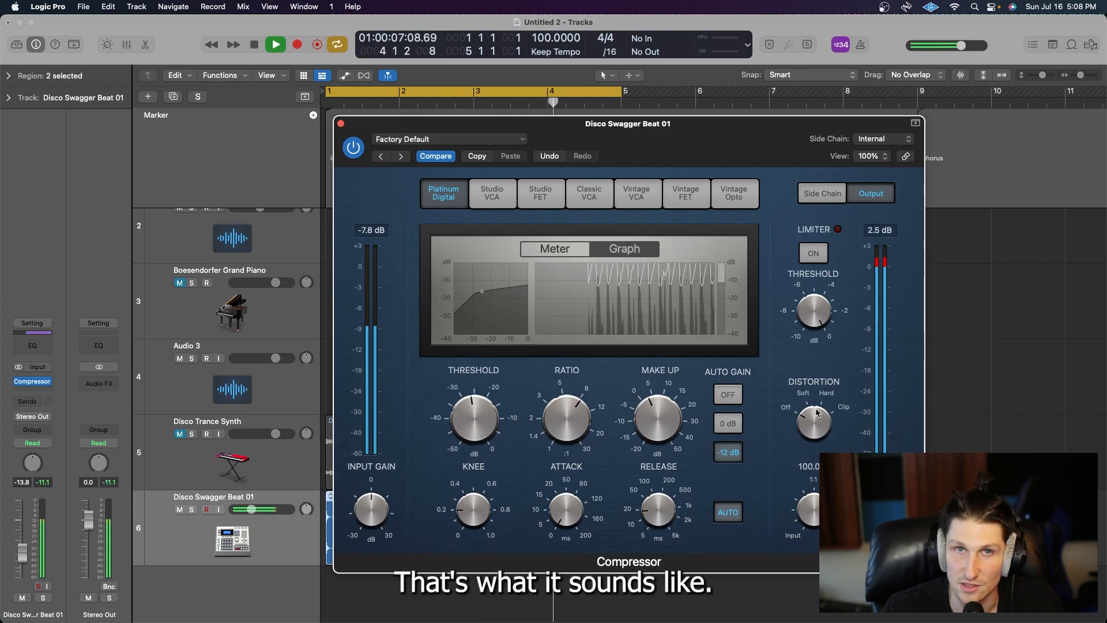
key(space)
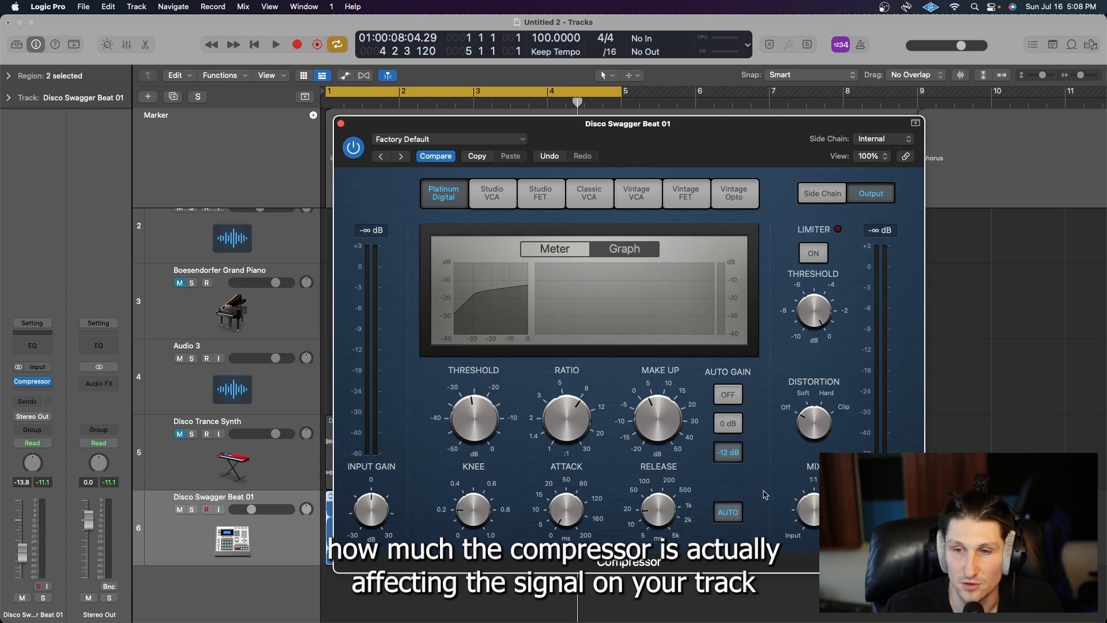
drag(814, 510, 814, 505)
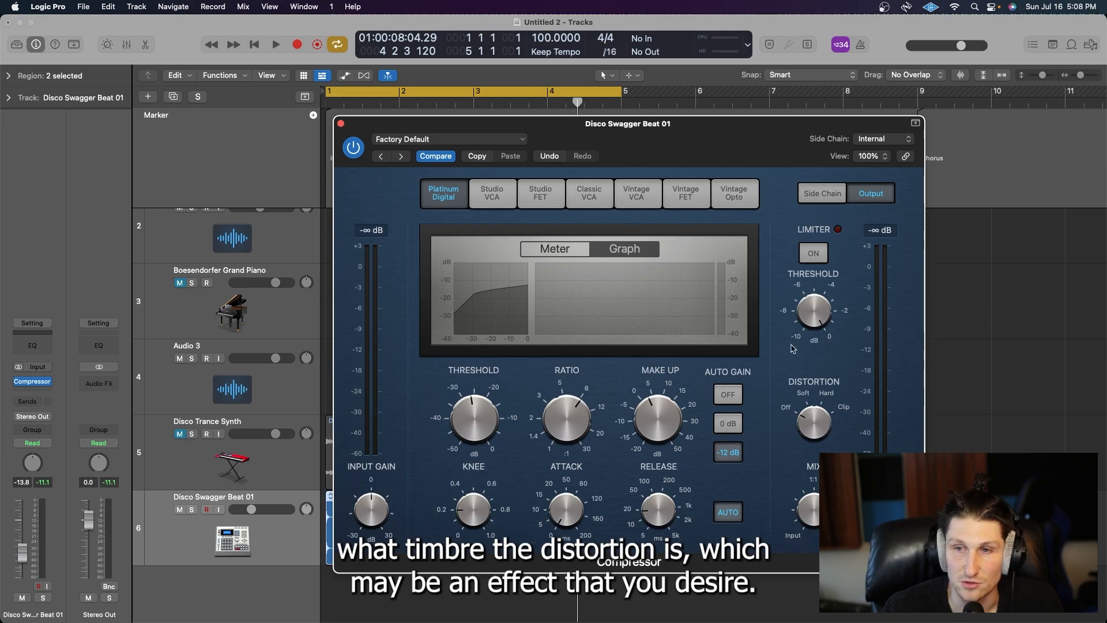
Step: Turn on the Compressor's limiter, lower its threshold to about -6 dB, and play the beat briefly to check the output level
mouse_move(812, 316)
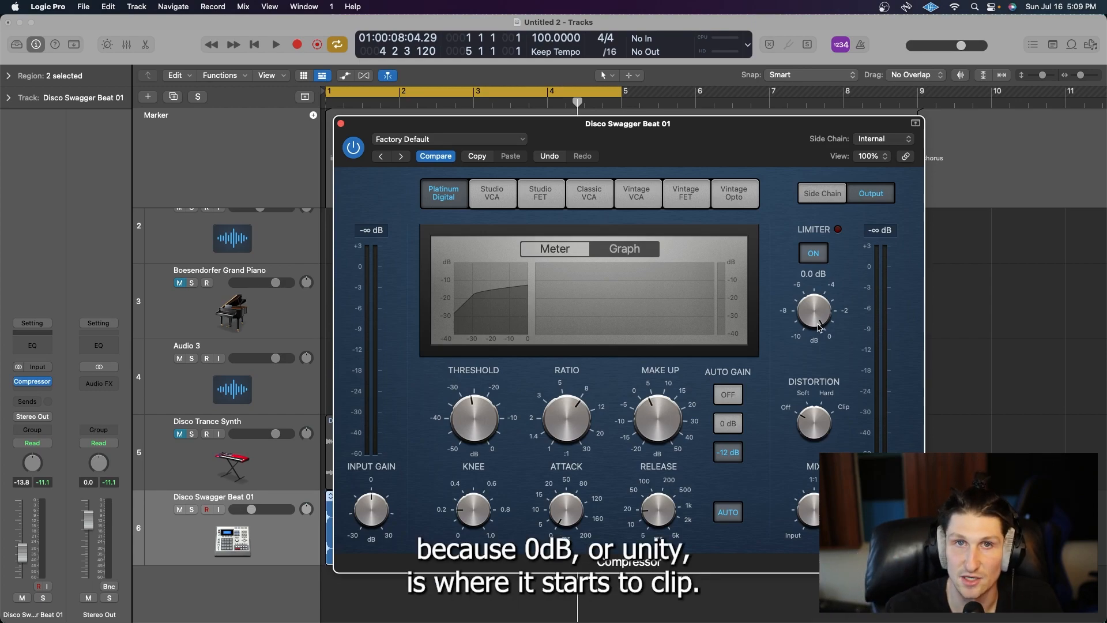
drag(819, 312, 814, 367)
key(space)
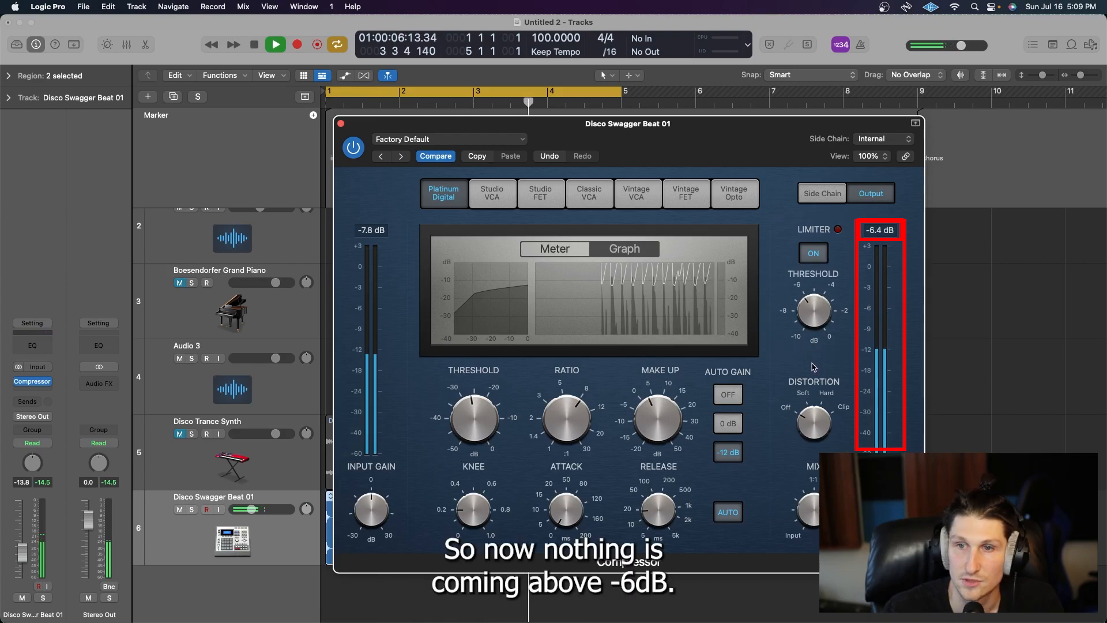
key(space)
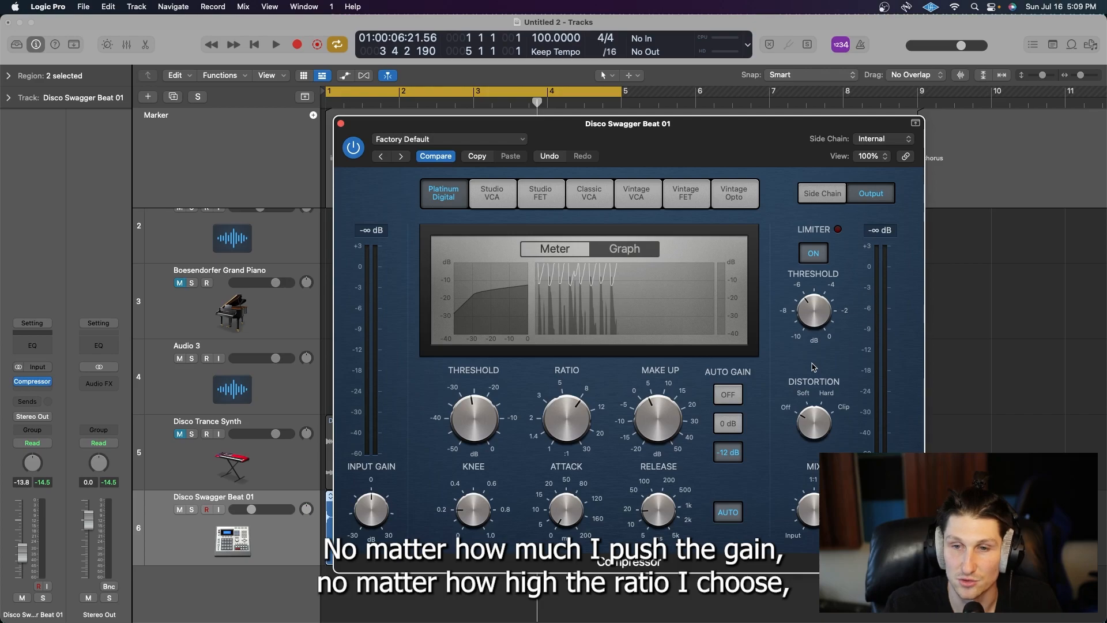
mouse_move(661, 421)
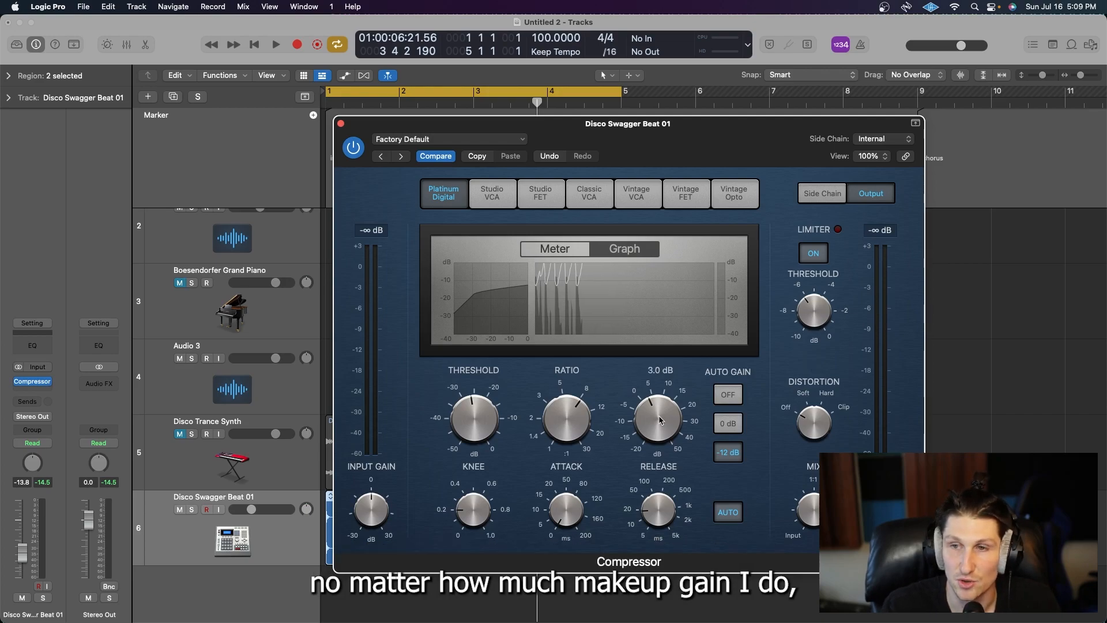